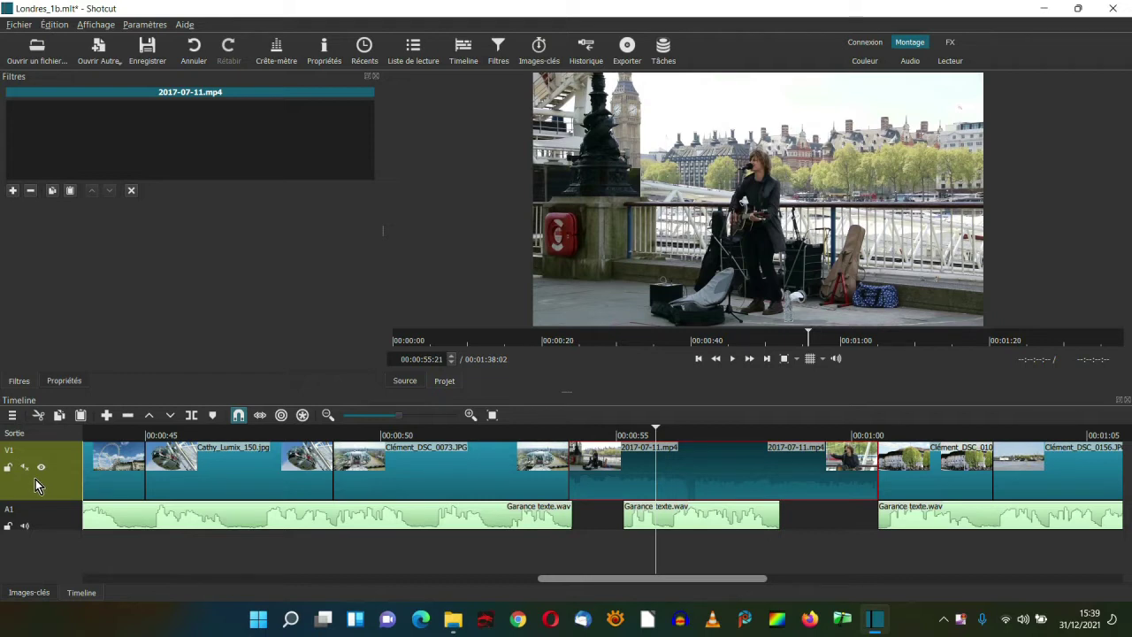
Step: Detach the audio of the 2017-07-11.mp4 clip onto its own track and play the passage from 00:00:53:13
click(597, 436)
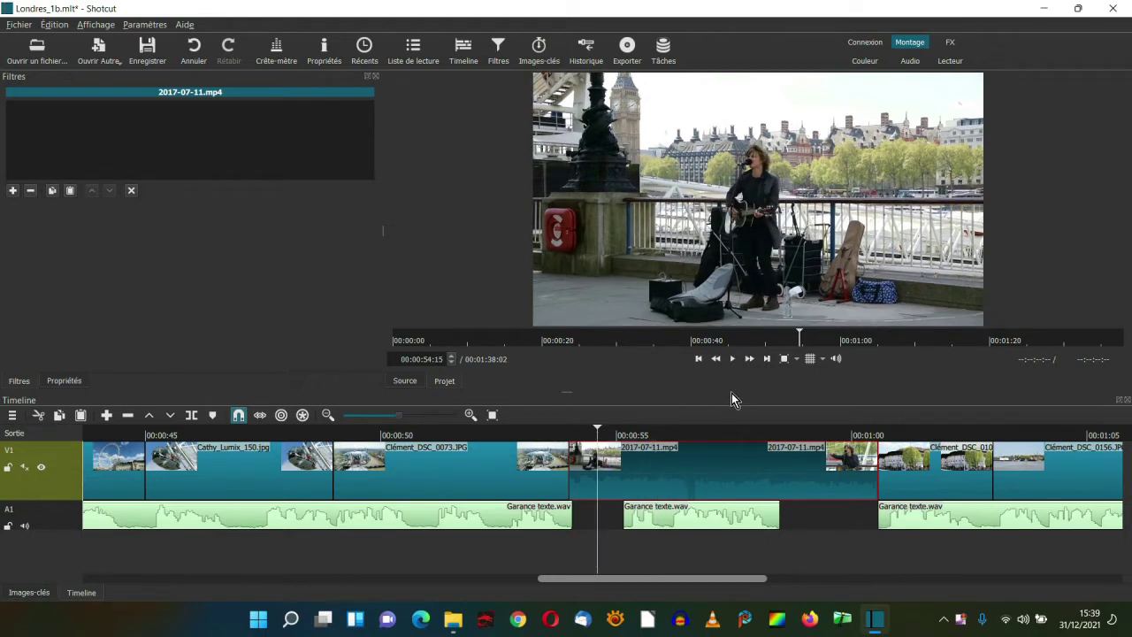
click(733, 358)
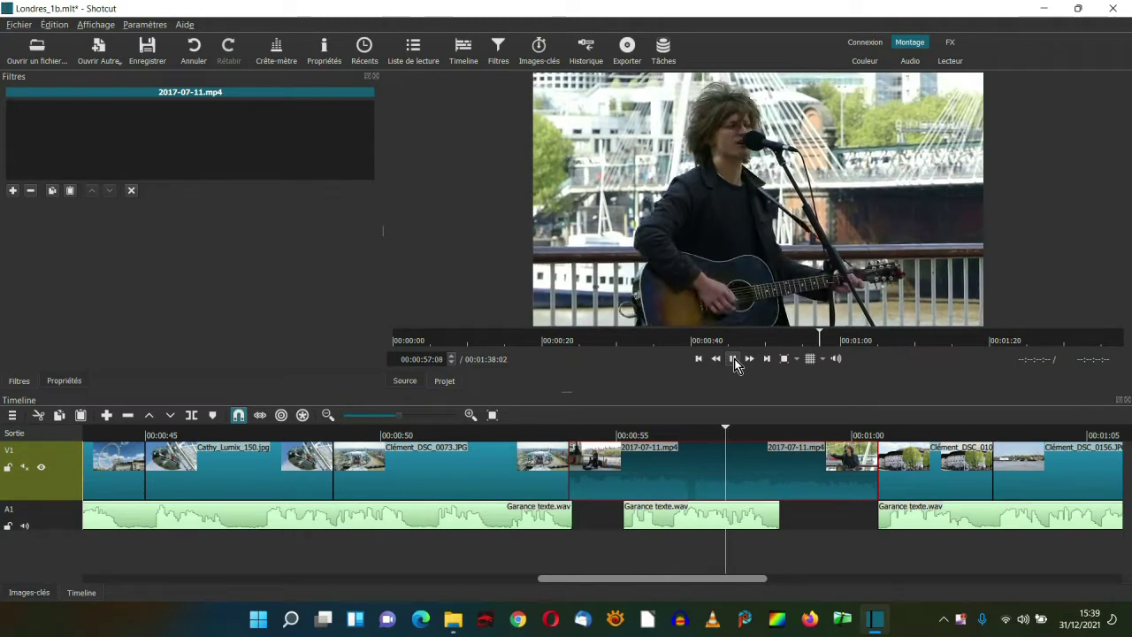
click(733, 358)
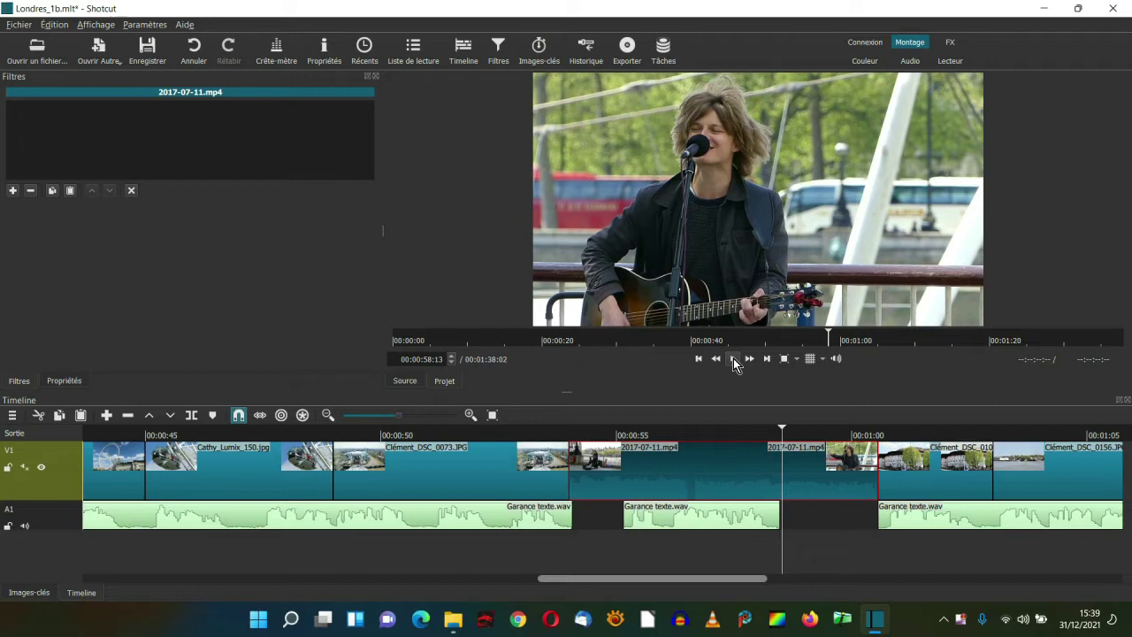
right_click(711, 467)
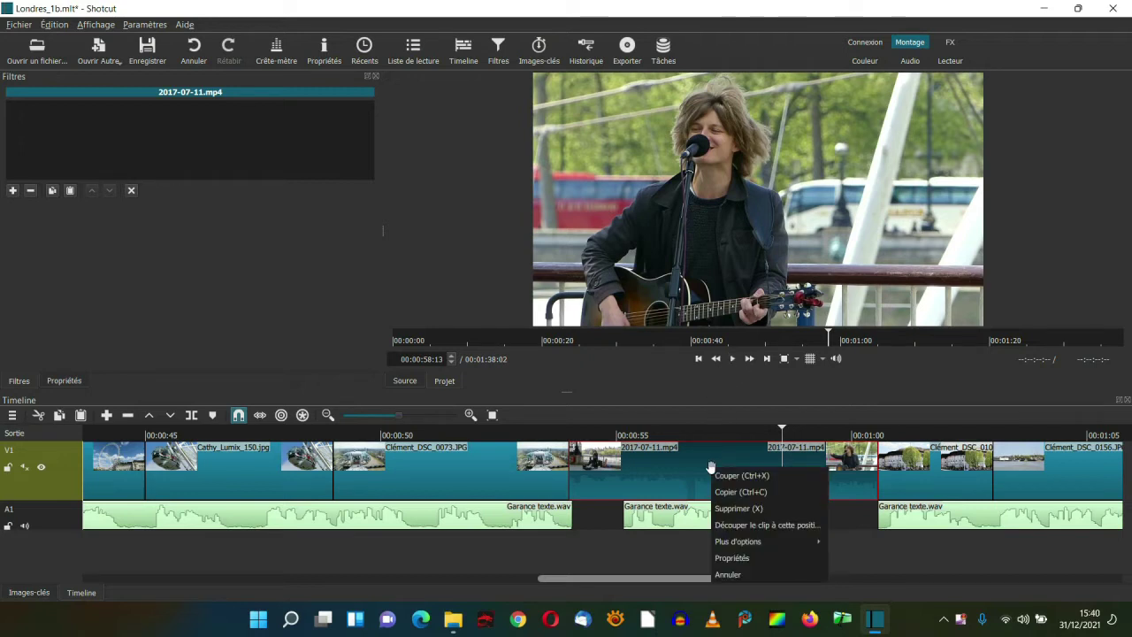
mouse_move(728, 546)
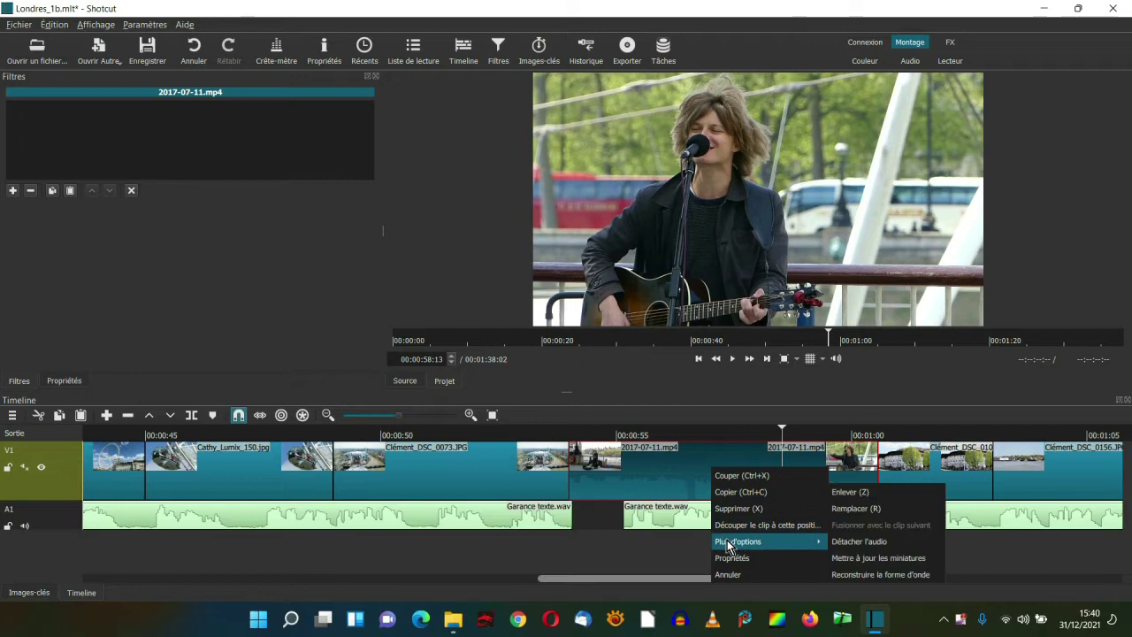
click(847, 547)
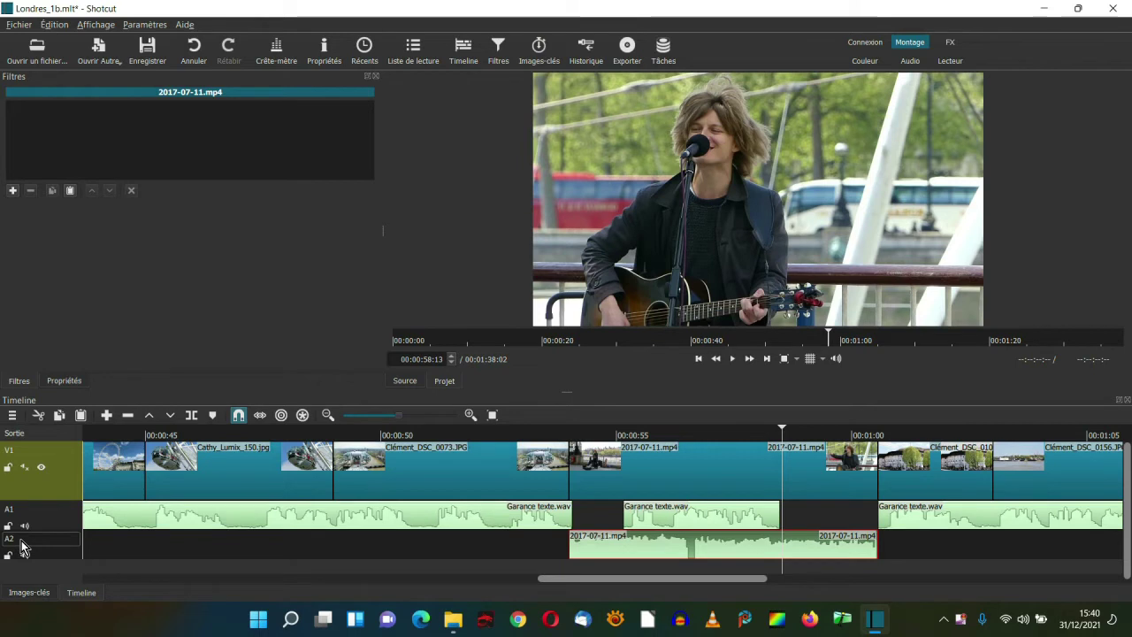
click(548, 433)
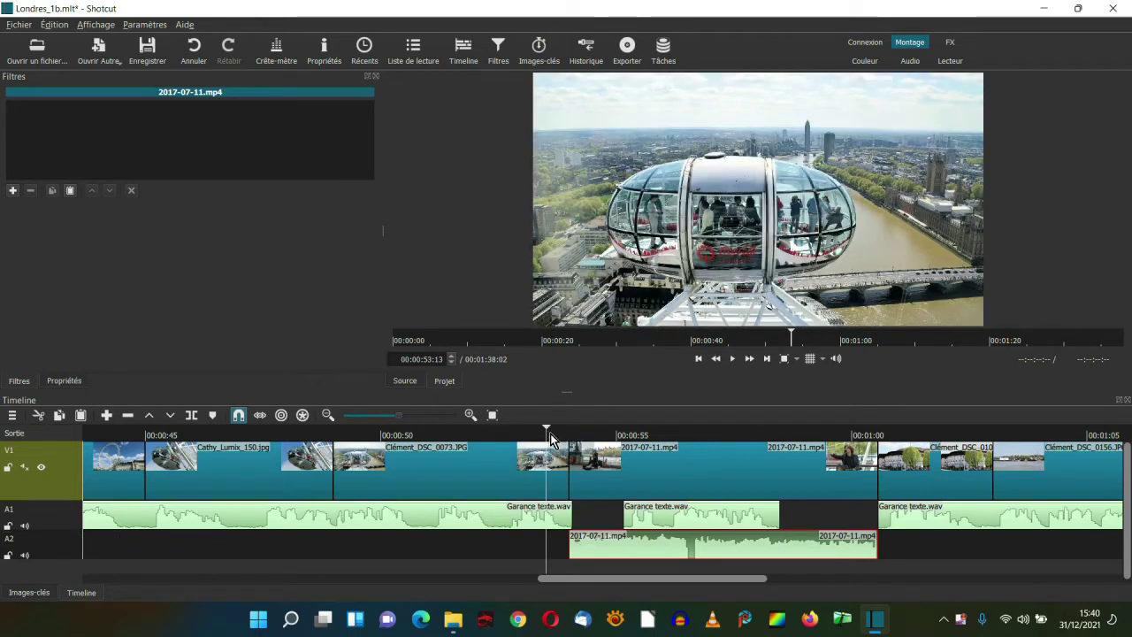
click(732, 358)
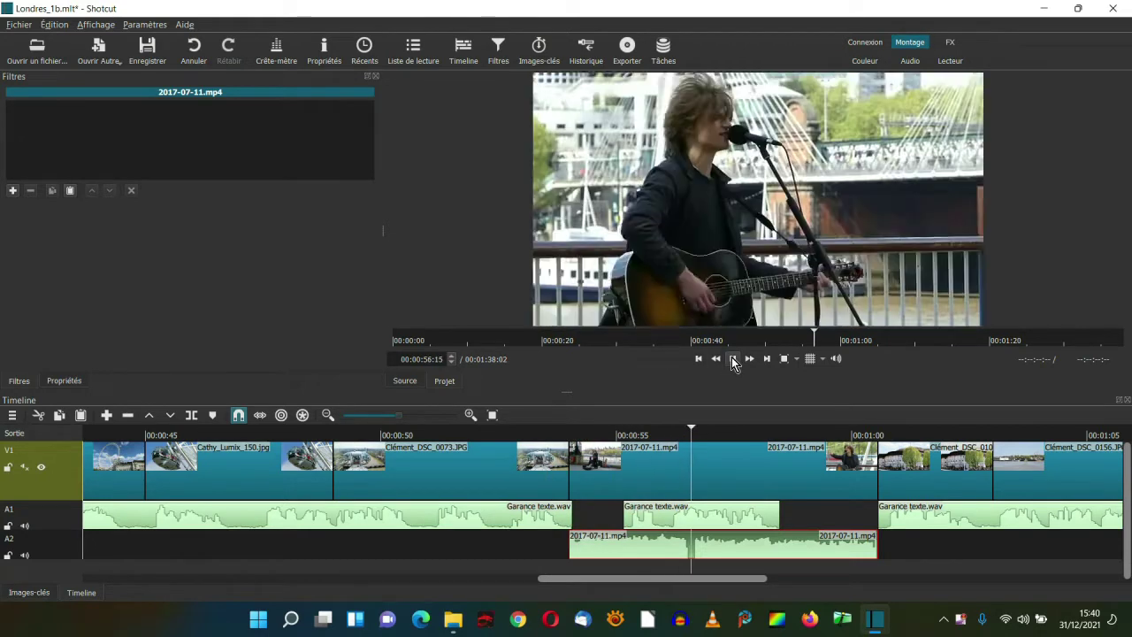
click(733, 358)
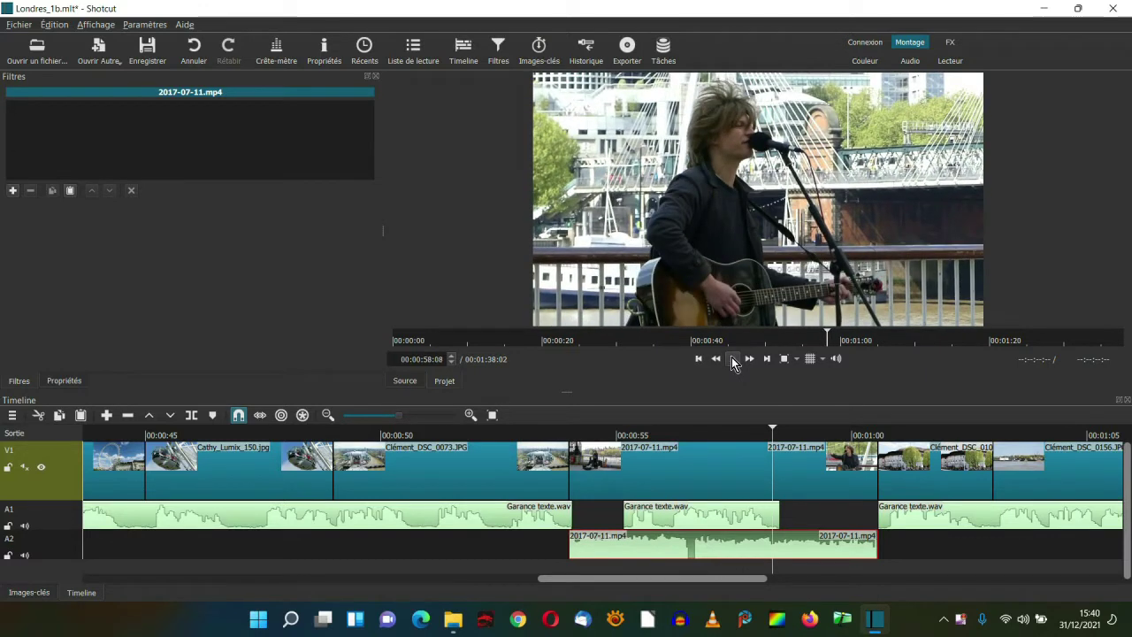
Step: Add a Gain / Volume filter to the detached audio clip on A2 and enable level keyframes at 00:00:54:24
click(681, 549)
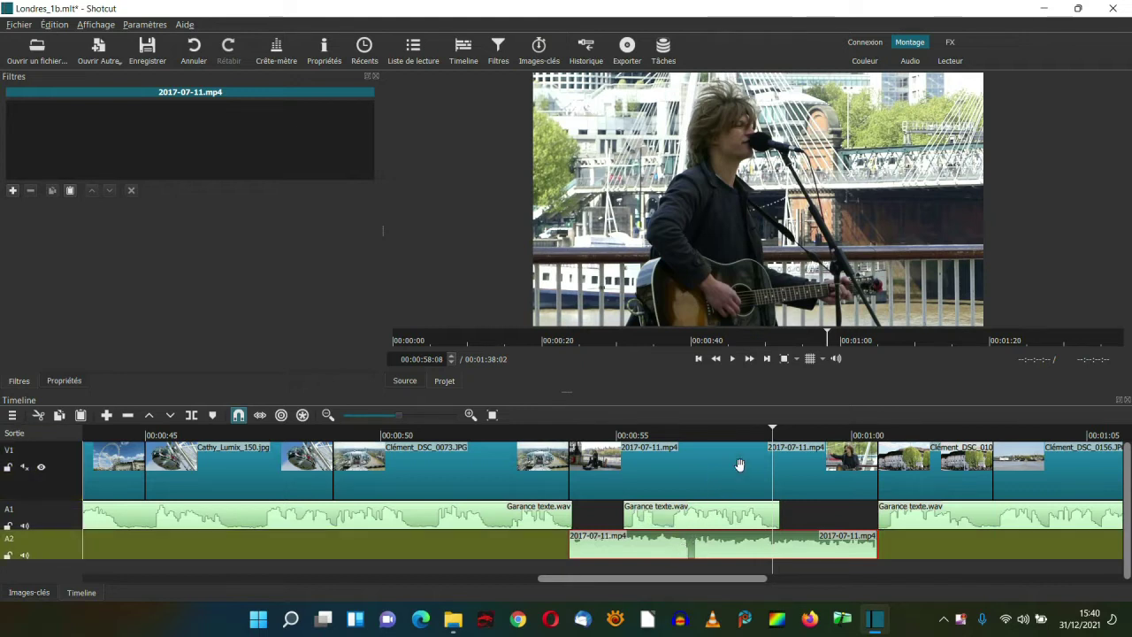
drag(773, 427, 615, 440)
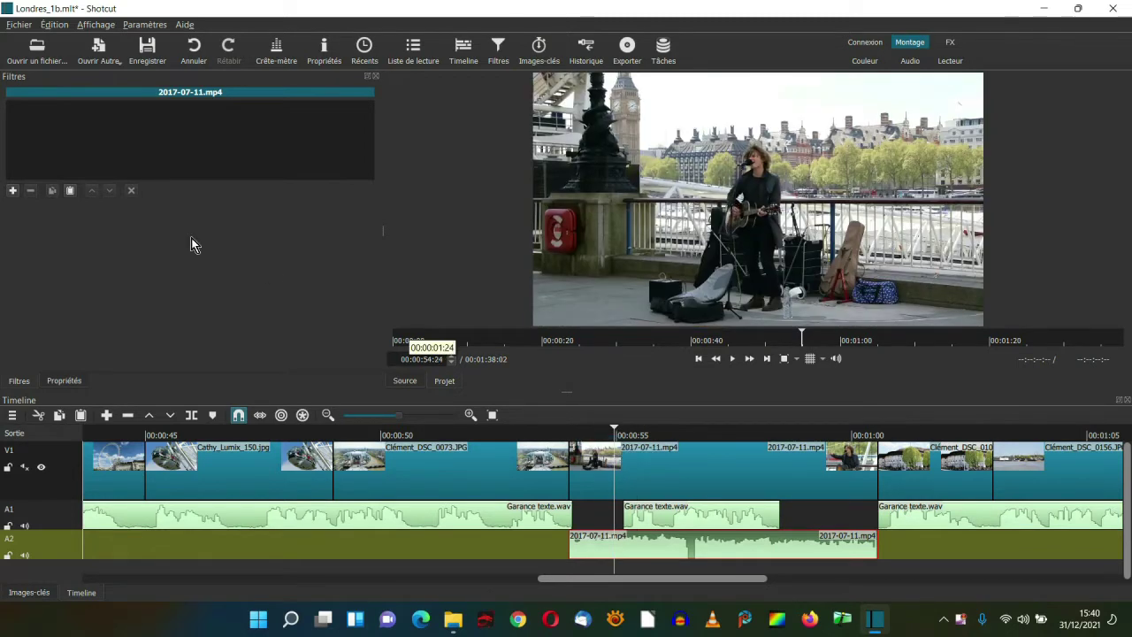
click(13, 191)
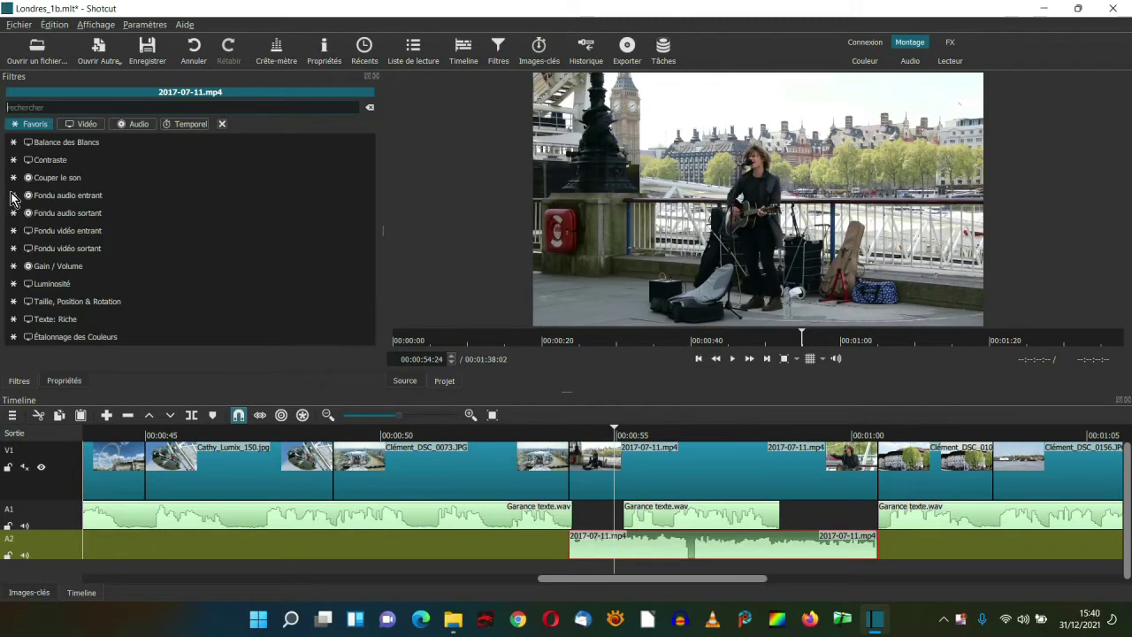
click(87, 267)
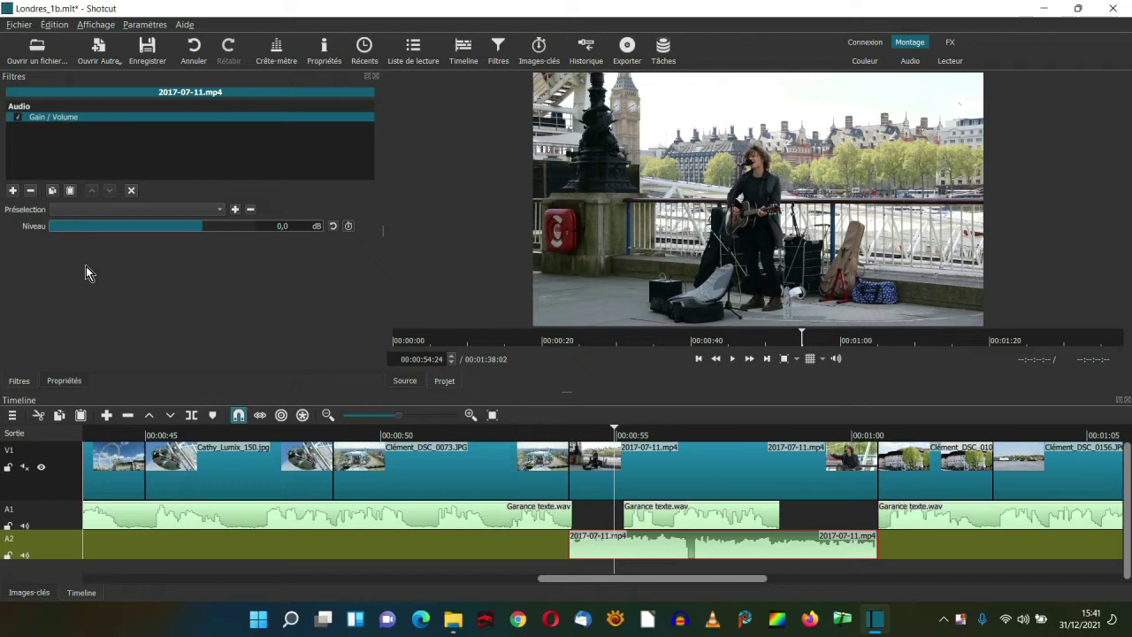
click(348, 226)
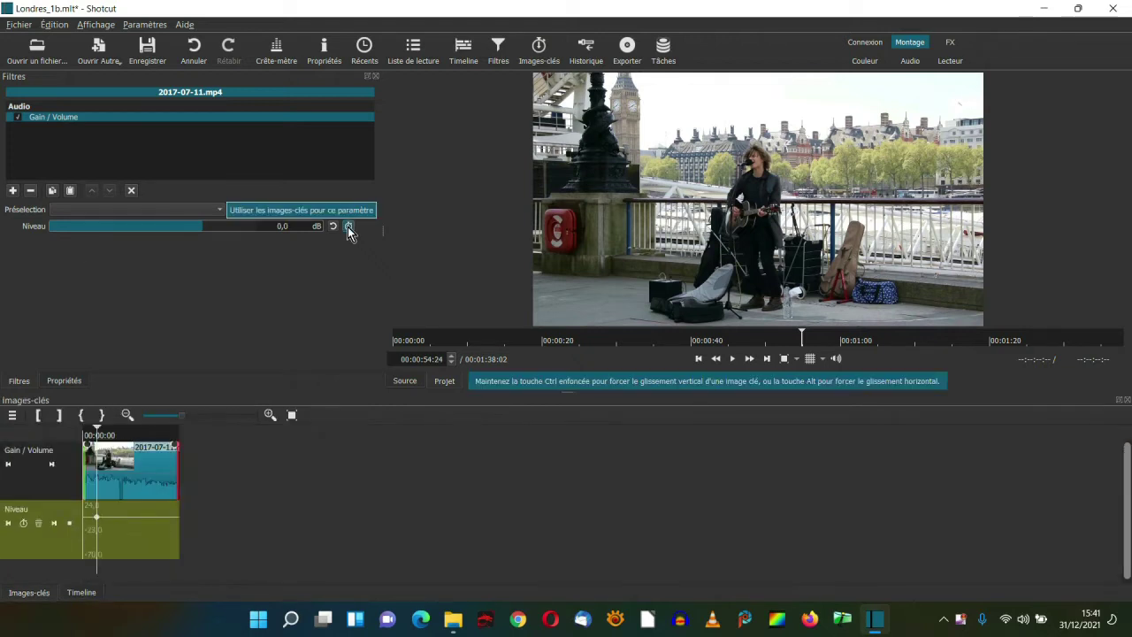
Step: Add a second level keyframe at 00:00:55:13 with the volume lowered to -20 dB
click(269, 414)
click(269, 414)
click(269, 414)
click(194, 434)
click(201, 433)
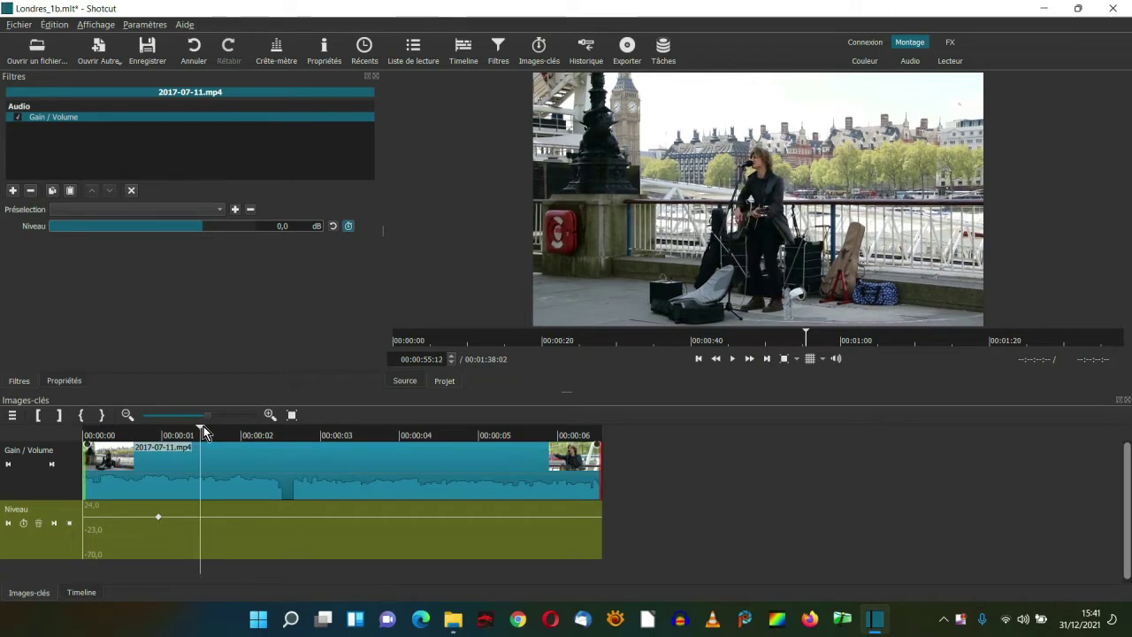
drag(203, 431, 206, 432)
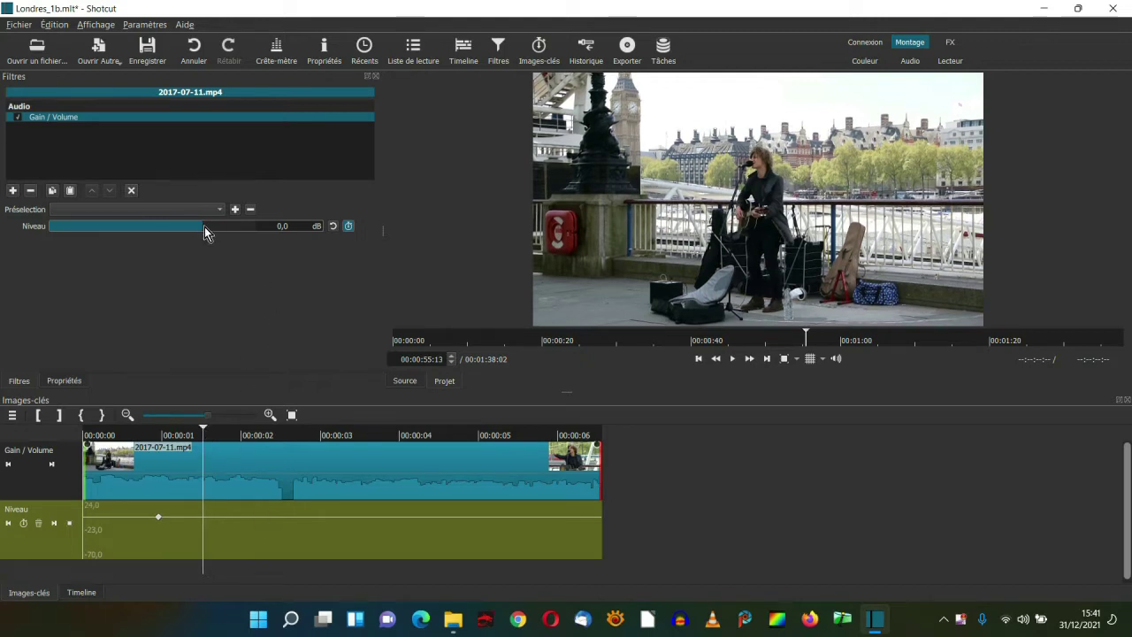
drag(205, 225, 187, 227)
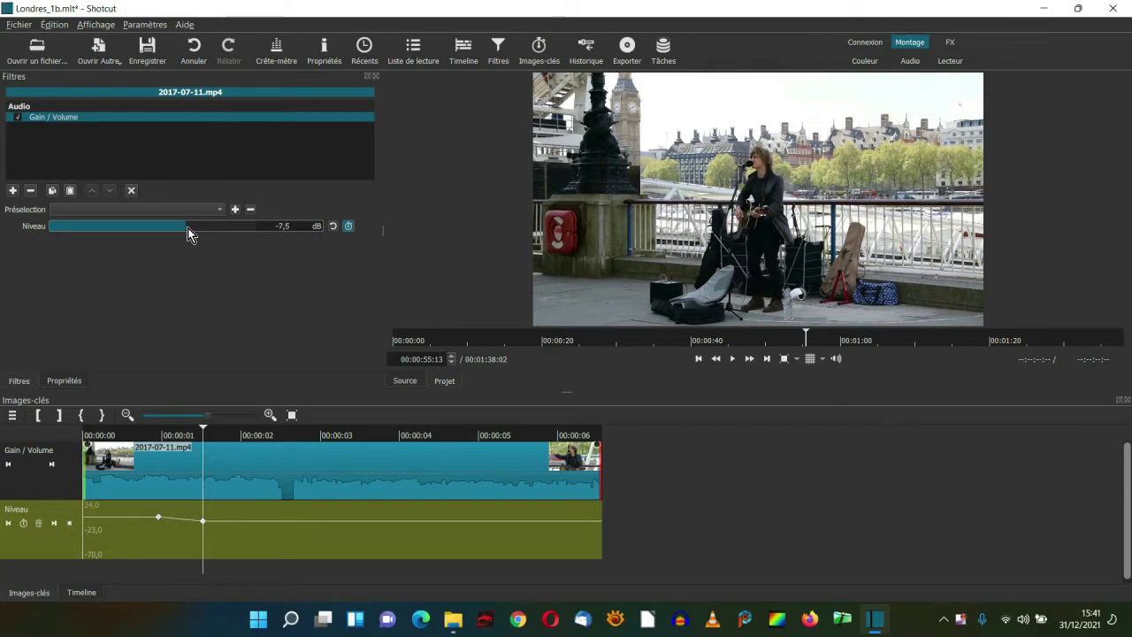
double_click(284, 227)
text(-20)
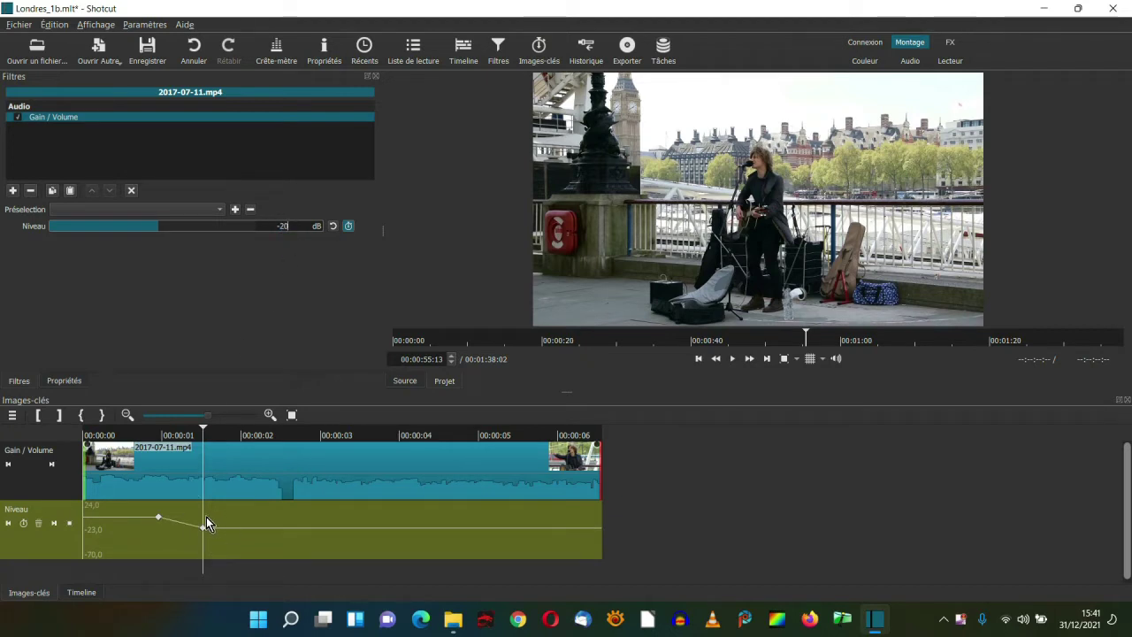
Step: Add a level keyframe at 00:00:57:23 holding -20 dB and reset the level to 0 dB at 00:00:58:14
click(81, 592)
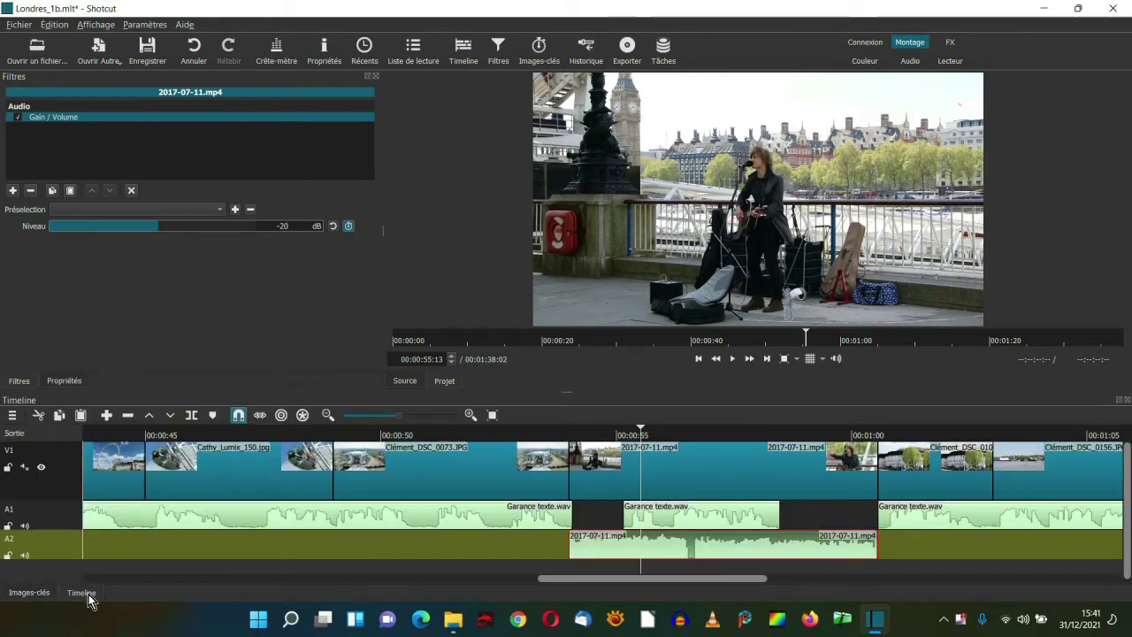
drag(650, 434, 754, 430)
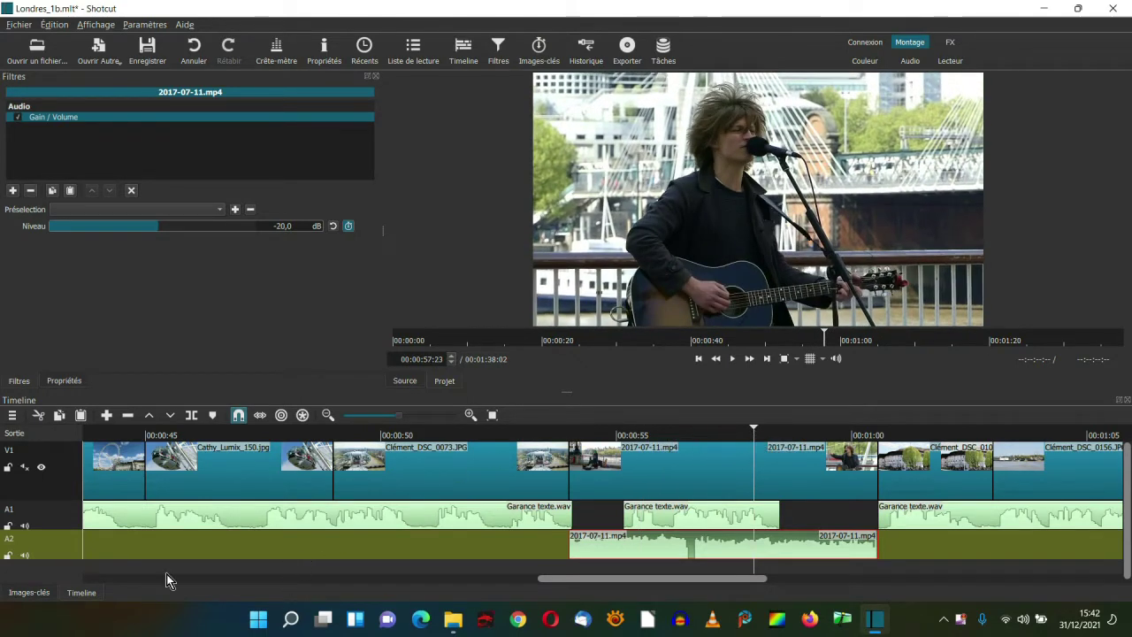
click(30, 593)
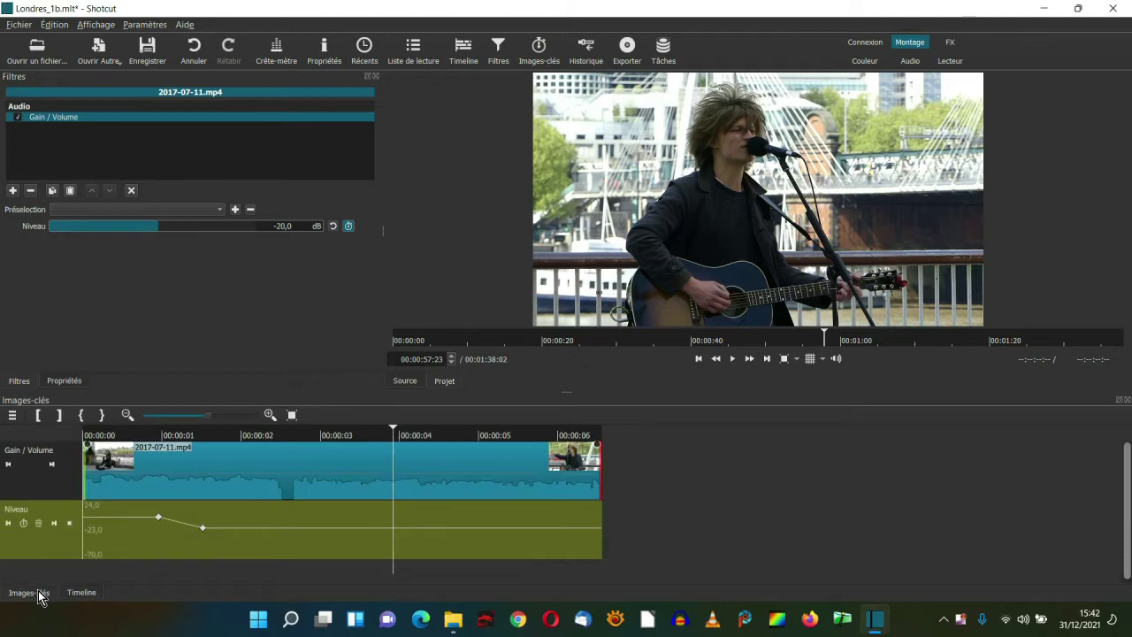
click(24, 524)
click(443, 427)
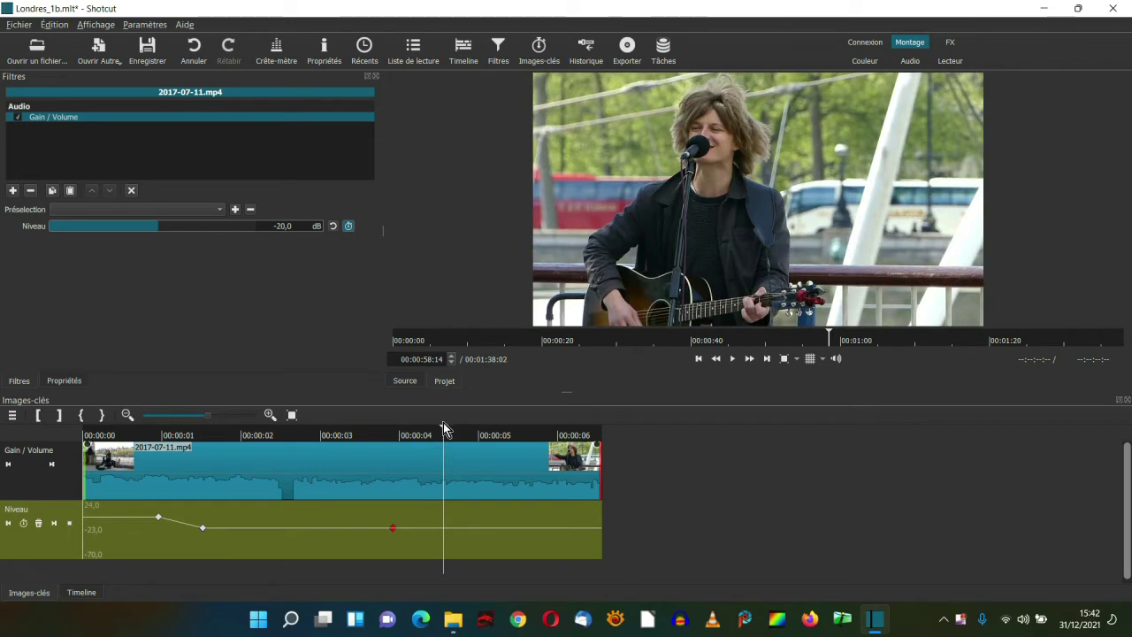
click(334, 228)
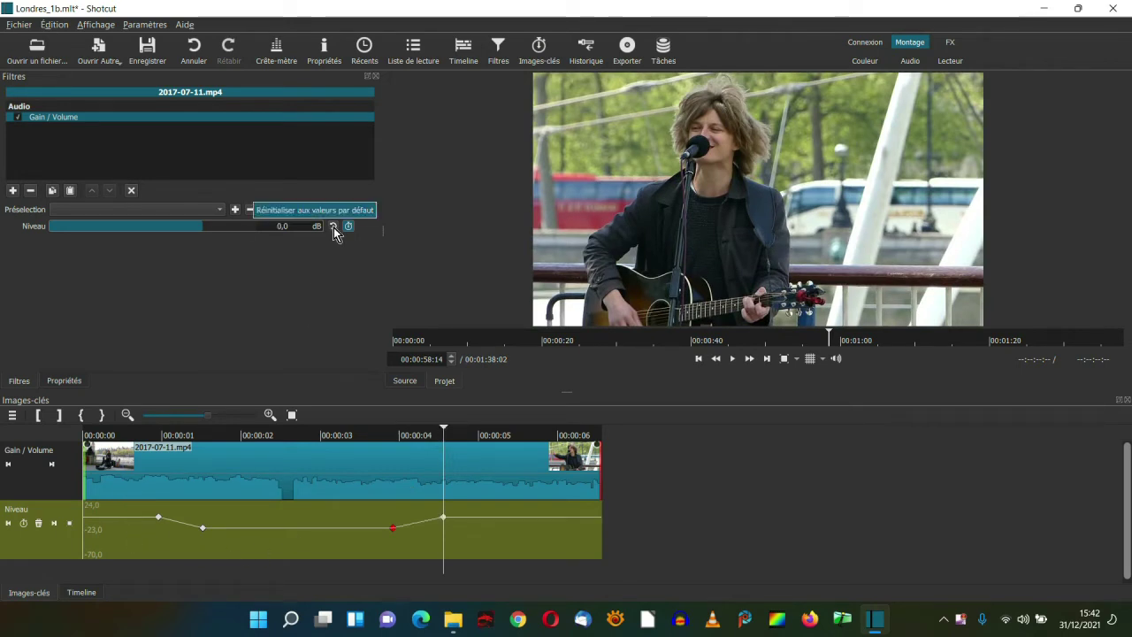
Step: Add a short audio fade-in and fade-out to the detached clip on A2 and play the passage from 00:00:53:13
click(85, 593)
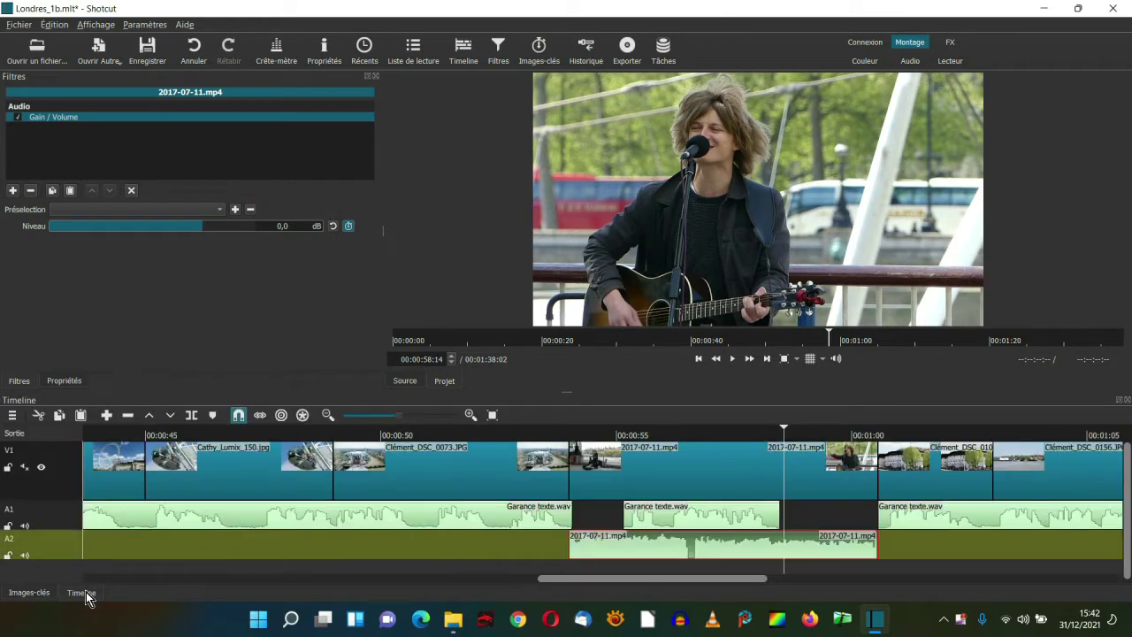
key(Down)
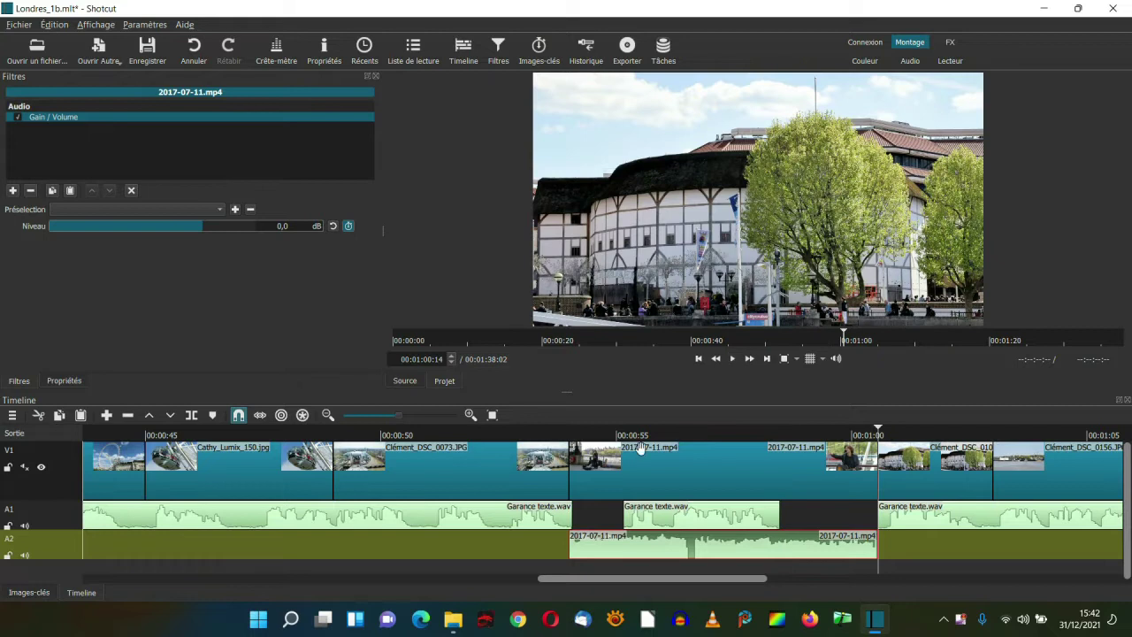
drag(572, 535, 610, 537)
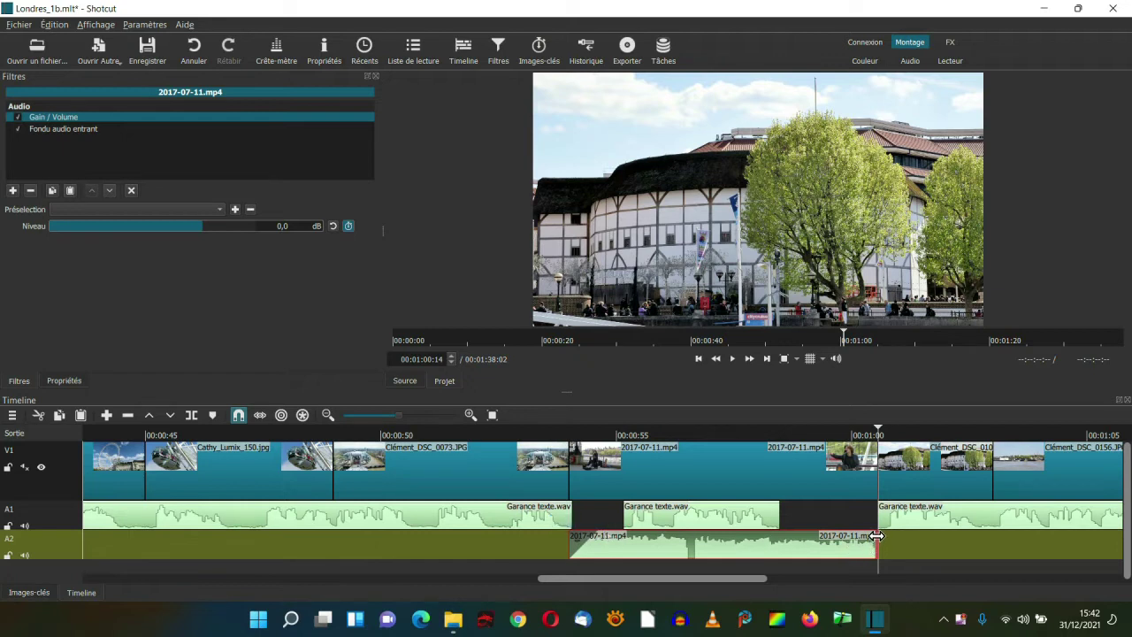
drag(873, 536, 831, 535)
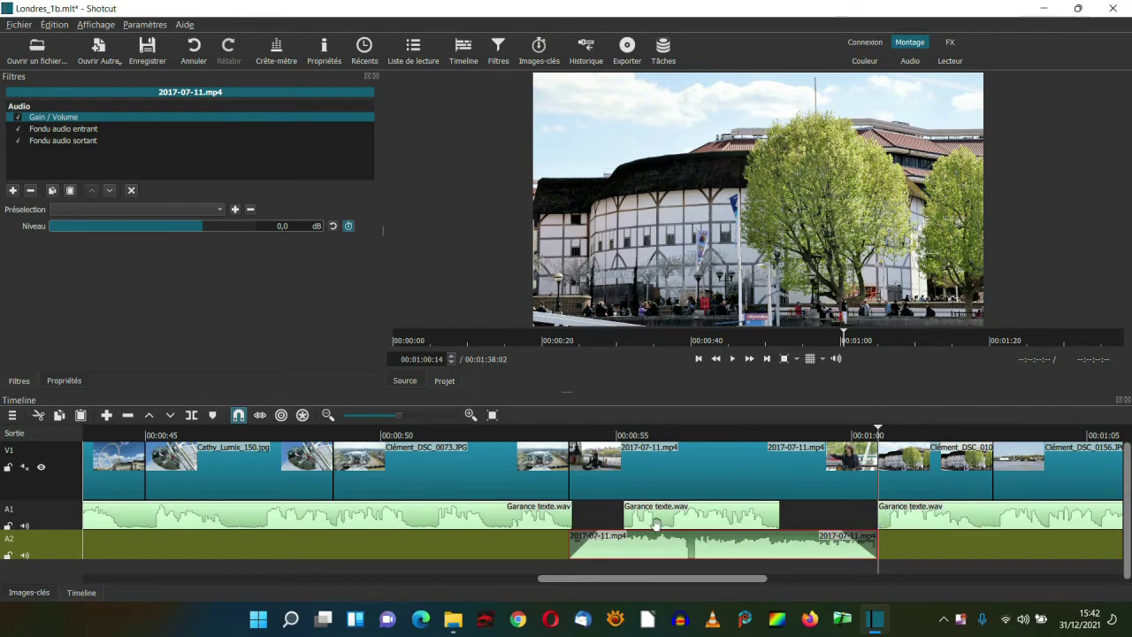
click(548, 433)
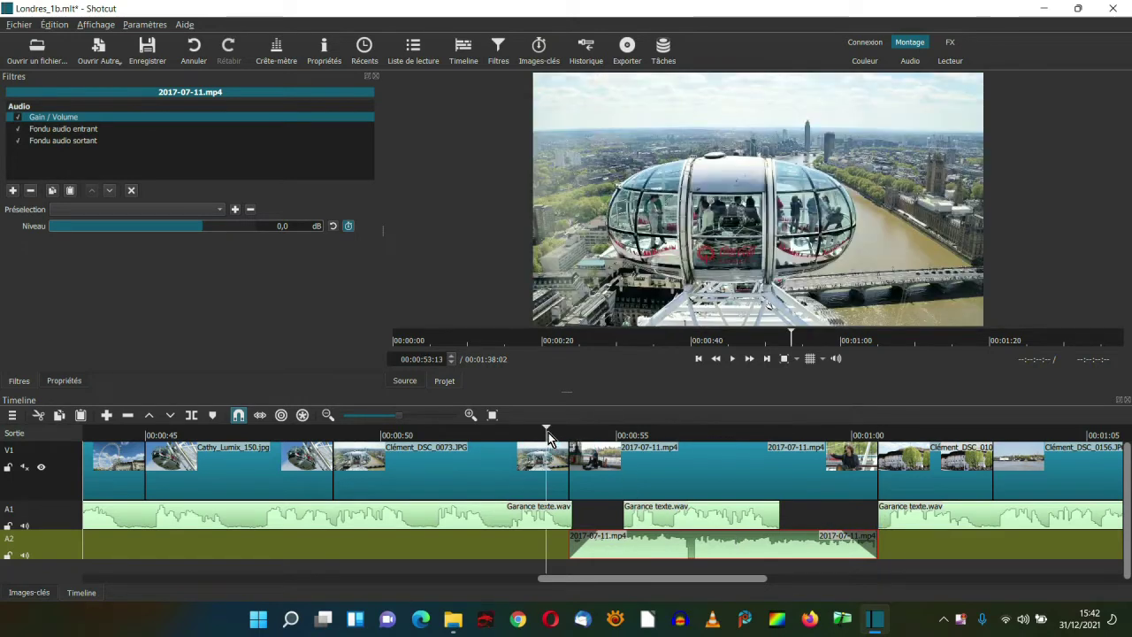
click(733, 359)
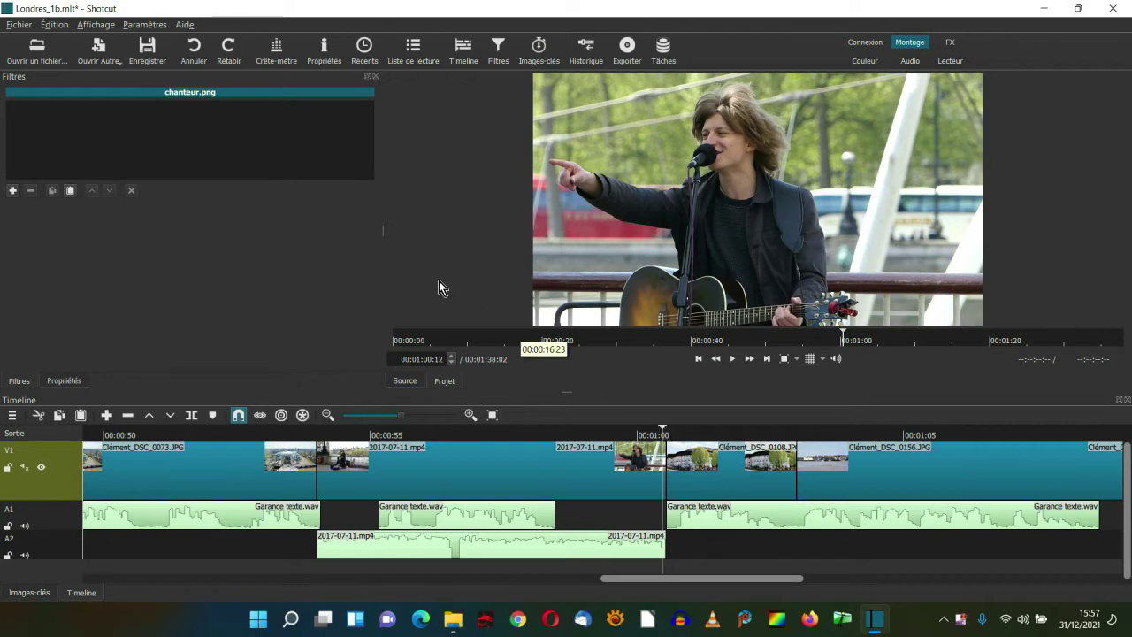
Step: Export the frame at 00:01:00:12 as a PNG image to the Londres folder directly under Formation_Shotcut
click(20, 25)
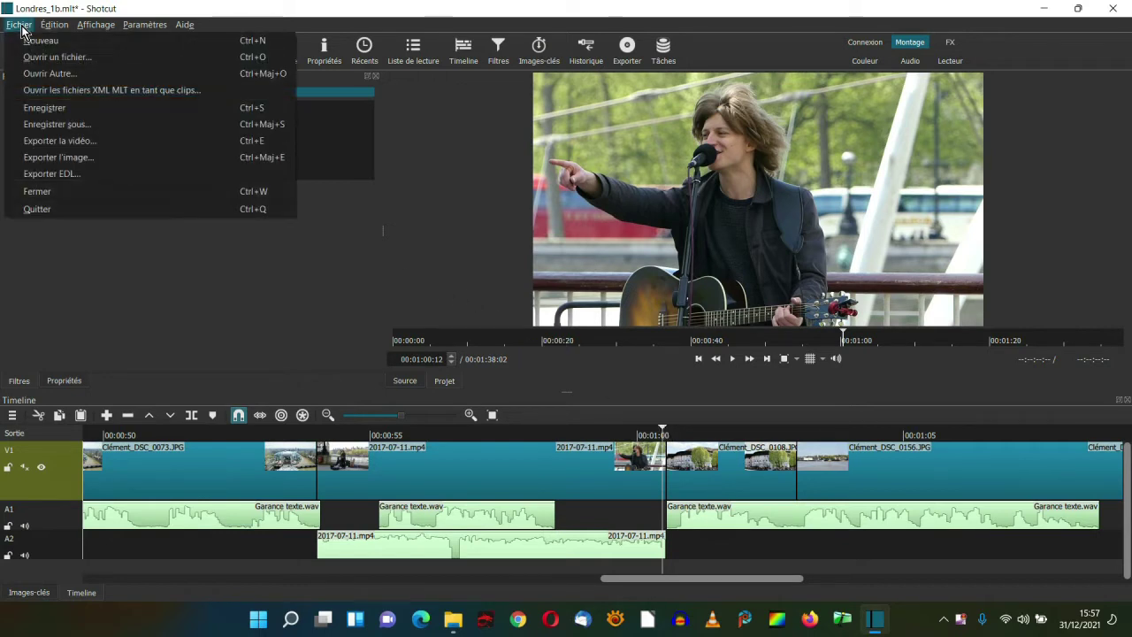
click(44, 157)
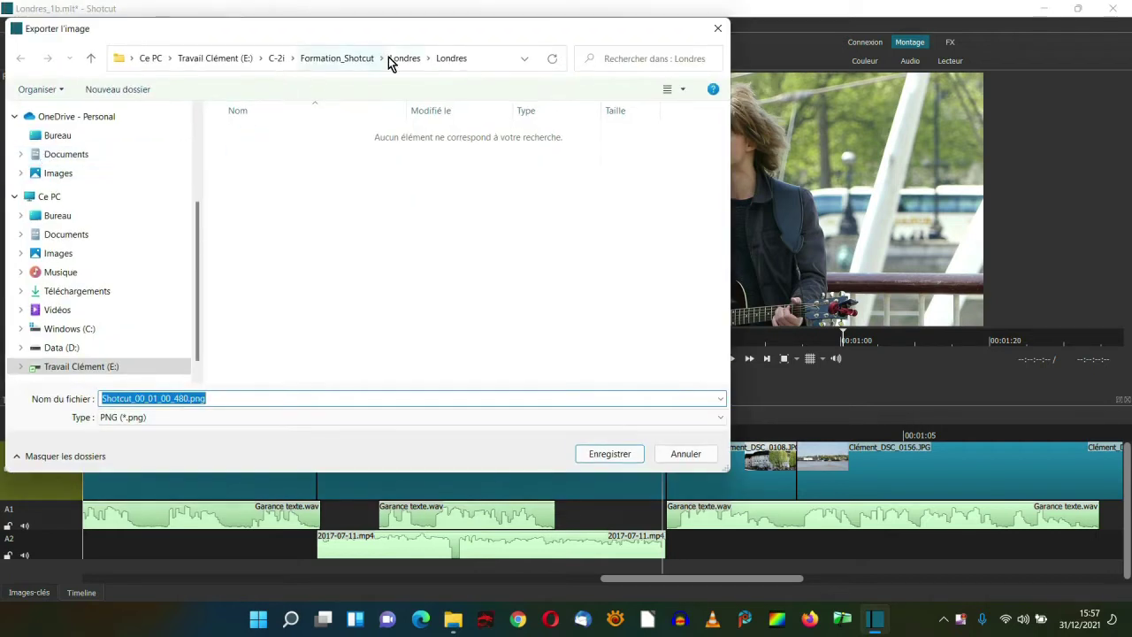
click(400, 56)
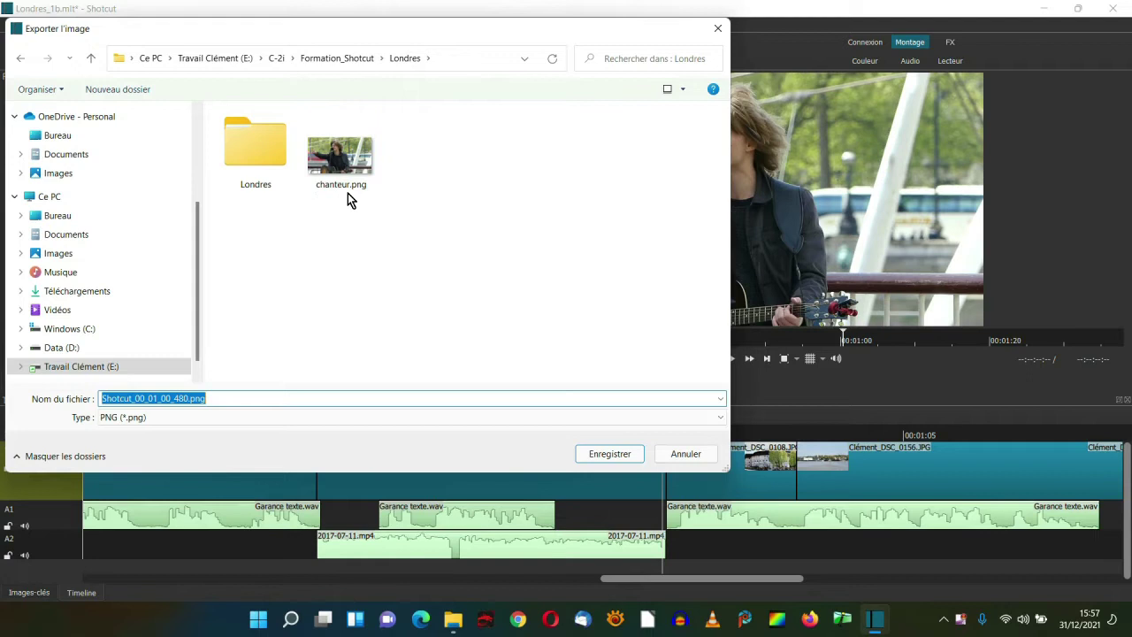
key(Return)
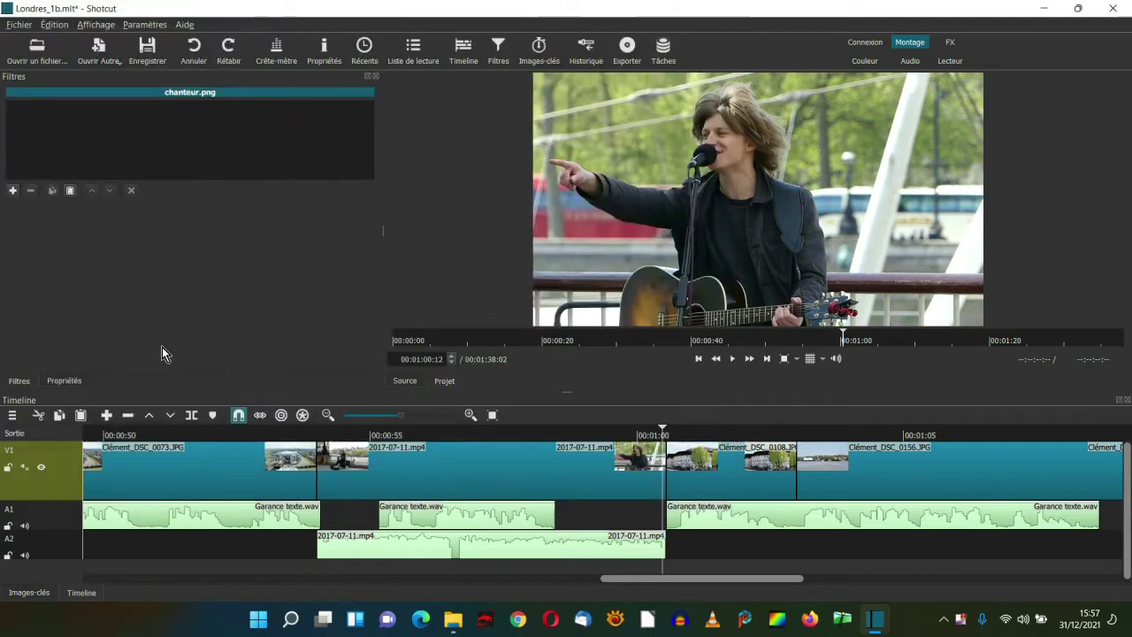
Step: Add a second video track above V1 and enlarge the timeline area so the audio tracks fit below it
click(13, 416)
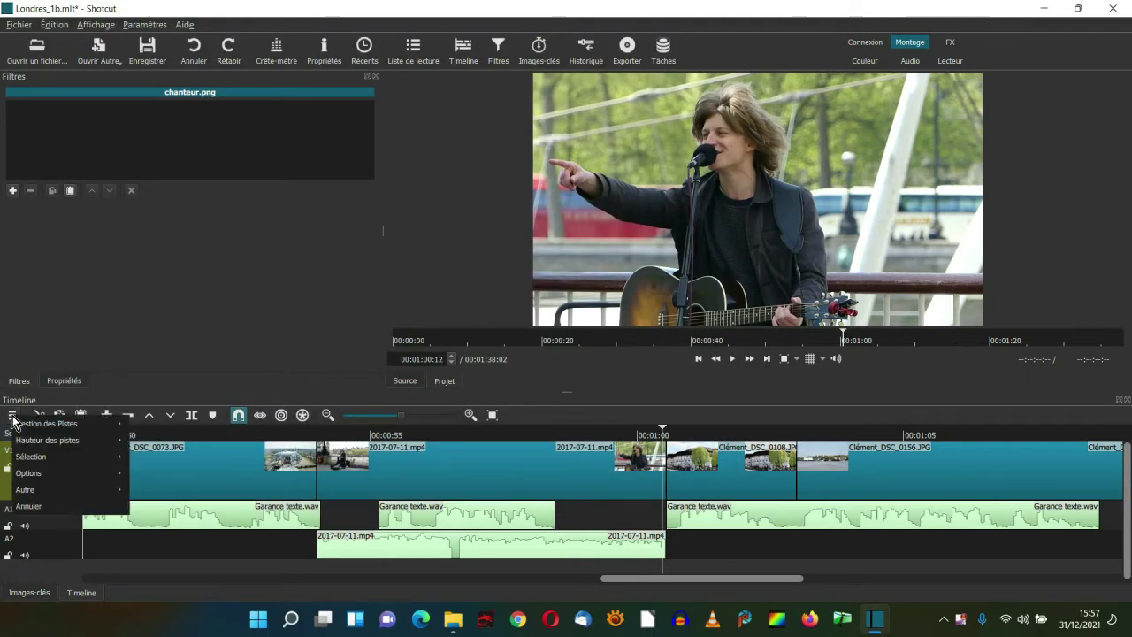
mouse_move(33, 426)
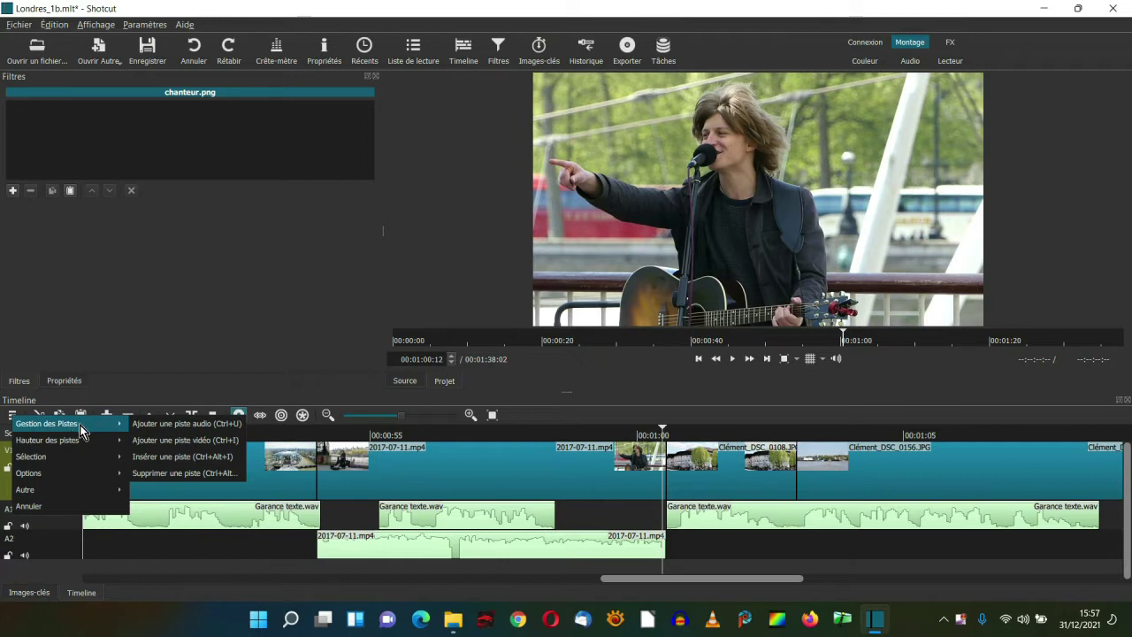
click(192, 440)
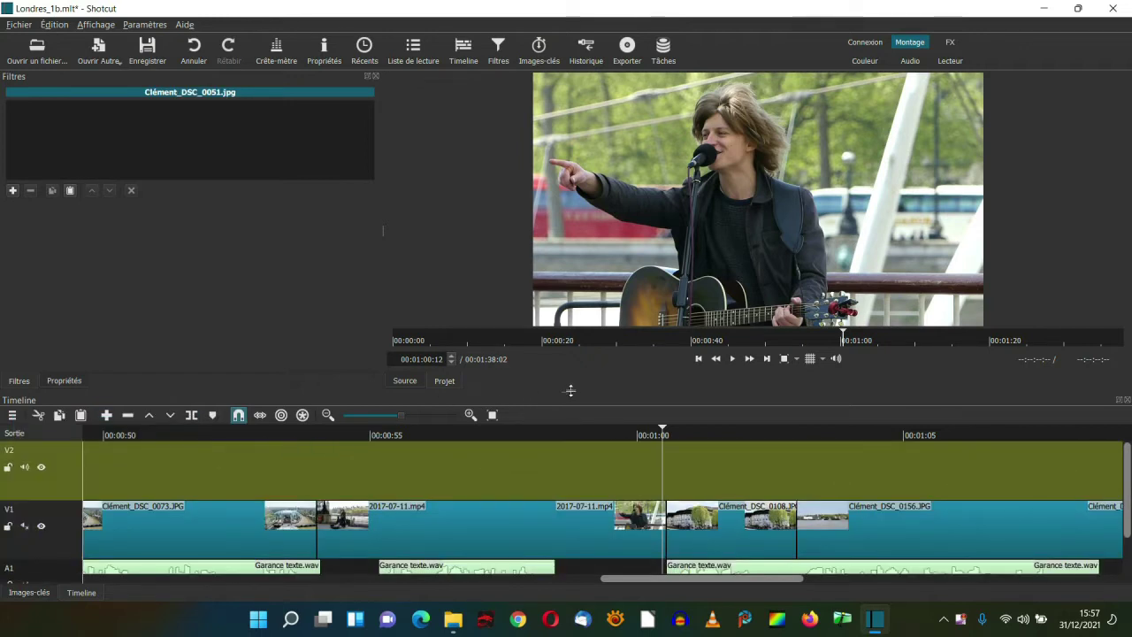
drag(568, 393, 573, 370)
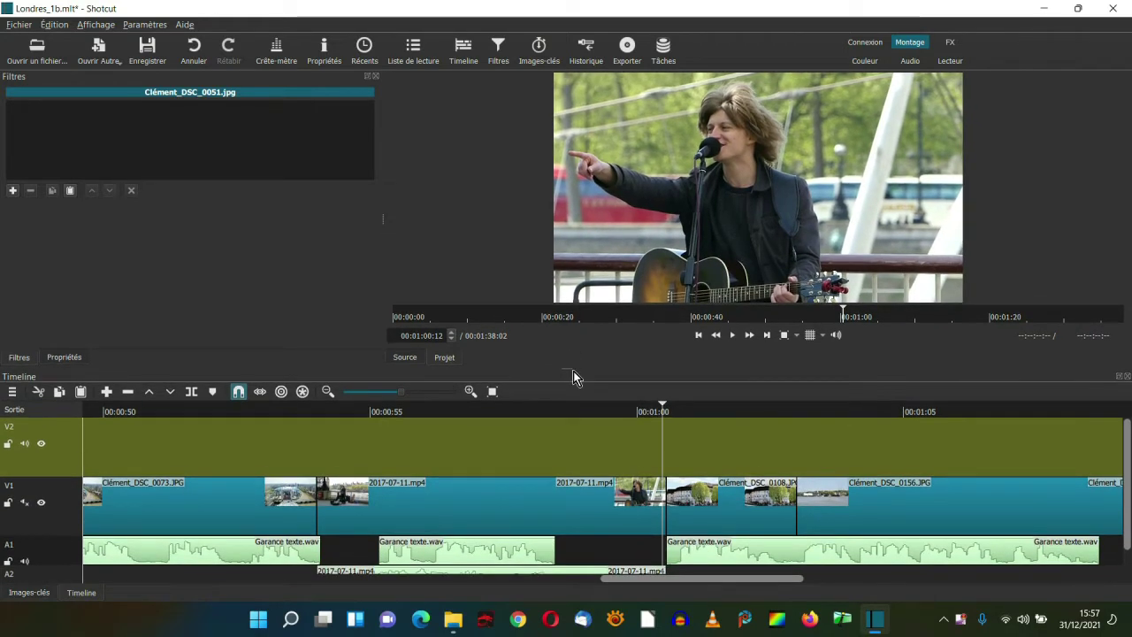
Step: Open chanteur.png, place it on V2 at 00:01:00:12 and shorten it to end at about 00:01:03
click(39, 51)
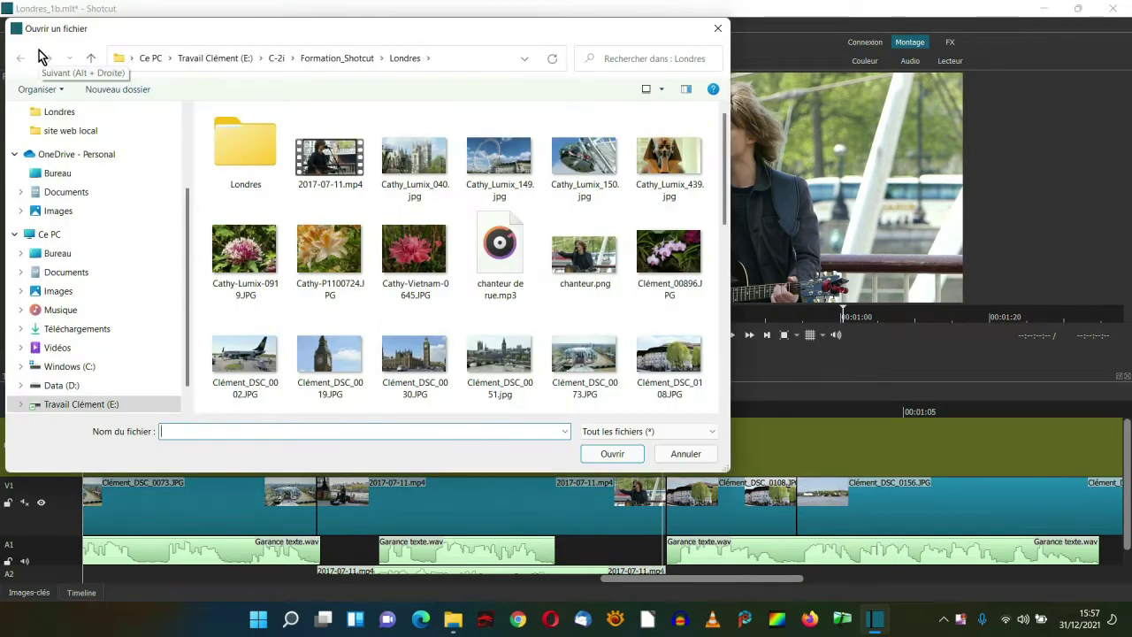
click(589, 261)
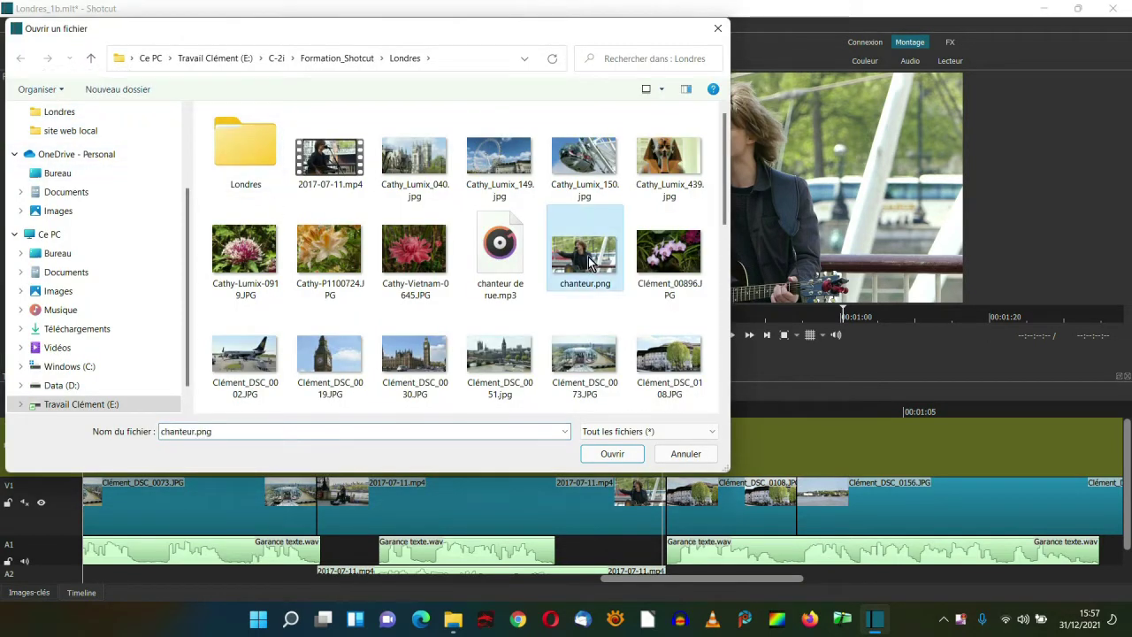
click(608, 455)
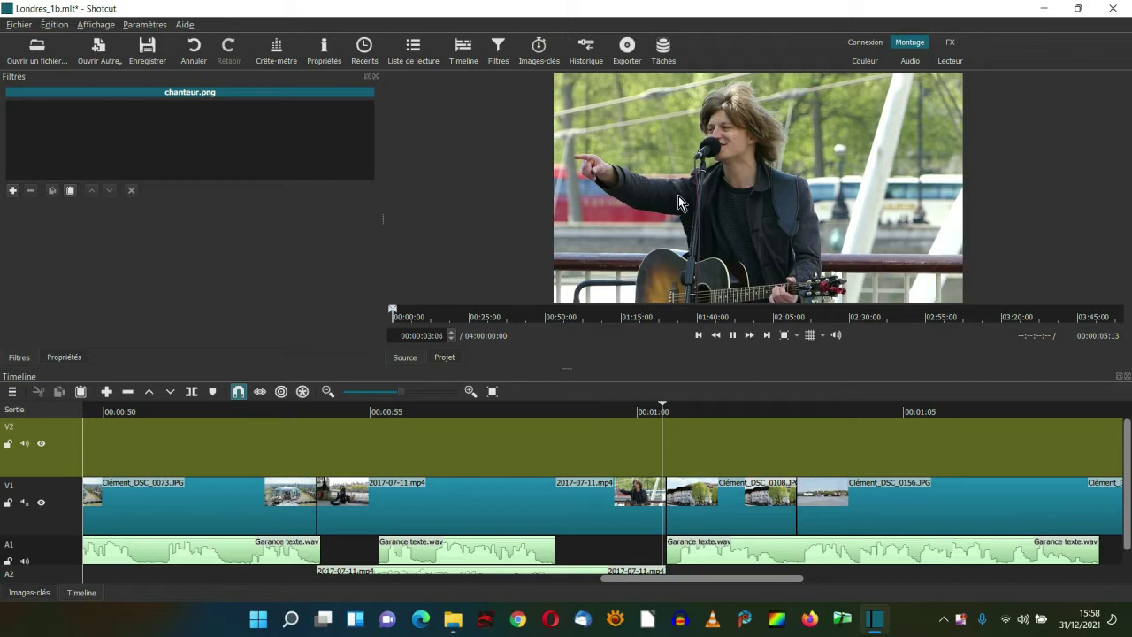
drag(674, 185, 658, 442)
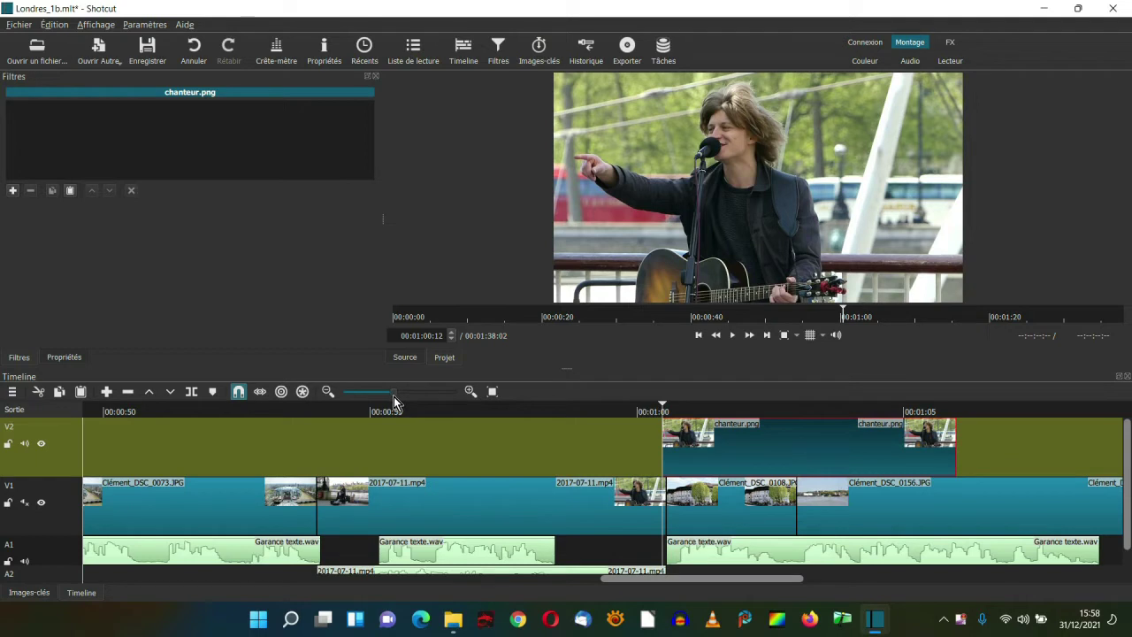
scroll(387, 397, down, 2)
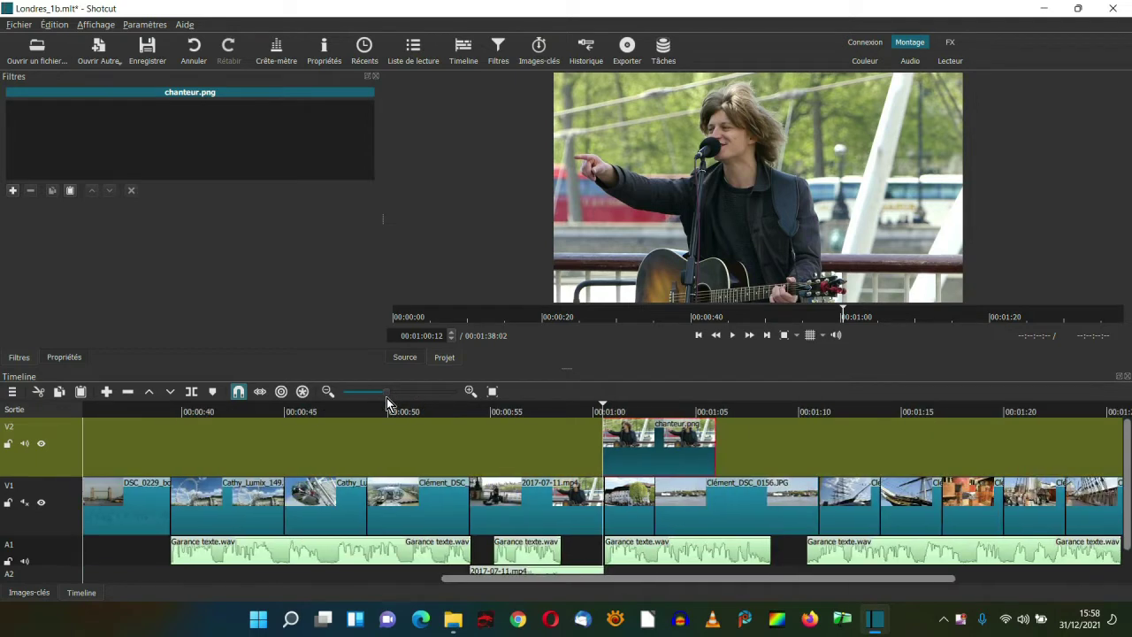
drag(713, 455, 659, 451)
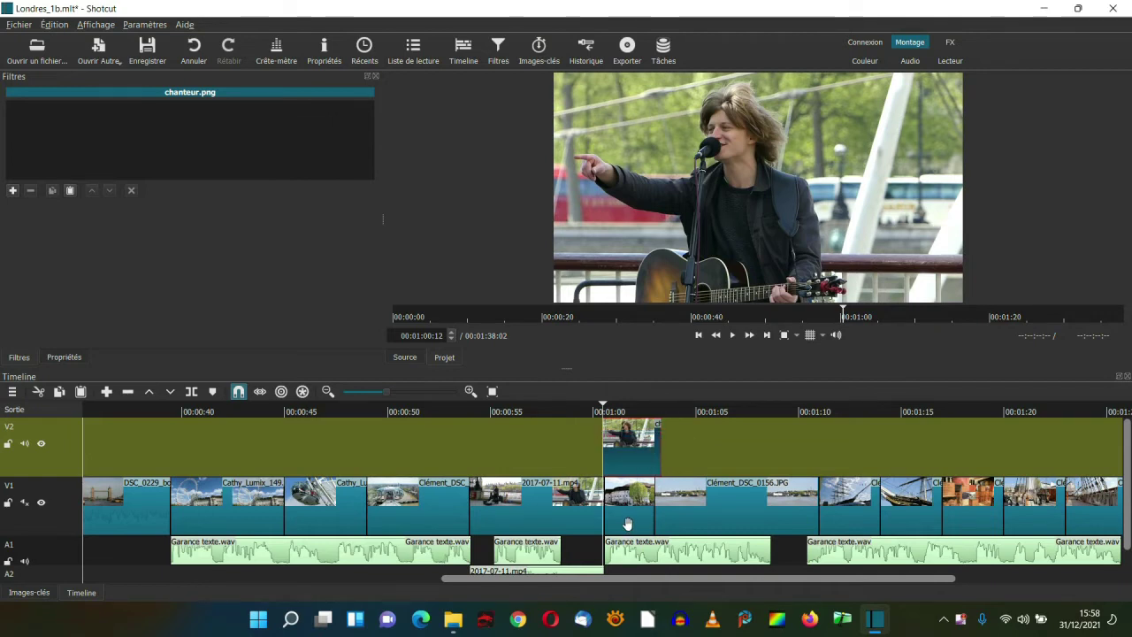
Step: Shift all V1 and A1 clips following the singer video about 2.5 seconds forward and play the transition from 00:00:58:22
click(627, 521)
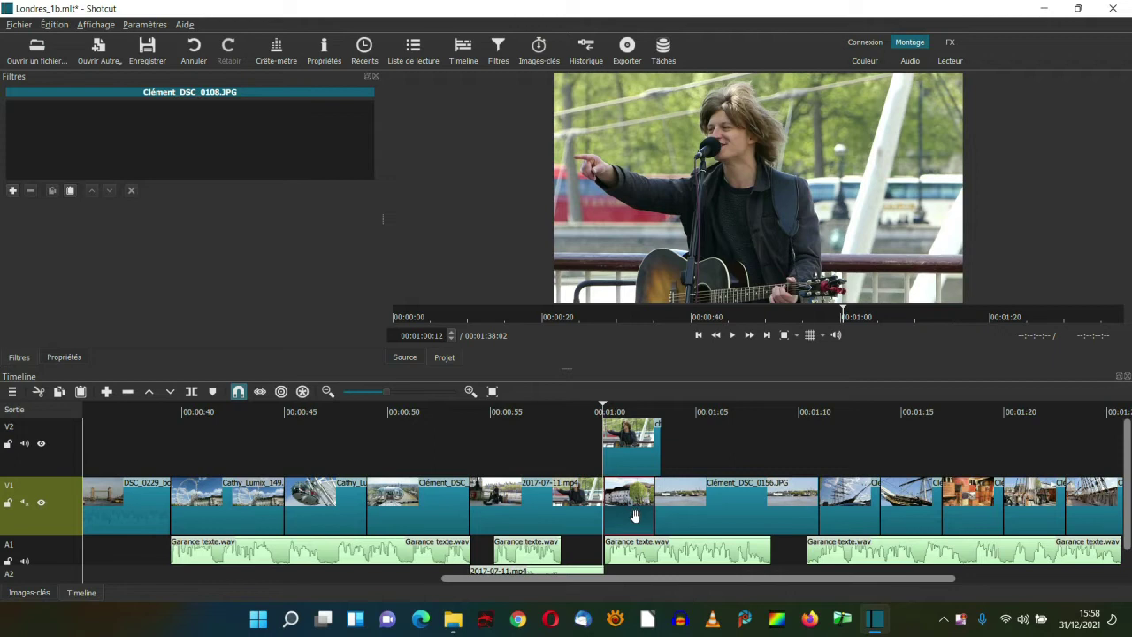
drag(678, 578, 820, 579)
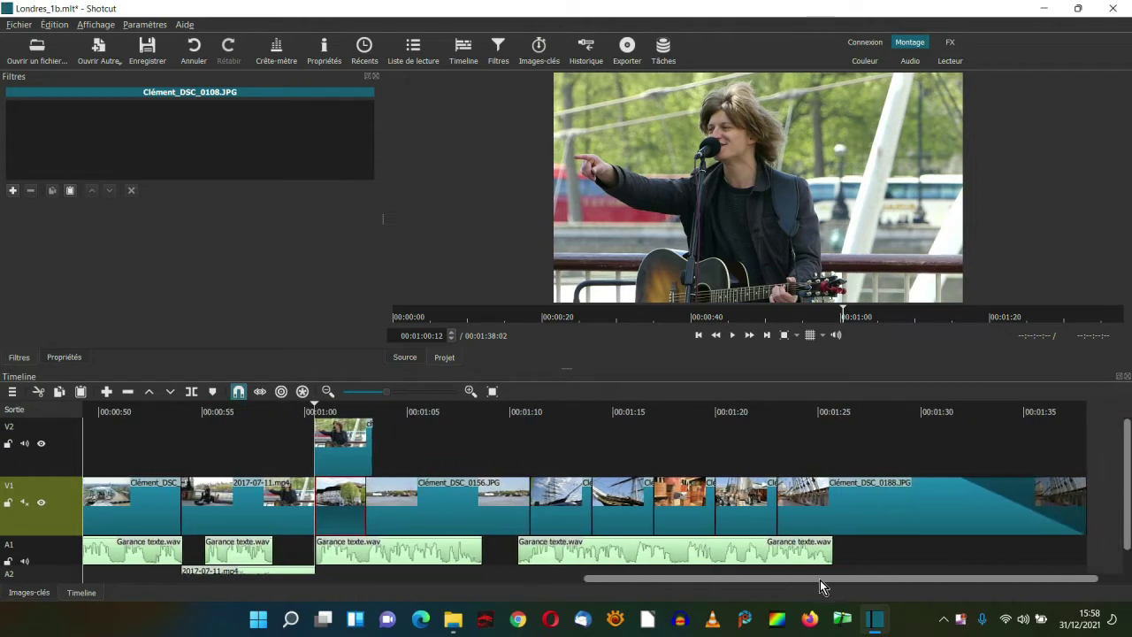
click(349, 505)
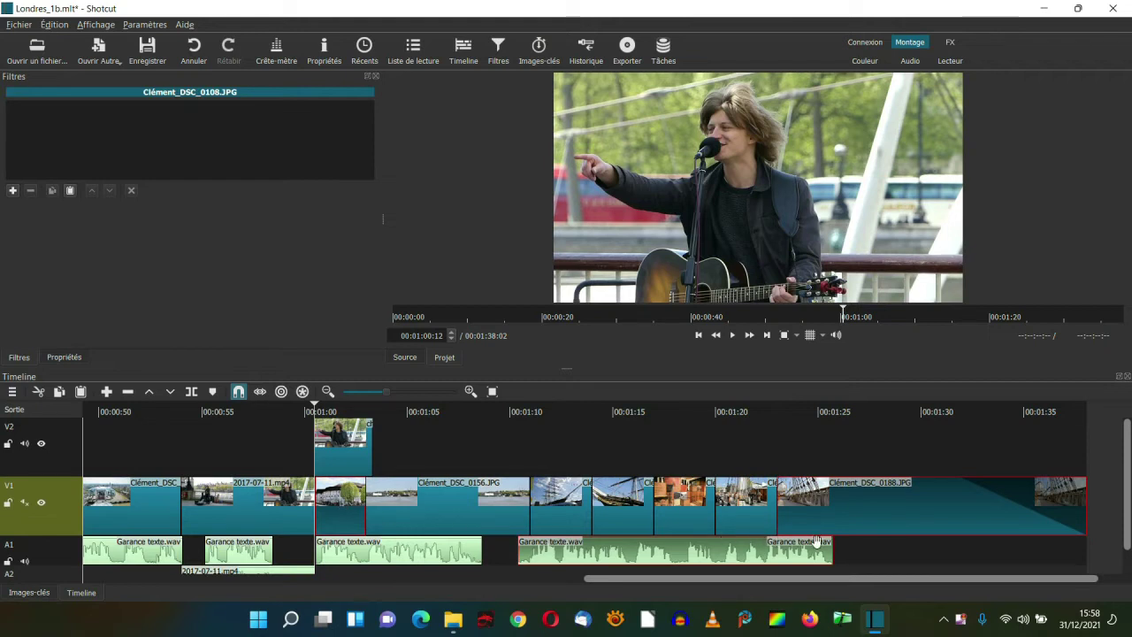
shift+click(863, 513)
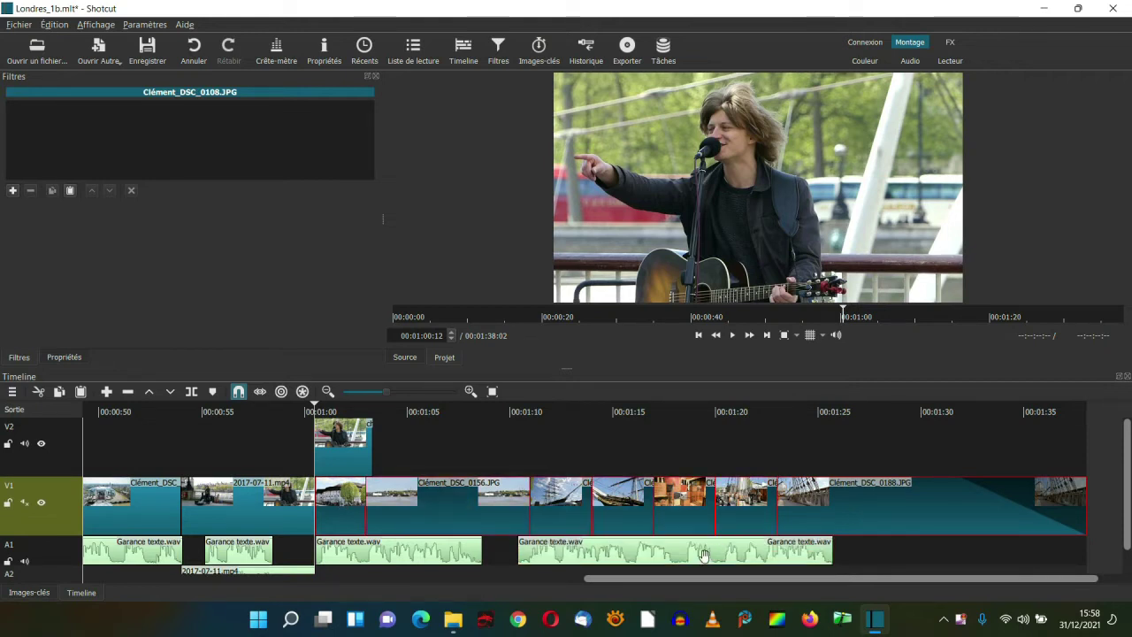
click(499, 550)
ctrl+click(436, 550)
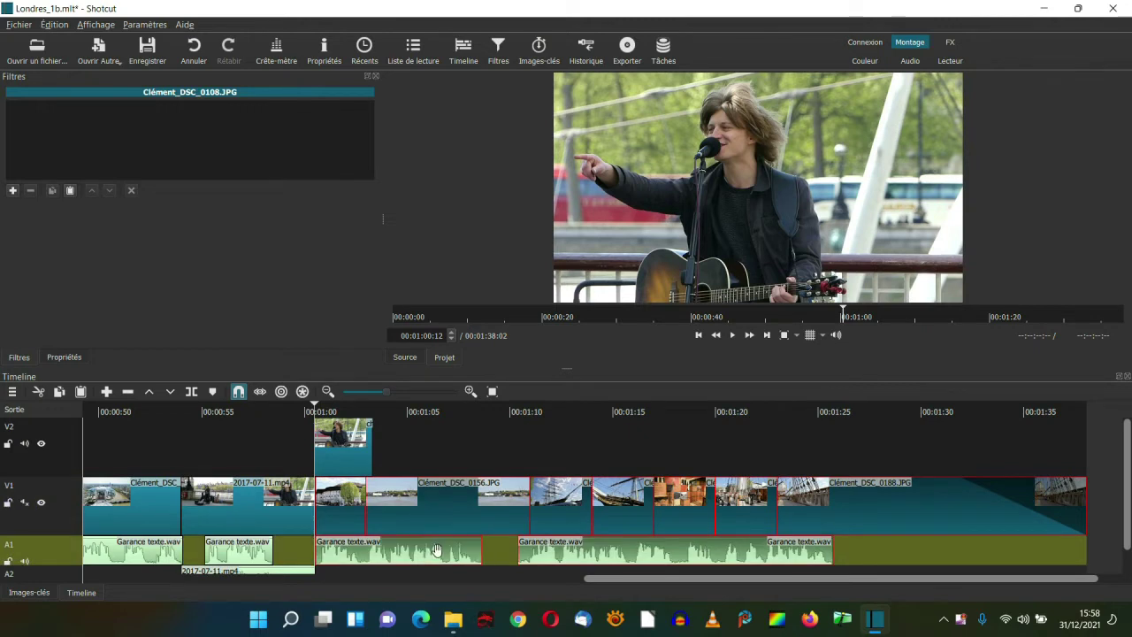
drag(337, 498, 395, 493)
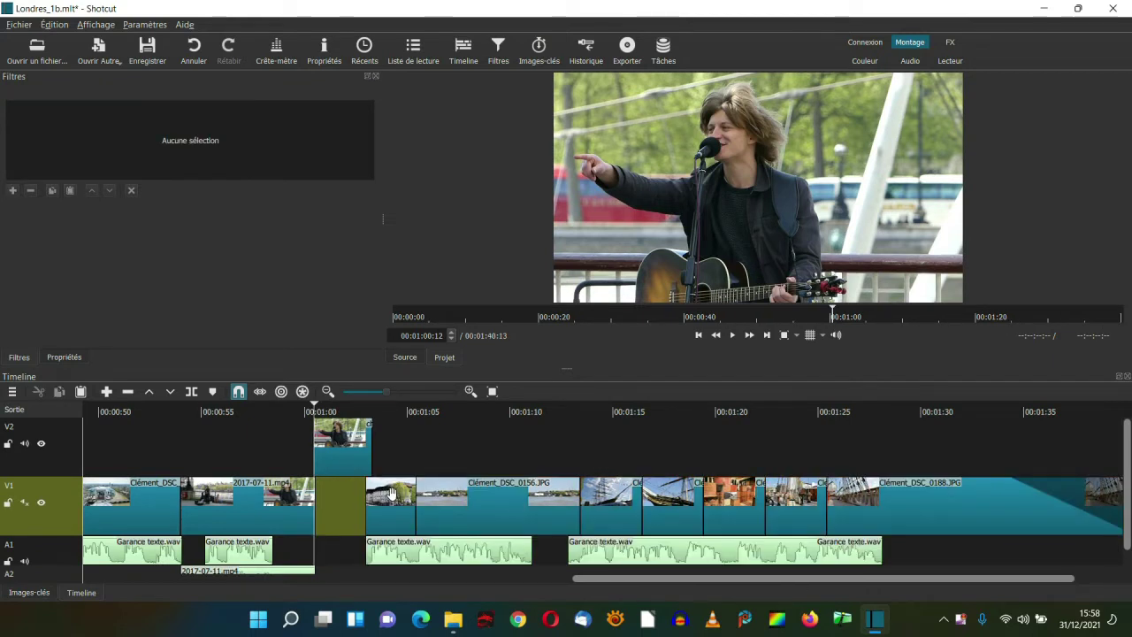
click(281, 409)
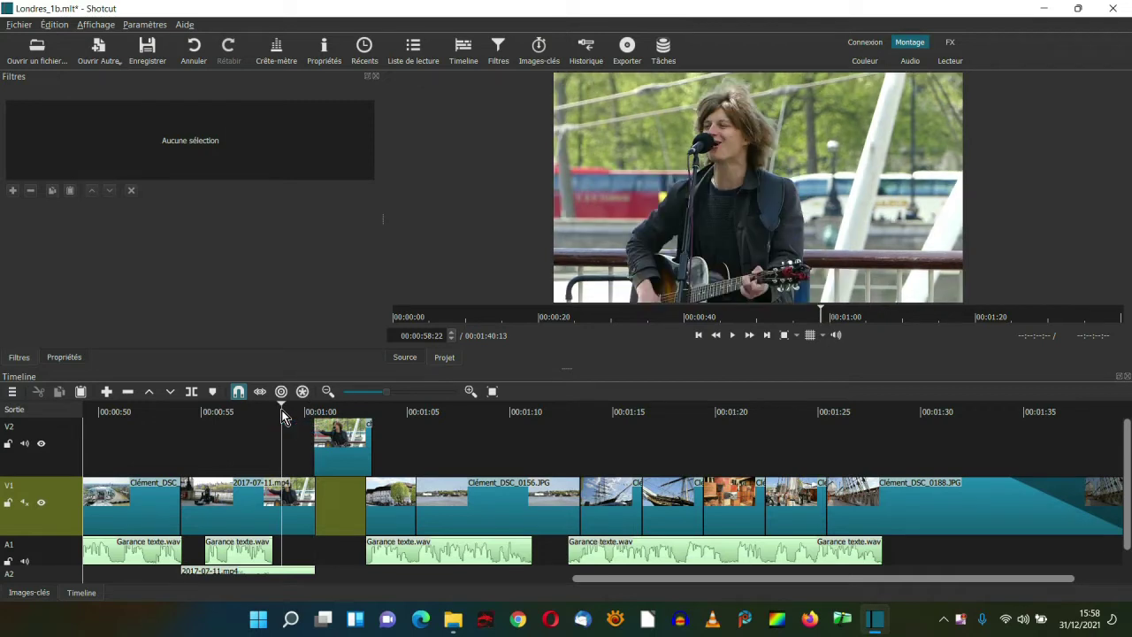
click(733, 334)
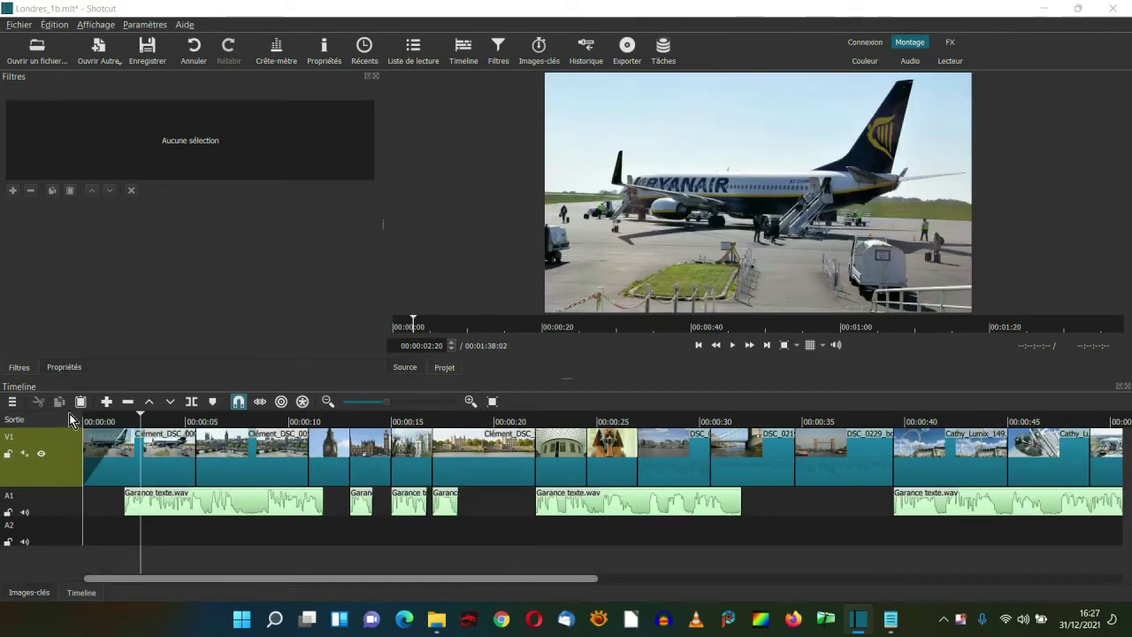
Step: Add a video track above V1 and name it "texte"
click(13, 405)
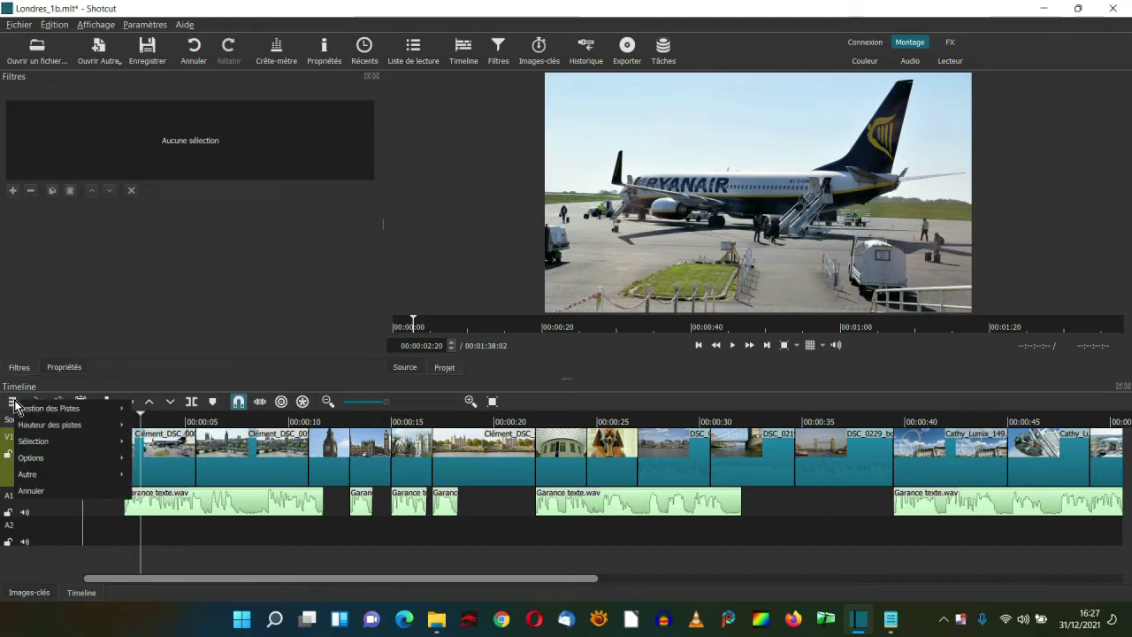
mouse_move(49, 413)
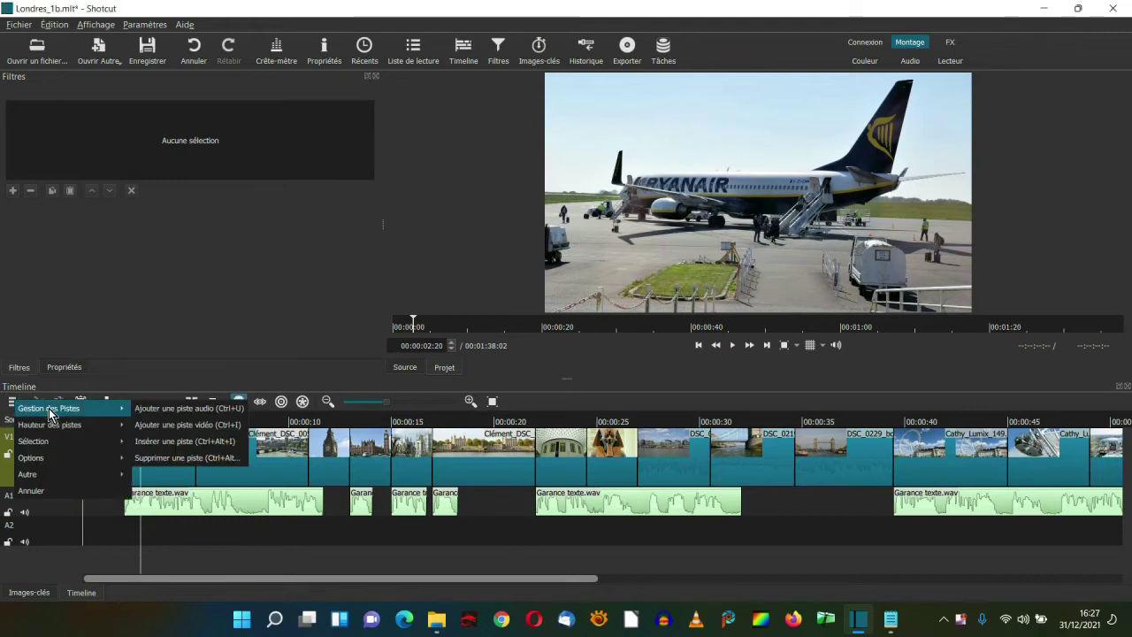
click(144, 428)
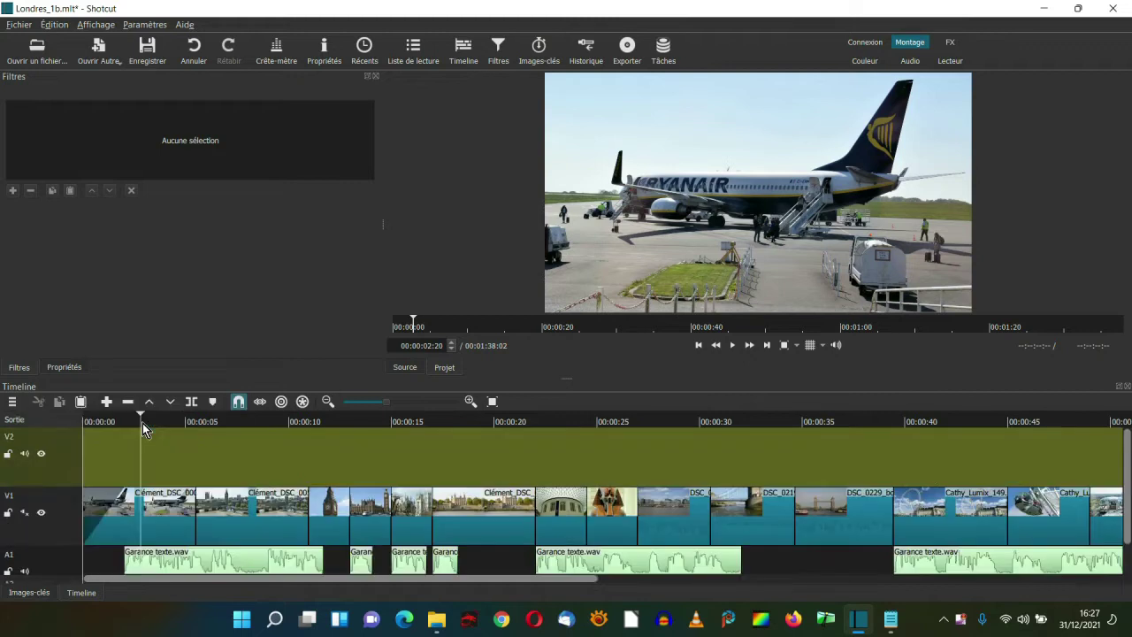
double_click(27, 437)
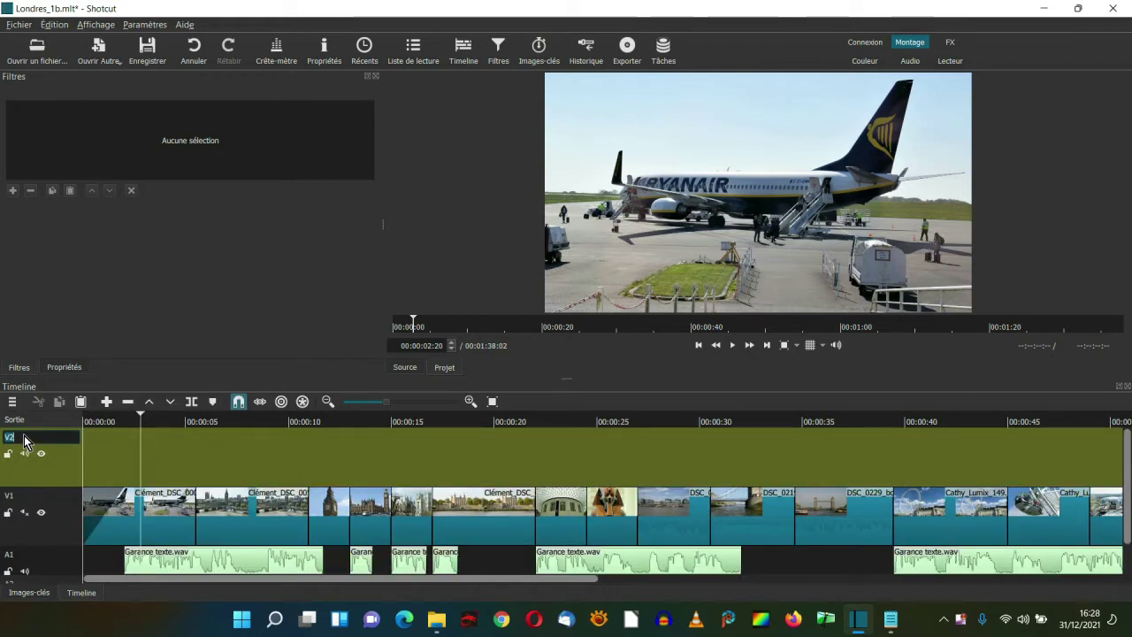
text(texte)
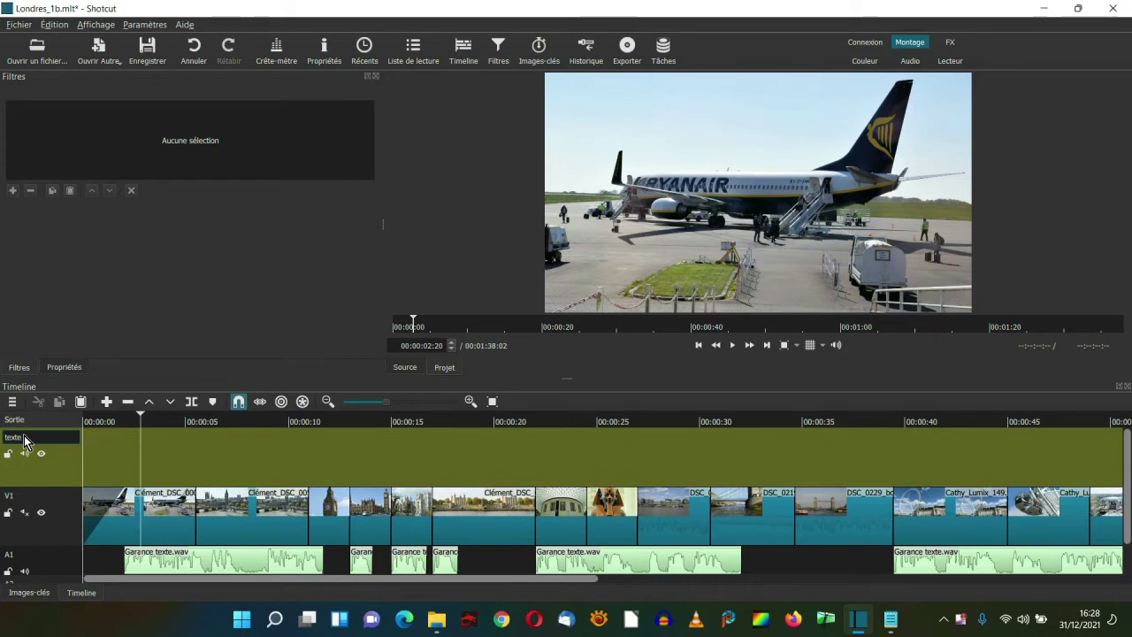
Step: Create a text clip with a transparent background reading "Un week end à Londres" and move its text box to the top of the frame
click(98, 53)
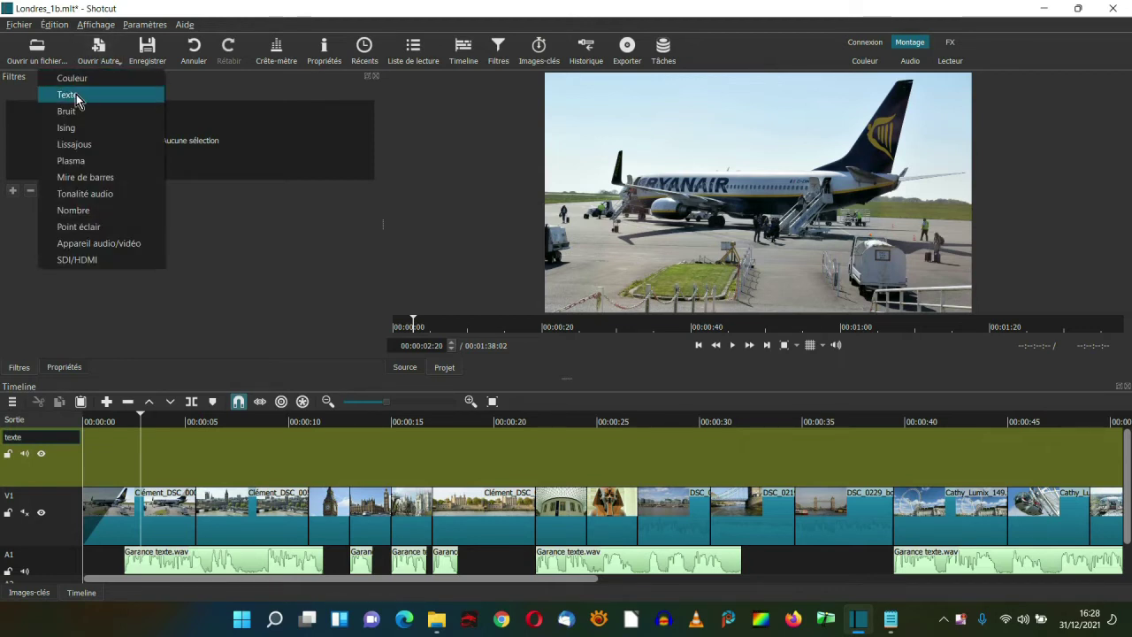
click(76, 95)
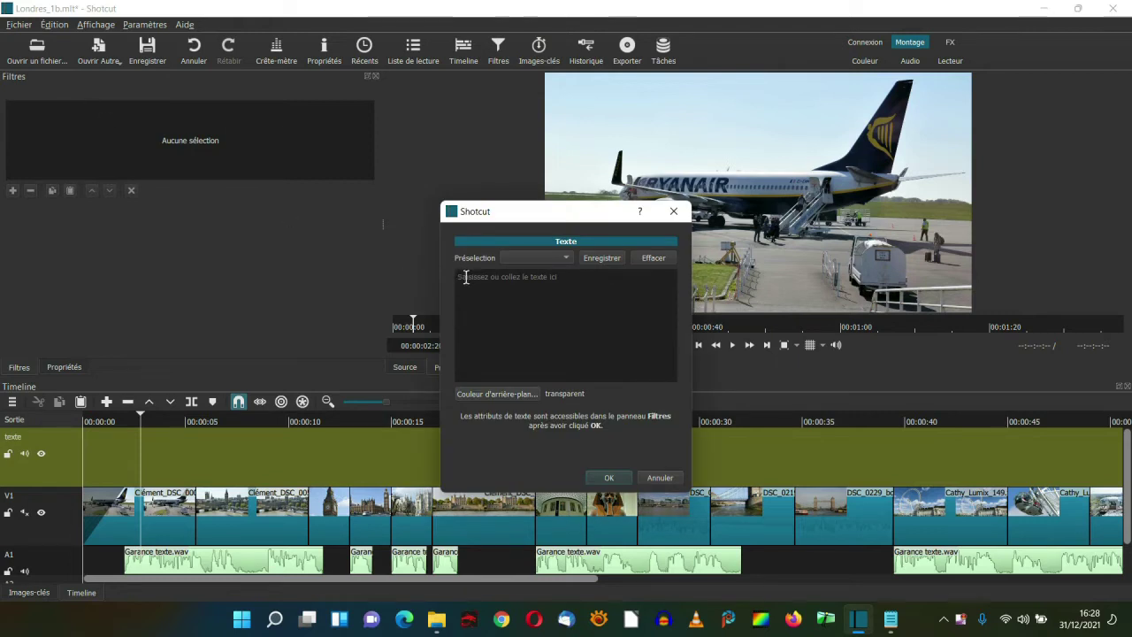
text(Un week end à Londres)
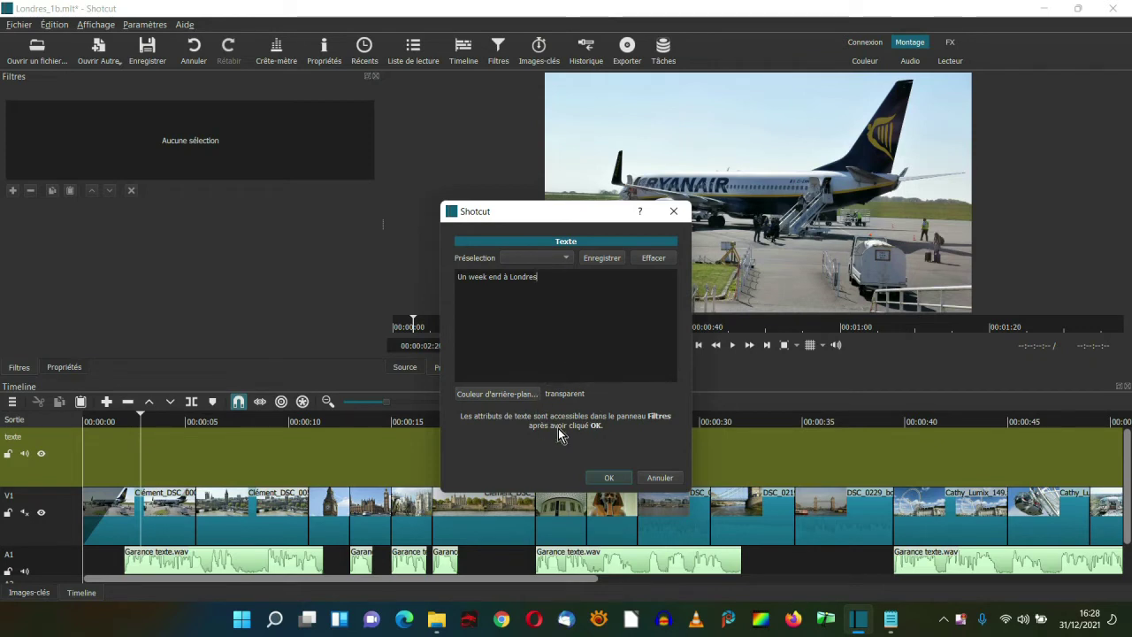
click(612, 477)
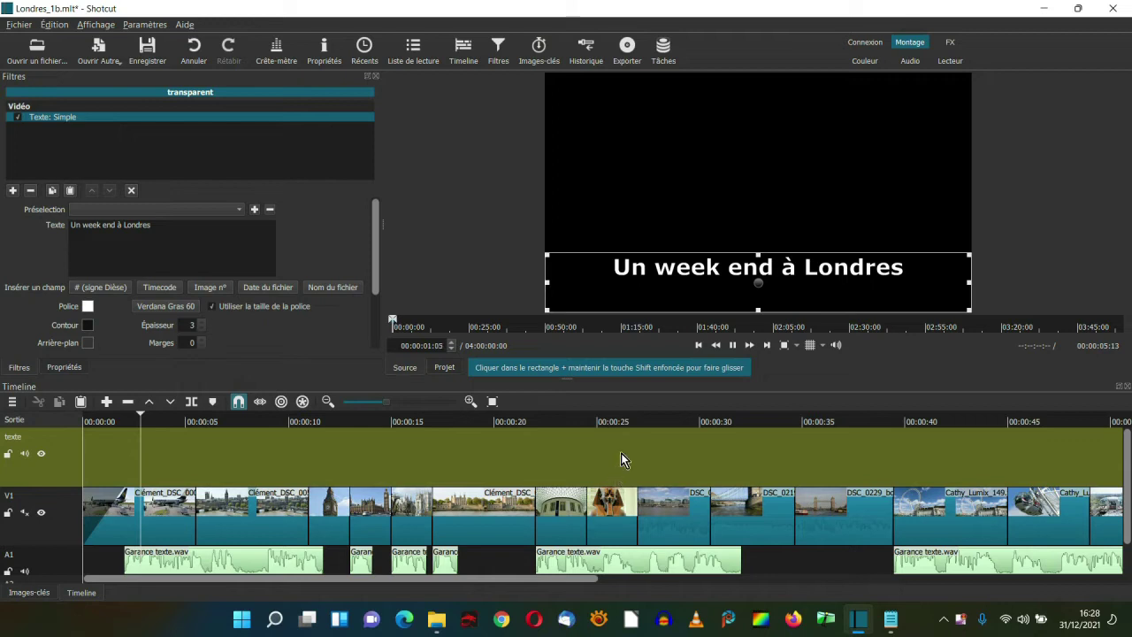
drag(757, 281, 763, 102)
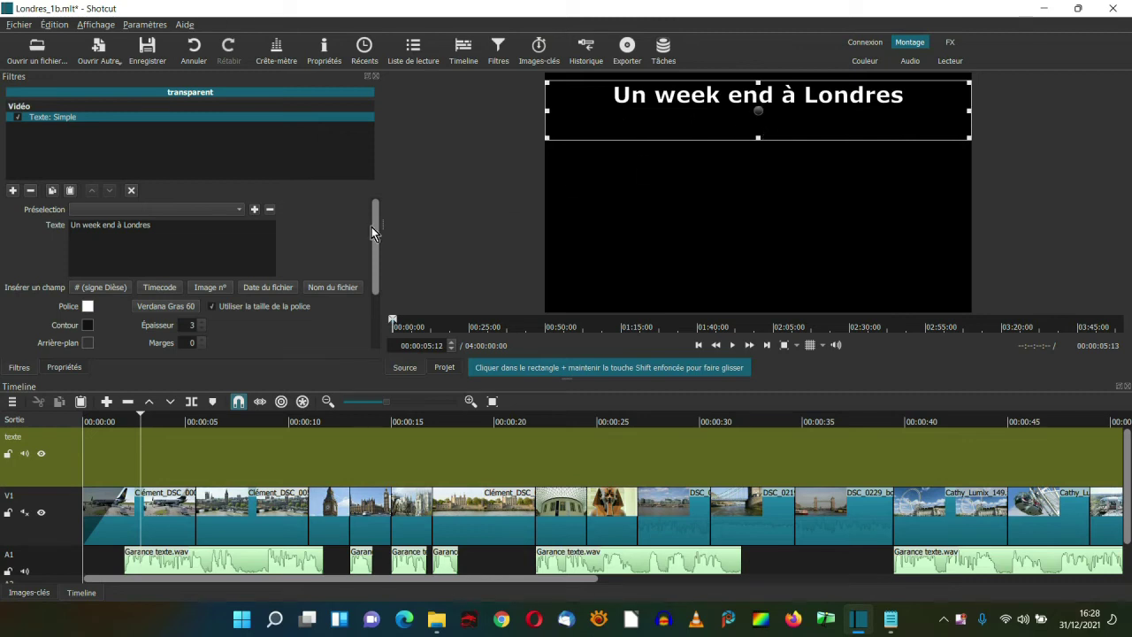
Step: Set the title's font size to 80 and its font colour to light cyan #55ffff
click(189, 306)
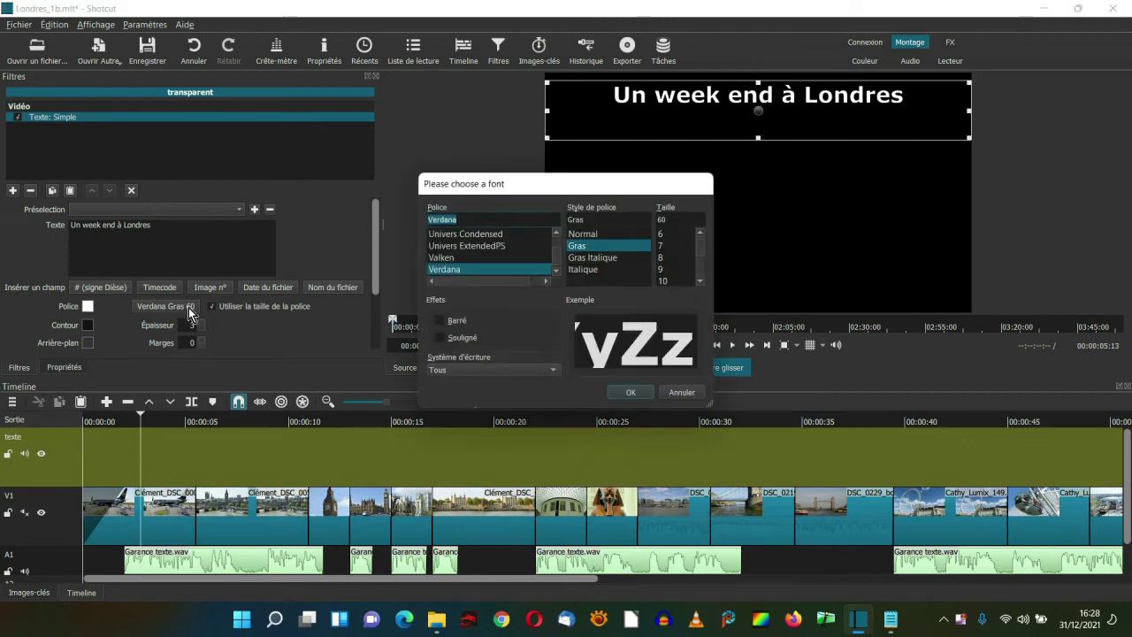
double_click(661, 220)
text(80)
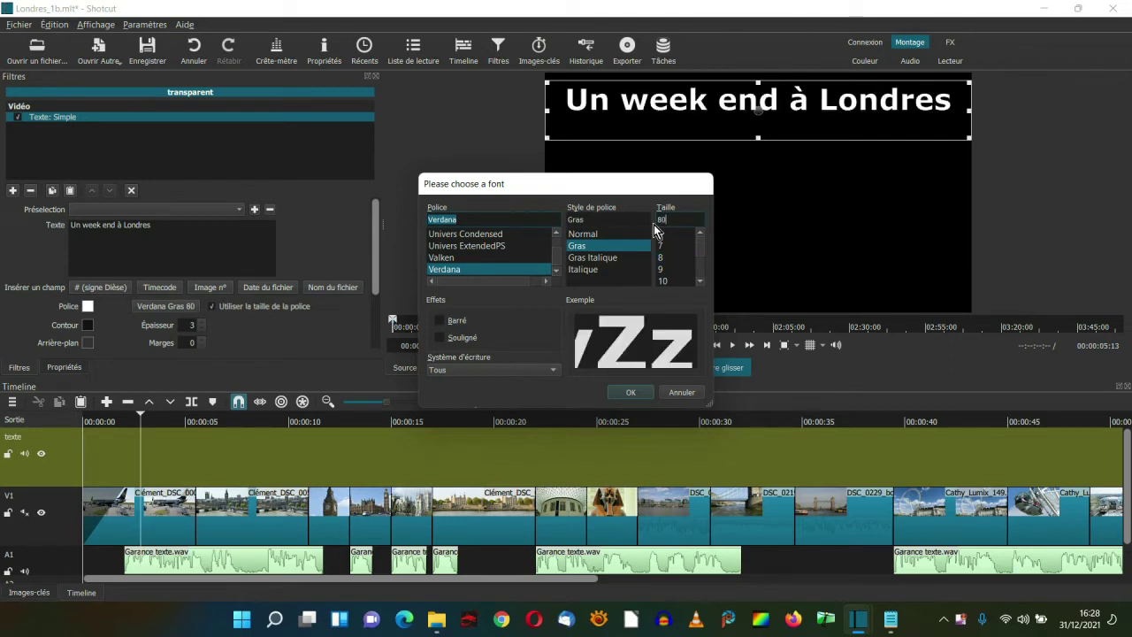
click(631, 392)
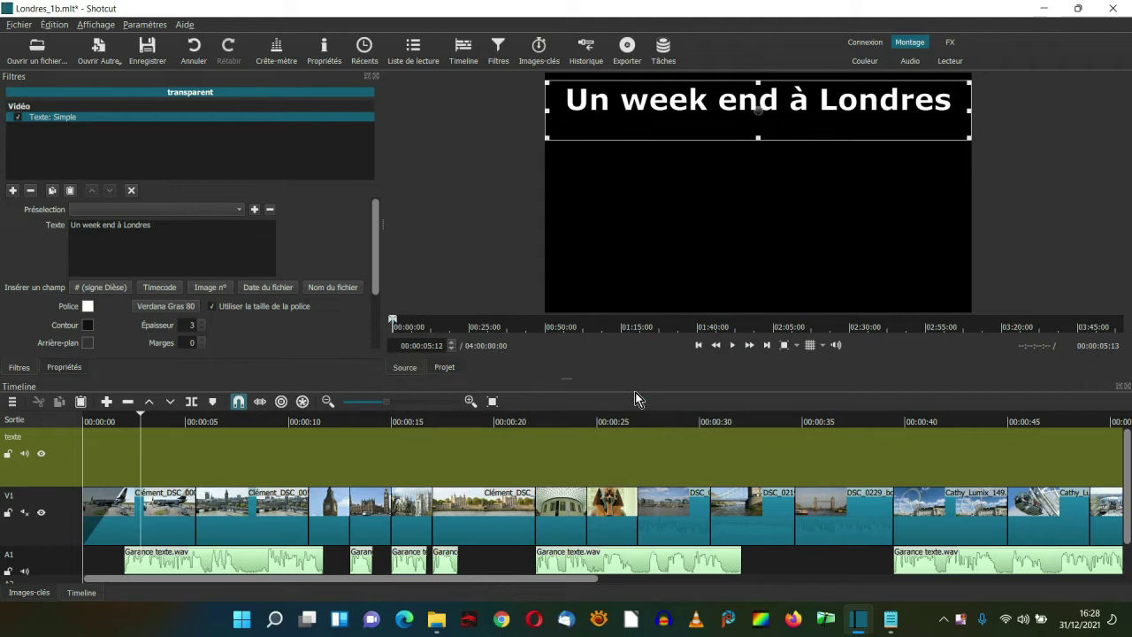
click(85, 307)
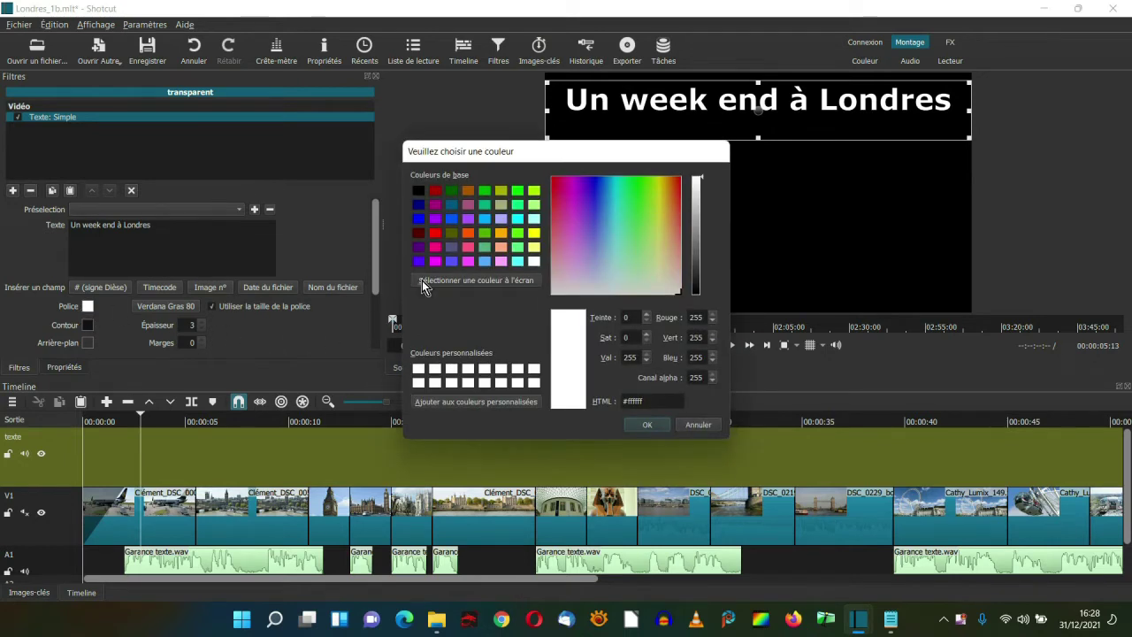
click(517, 262)
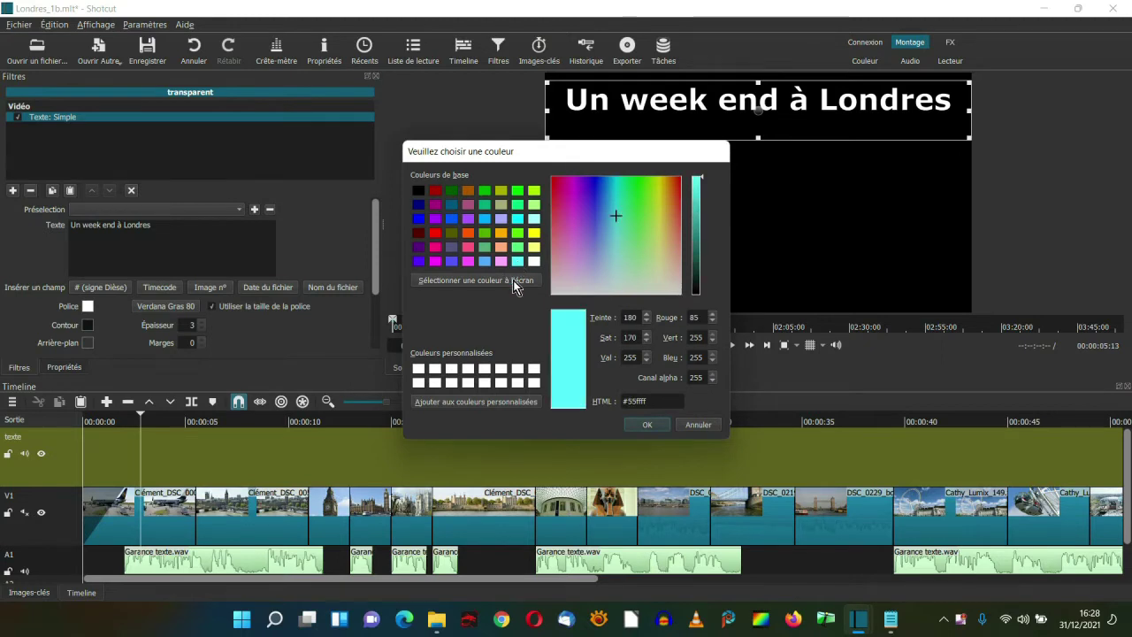
click(646, 424)
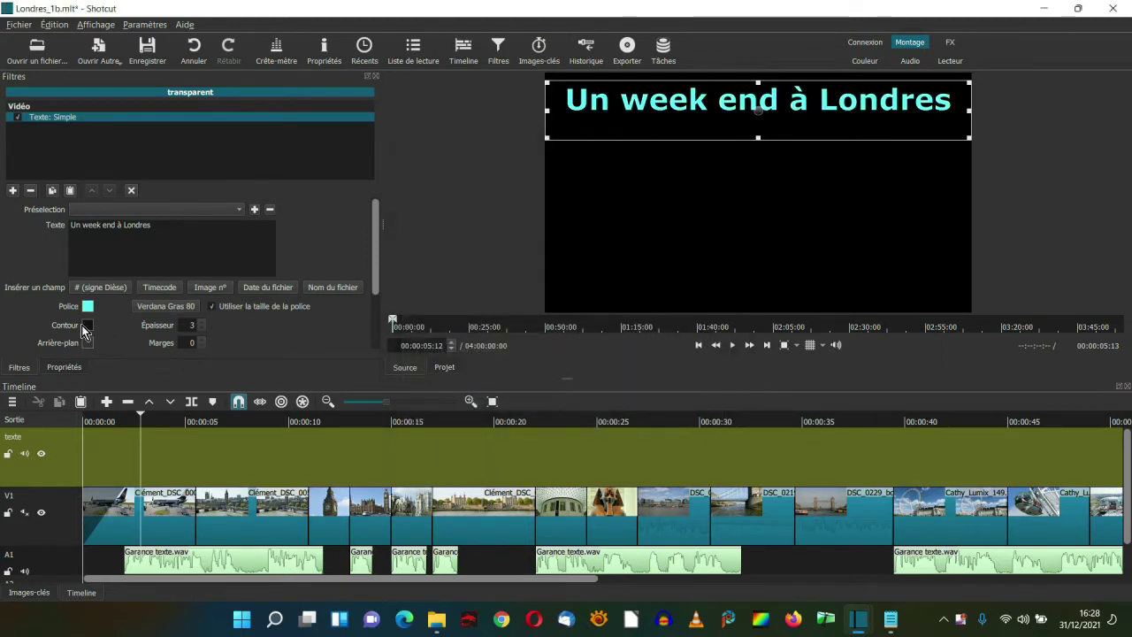
Step: Set the title's outline colour to dark blue #00557f and its outline thickness to 5
click(87, 327)
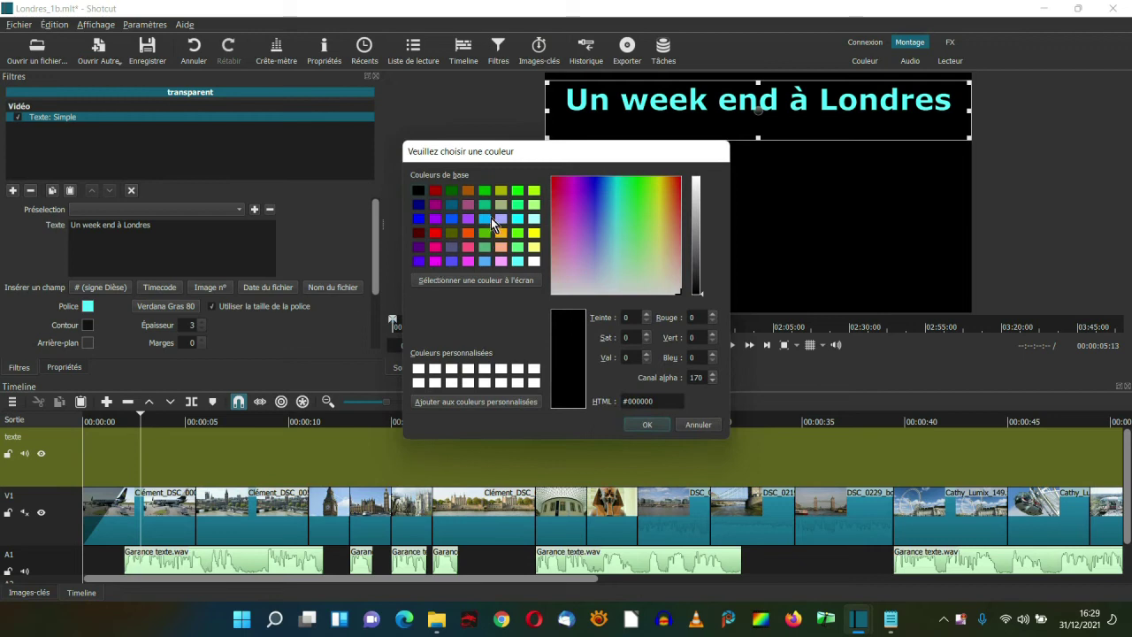
click(453, 206)
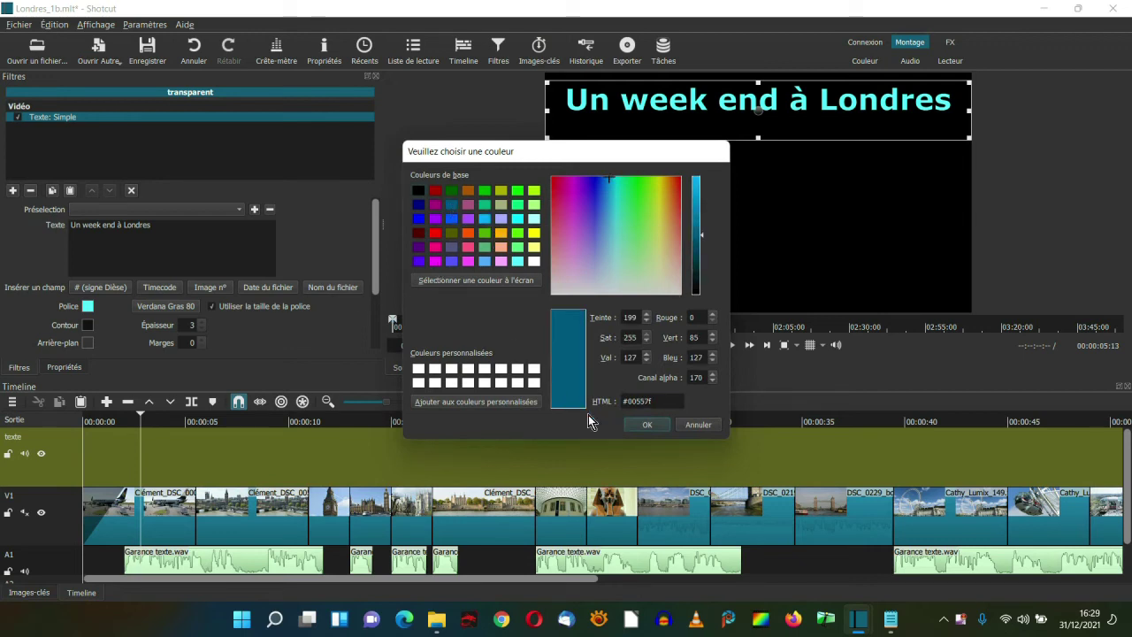
click(646, 425)
click(201, 320)
click(200, 320)
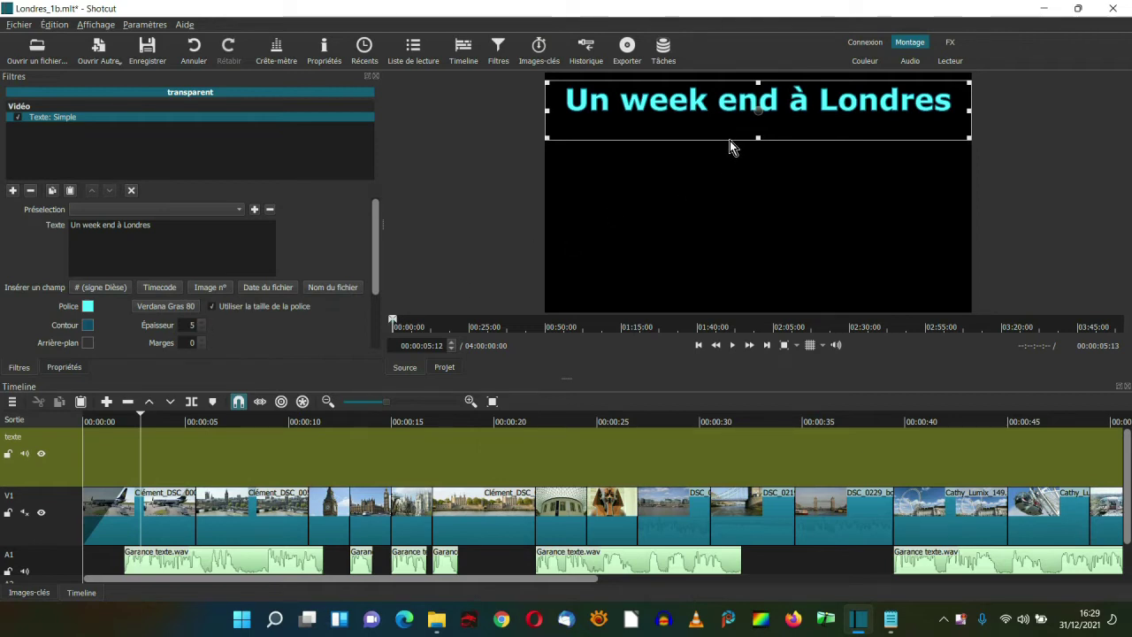
Step: Place the title on the texte track at about 00:00:02, lengthen it to about 00:00:10, and fade it in and out
drag(741, 119, 125, 437)
drag(236, 458, 290, 459)
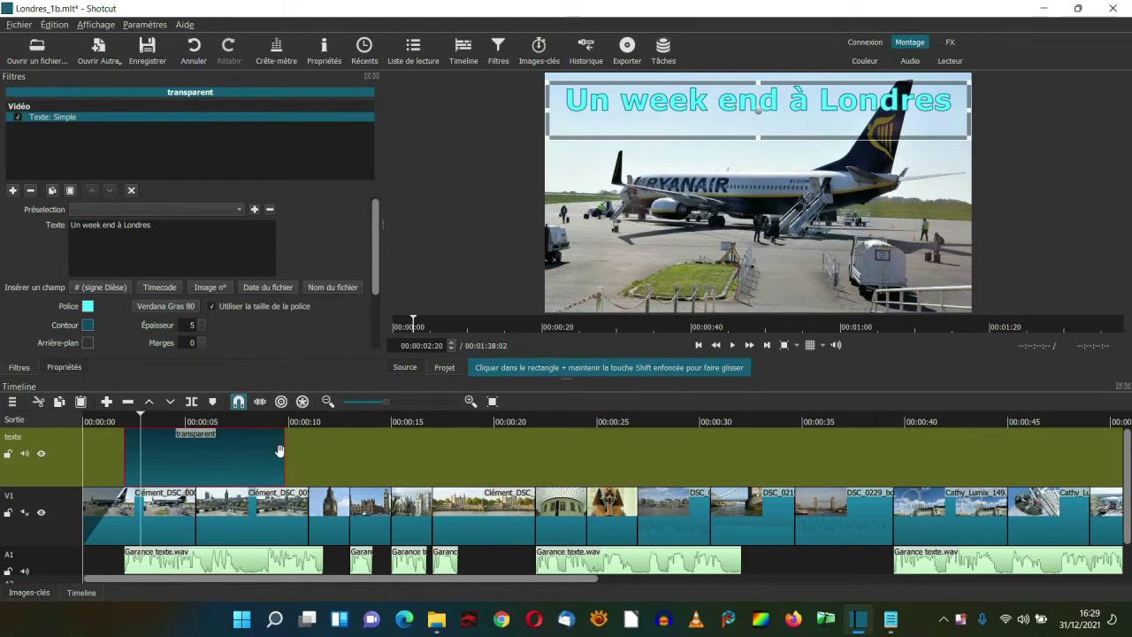
drag(125, 430, 155, 439)
drag(281, 434, 249, 438)
Step: Play the montage from the start to check the title's appearance and fades
click(89, 417)
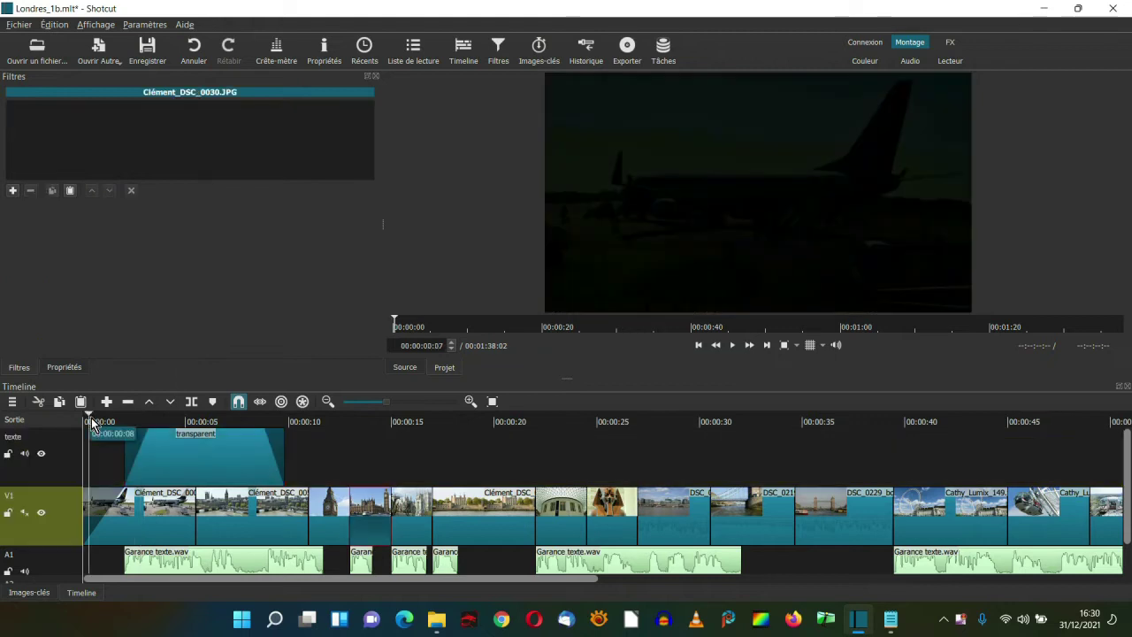
click(734, 345)
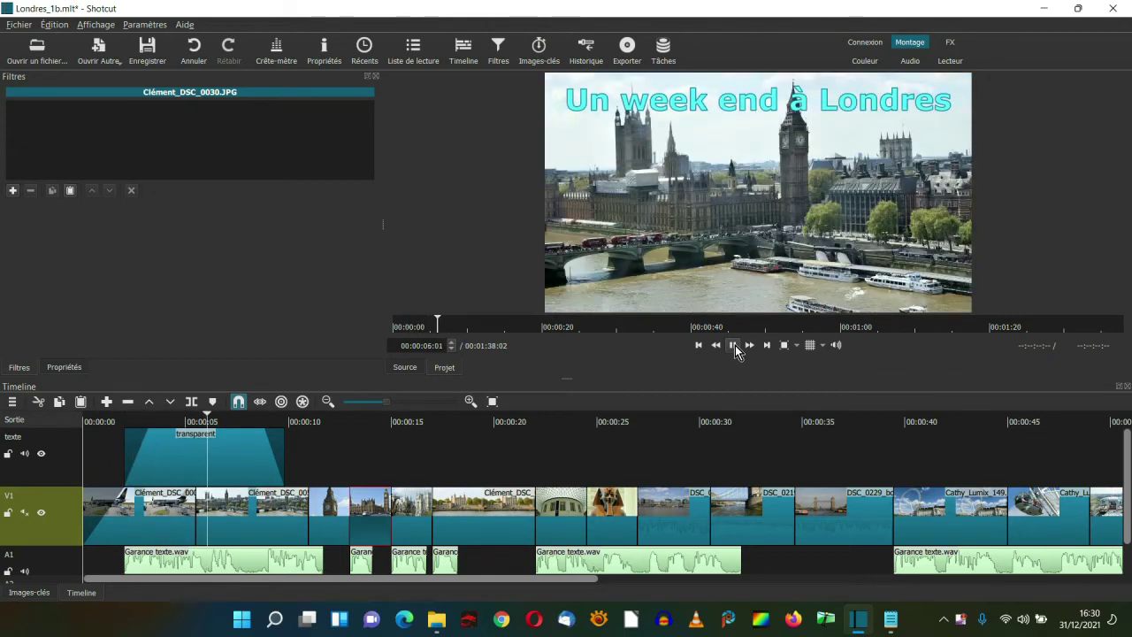
Step: Create a transparent colour clip, place it on the texte track at about 00:01:25 and extend it to the end of the last V1 clip
click(787, 416)
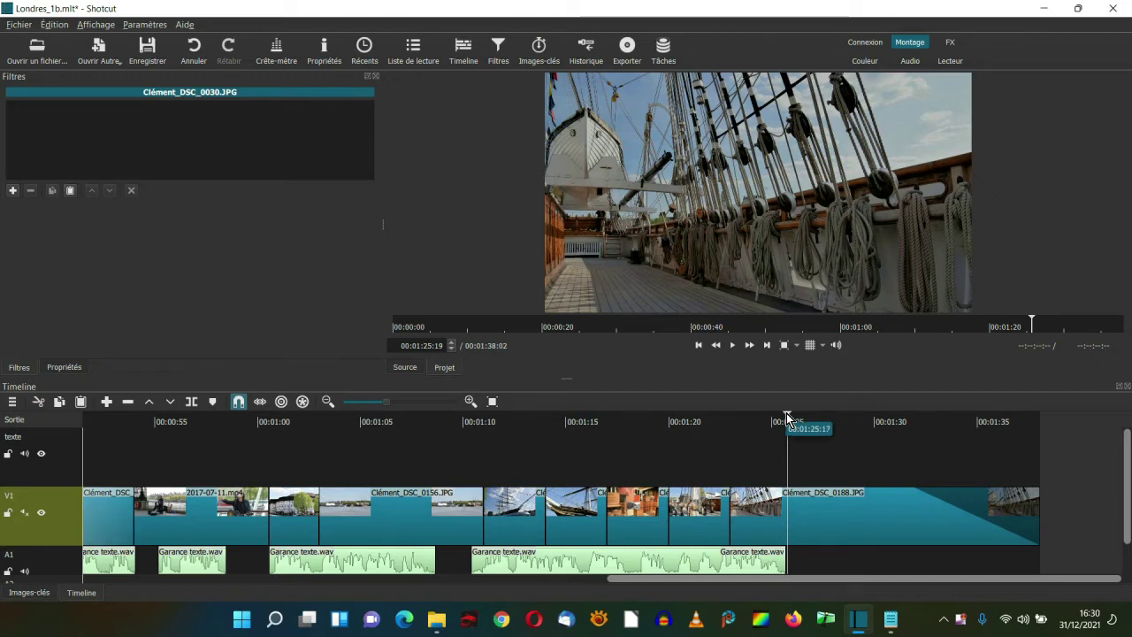
key(ctrl+z)
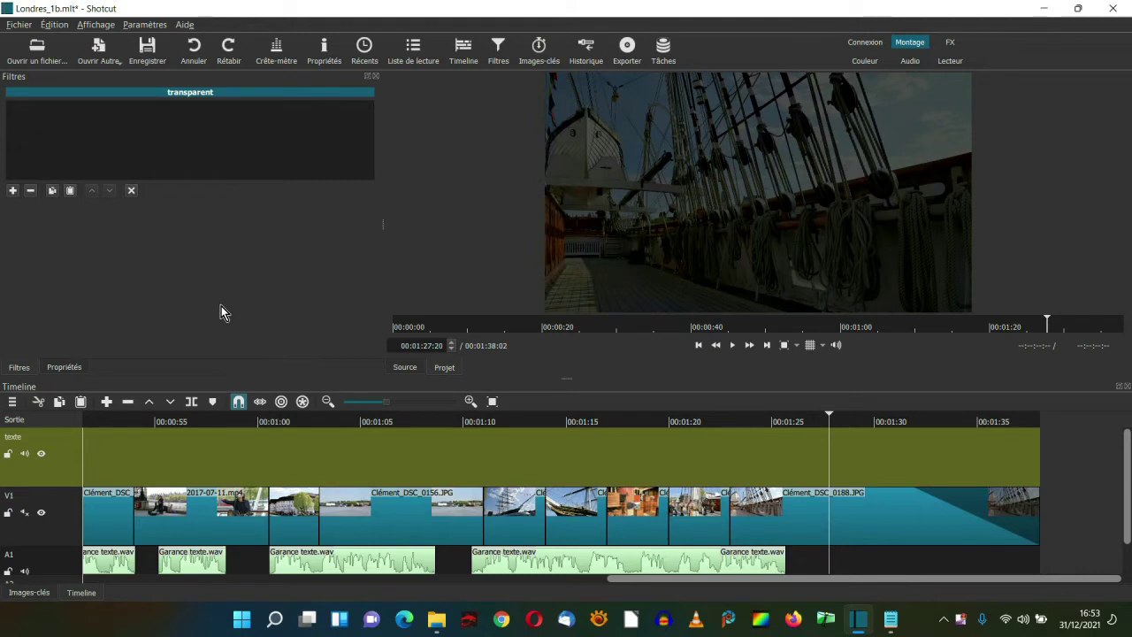
click(109, 67)
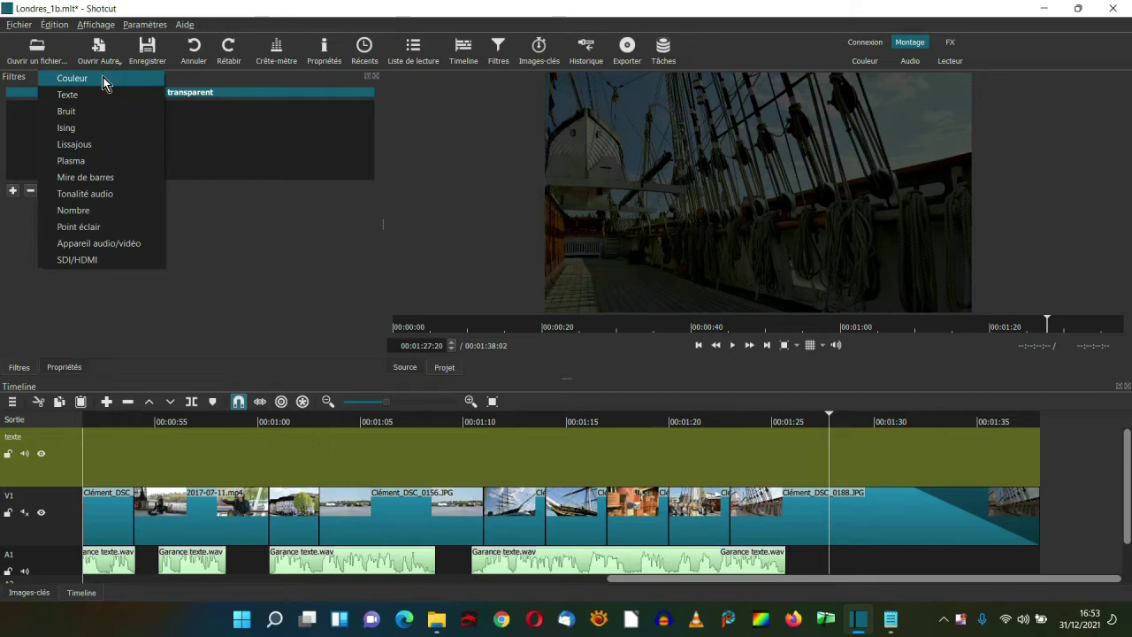
click(72, 77)
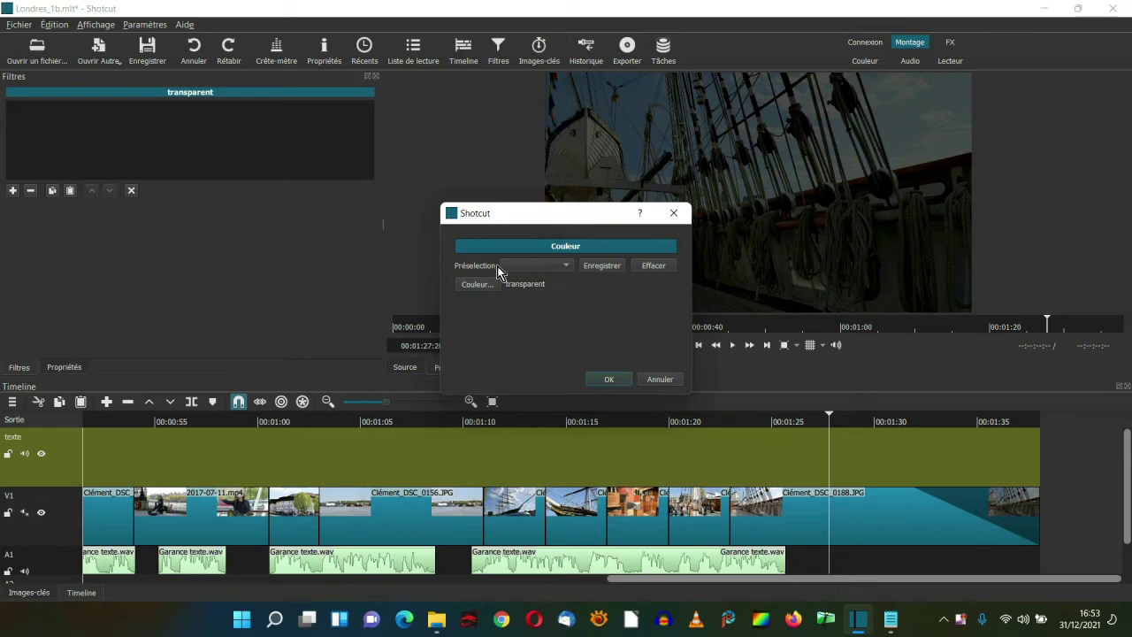
click(608, 378)
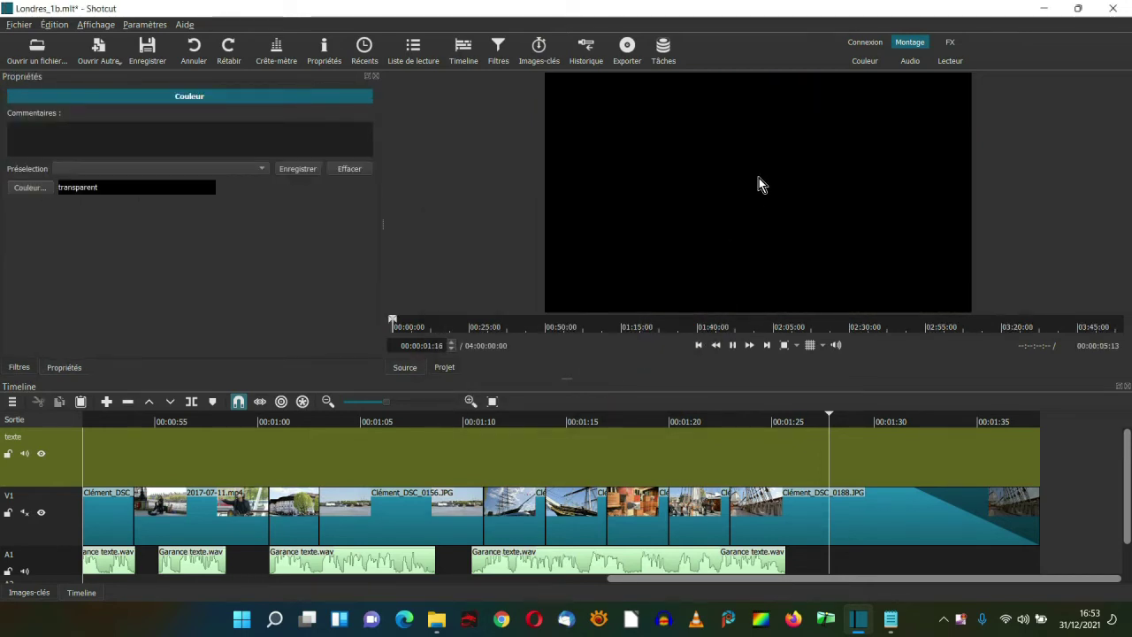
drag(748, 262, 772, 446)
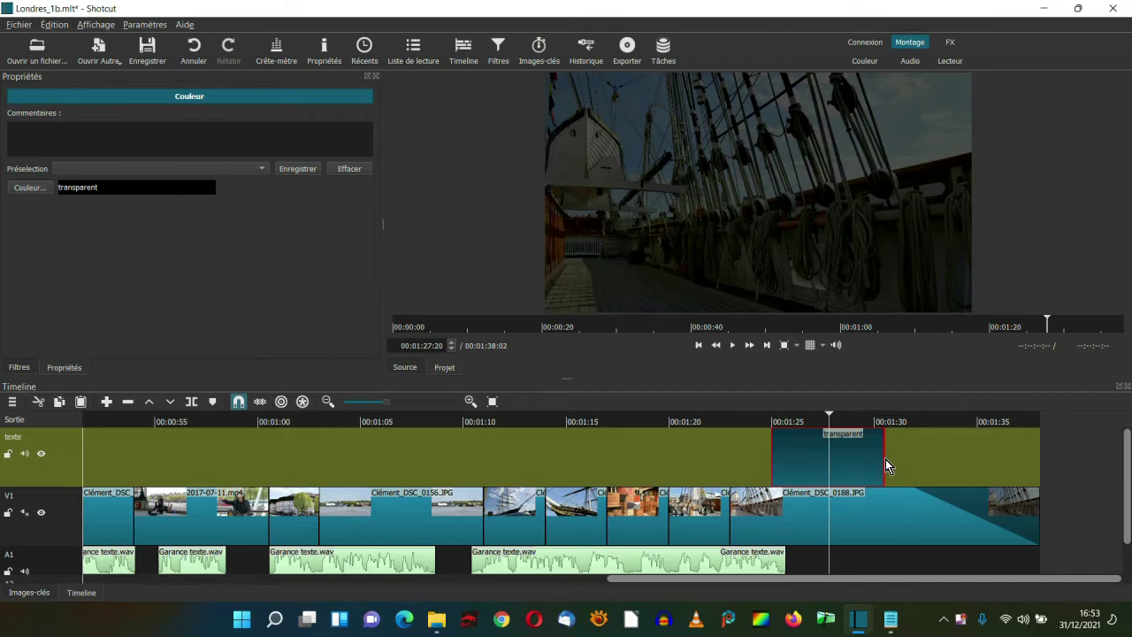
drag(882, 459, 1049, 458)
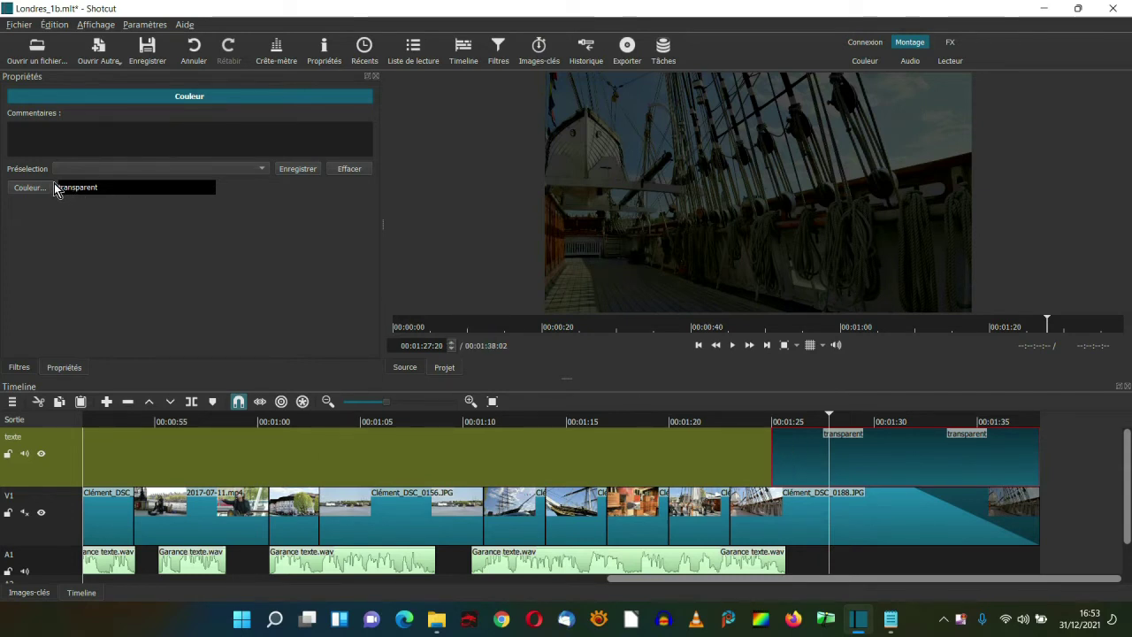
Step: Add a Texte: Riche filter to the new transparent clip at the end of the texte track
click(19, 367)
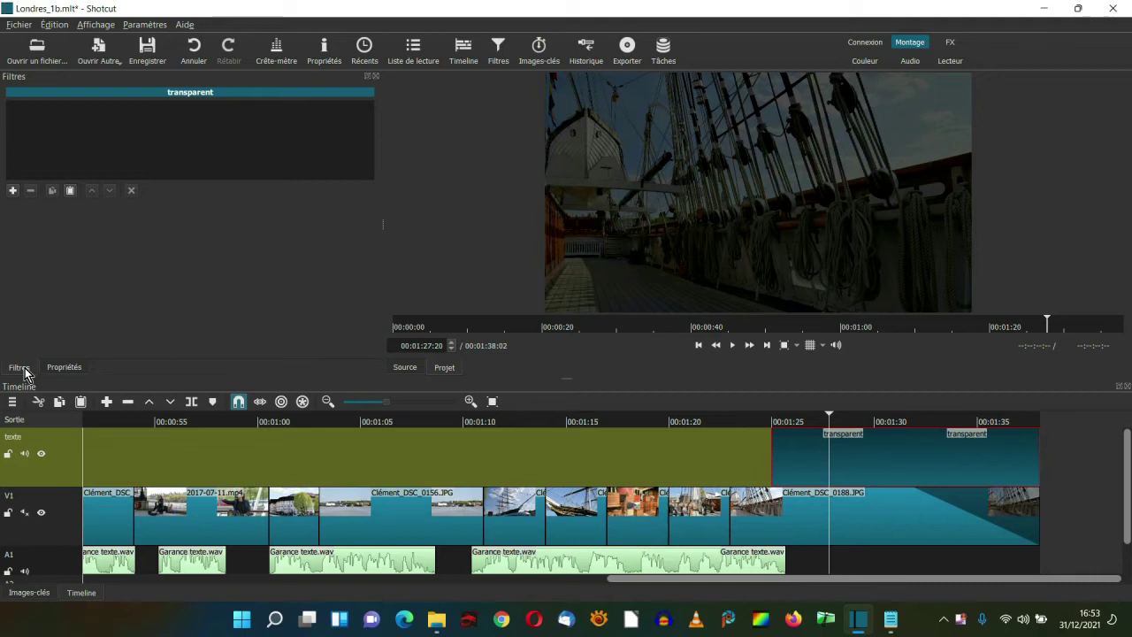
click(13, 193)
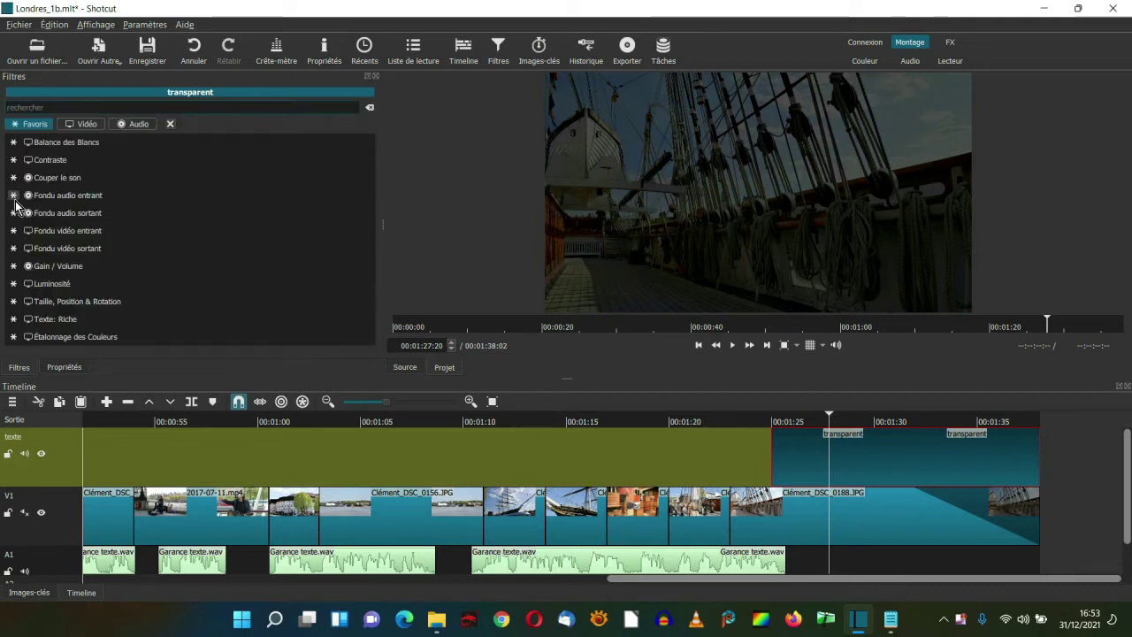
click(85, 325)
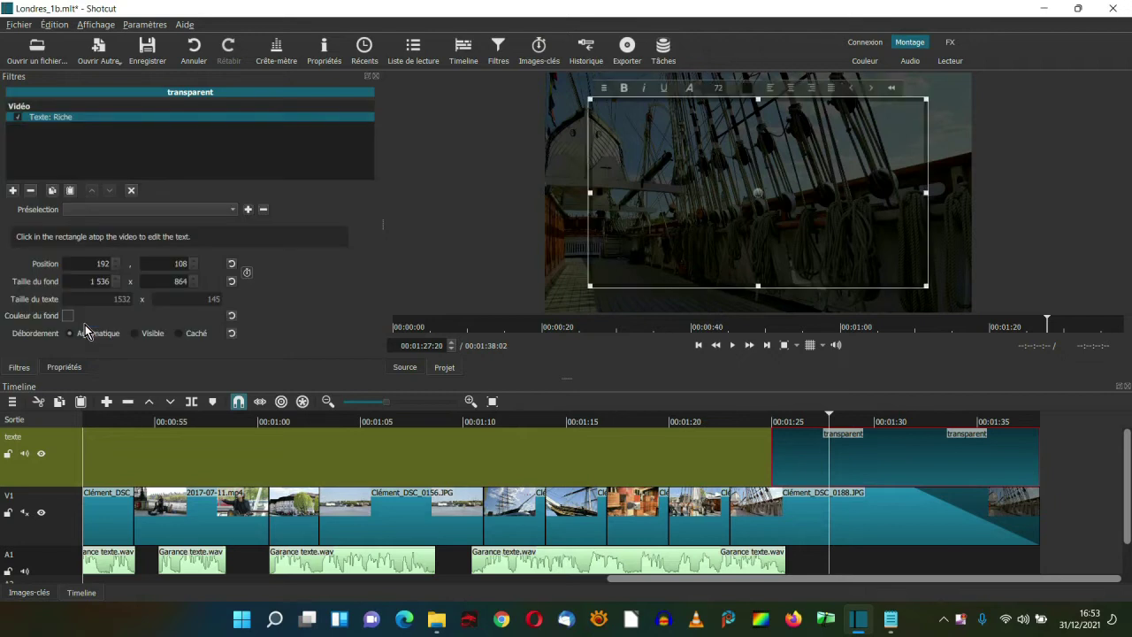
Step: Enter the closing credits at size 40, crediting organisation, film, narrator and the musical extract "Street of London", and centre all the lines
click(605, 118)
text(L'organisa)
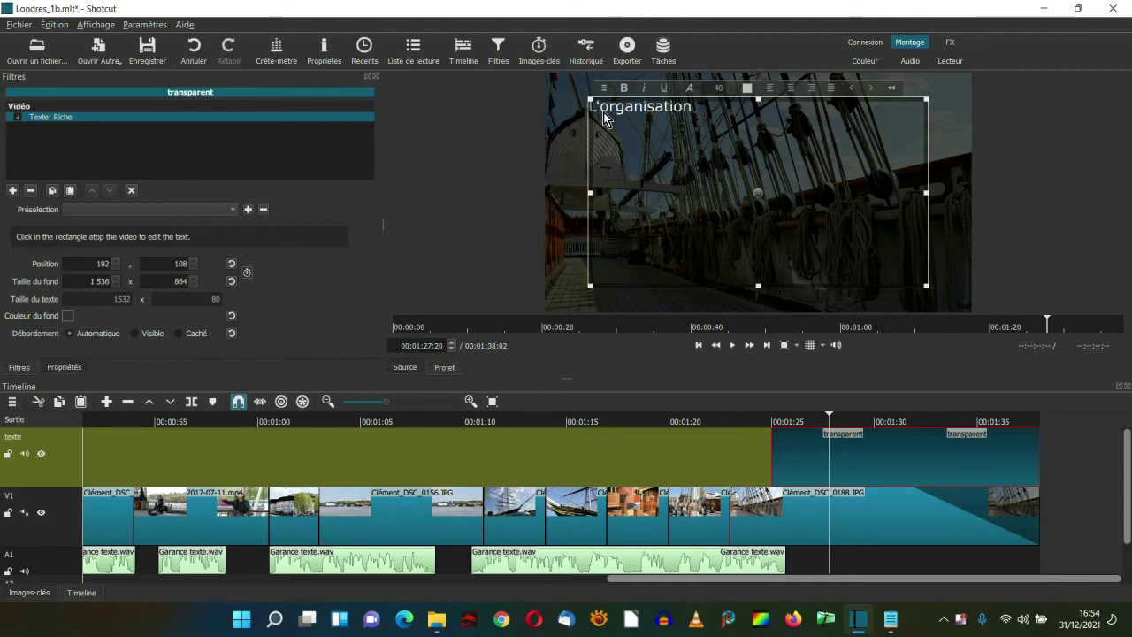
text(tion)
text(c'est mamie  le film c'est papy  et c'est moi Garance qui vous ai raconté l'histoire  extrait musical "Street of London")
key(ctrl+a)
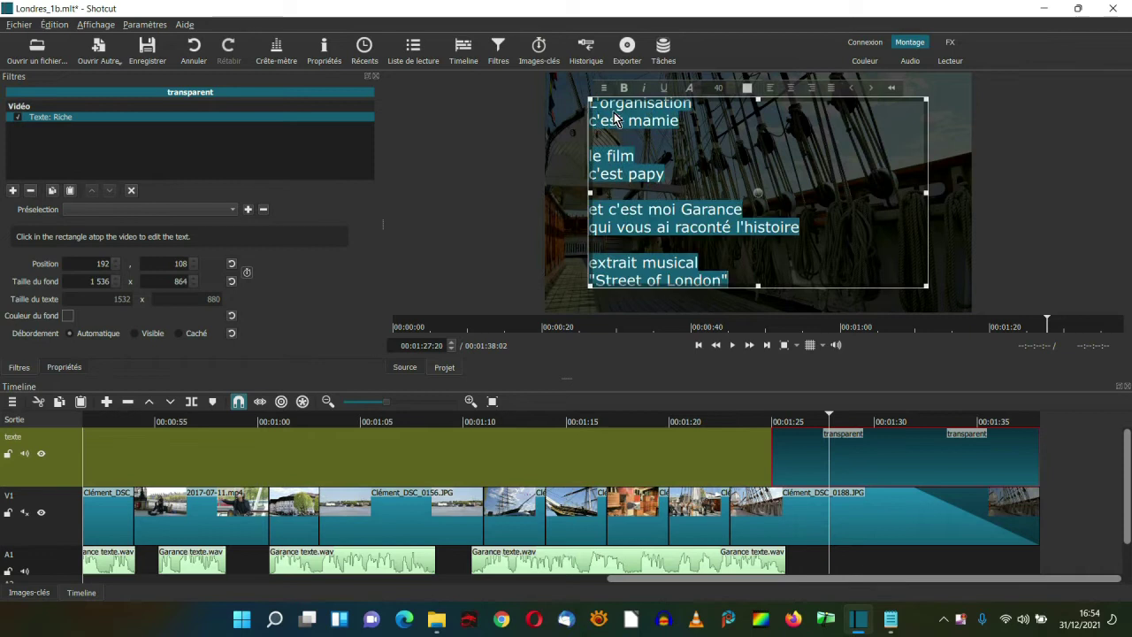
click(792, 92)
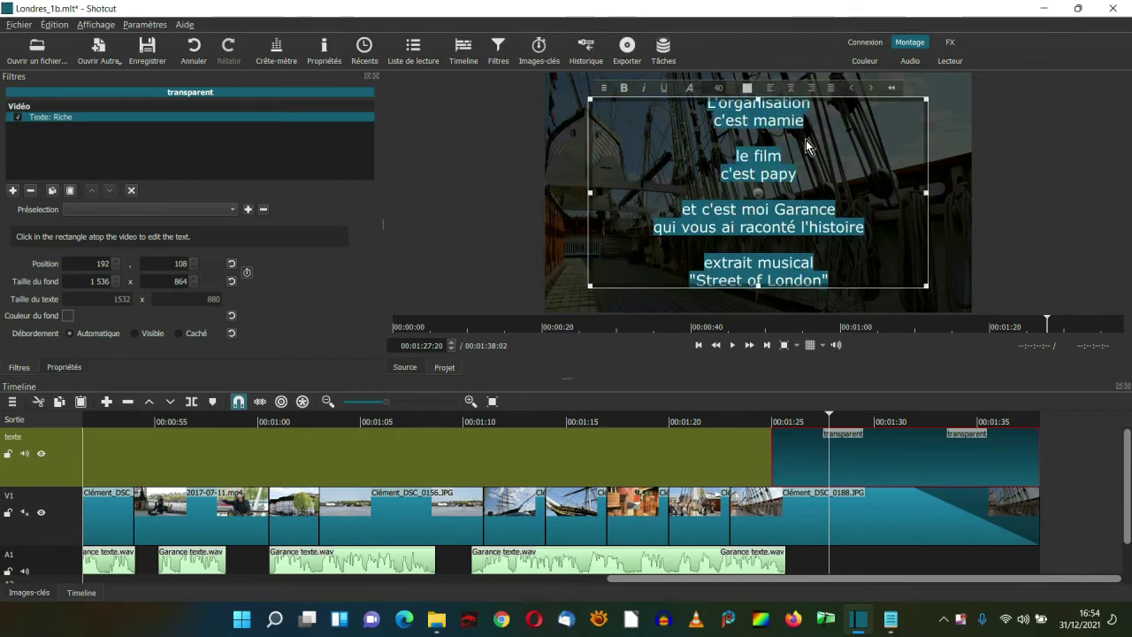
Step: Italicise the credit lines "L'organisation", "le film", "qui vous ai raconté l'histoire" and "extrait musical"
click(725, 122)
drag(710, 110, 814, 120)
click(644, 89)
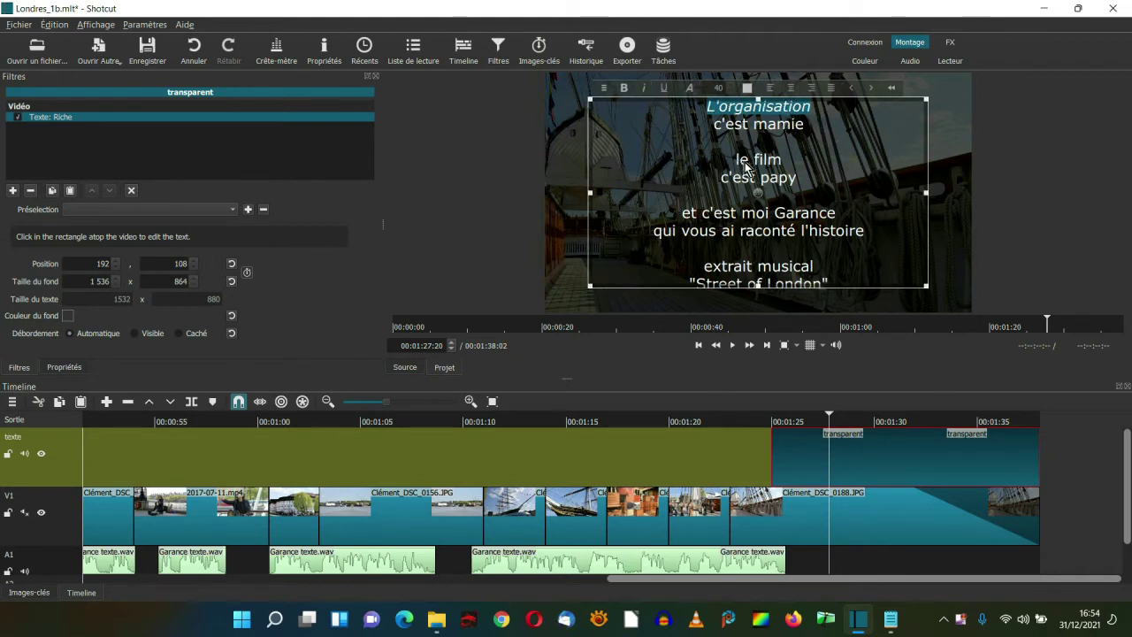
drag(736, 160, 782, 162)
click(643, 88)
Step: Make "mamie", "papy" and the narrator's first name bold at size 50
drag(754, 124, 812, 137)
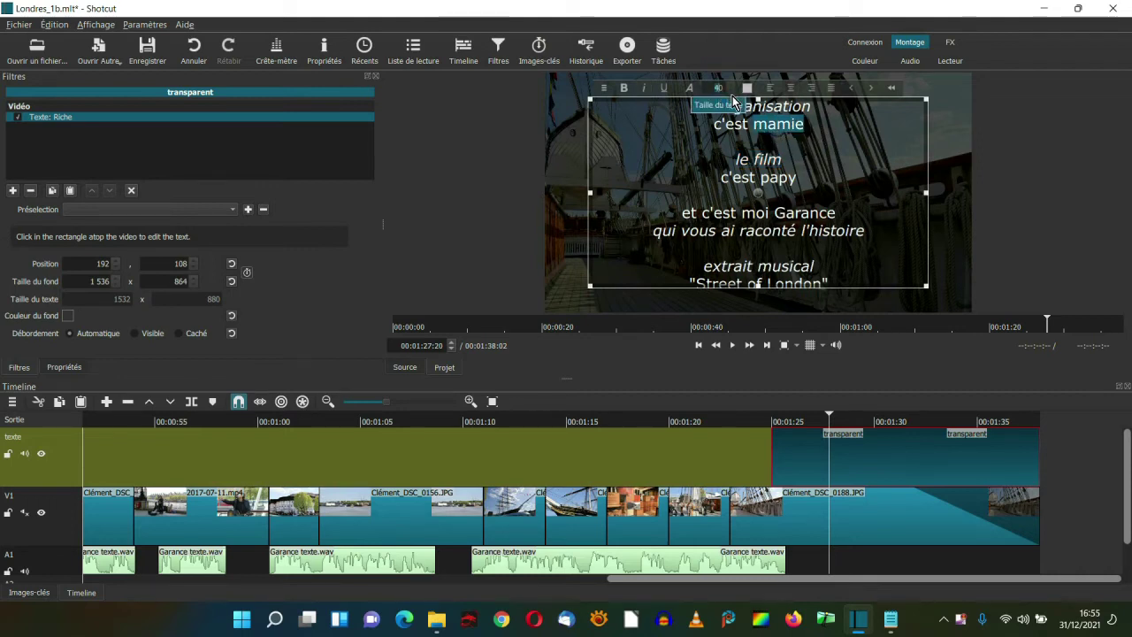
scroll(732, 97, up, 3)
click(623, 88)
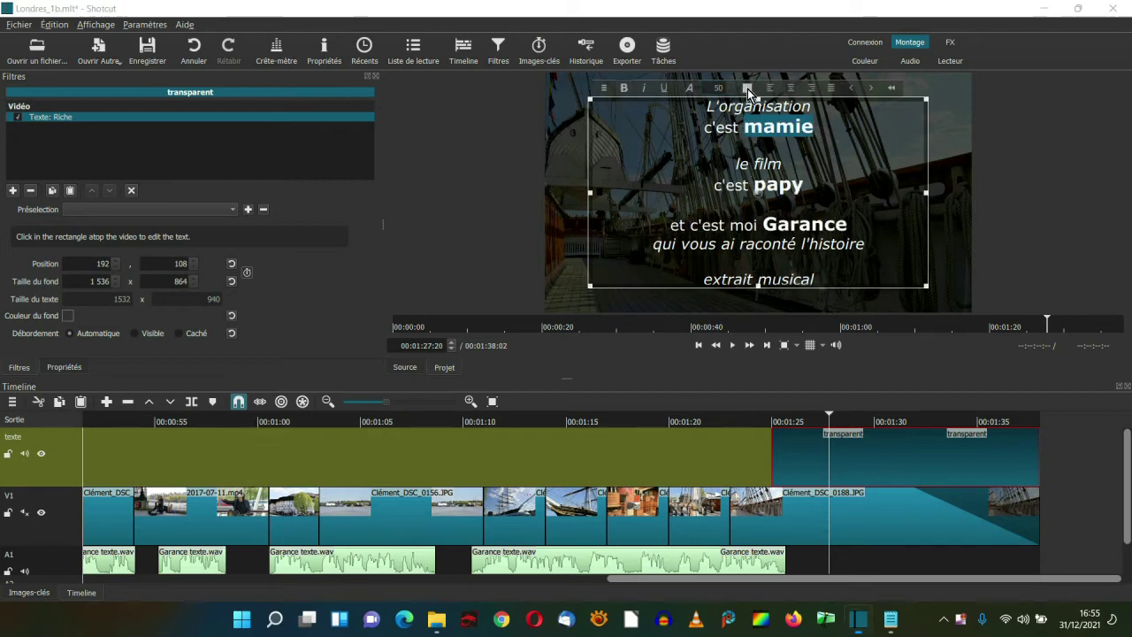
Step: Colour the bold names and "Street of London" yellow #ffff00, and enlarge the text box to about 1536 x 994
click(748, 88)
click(534, 233)
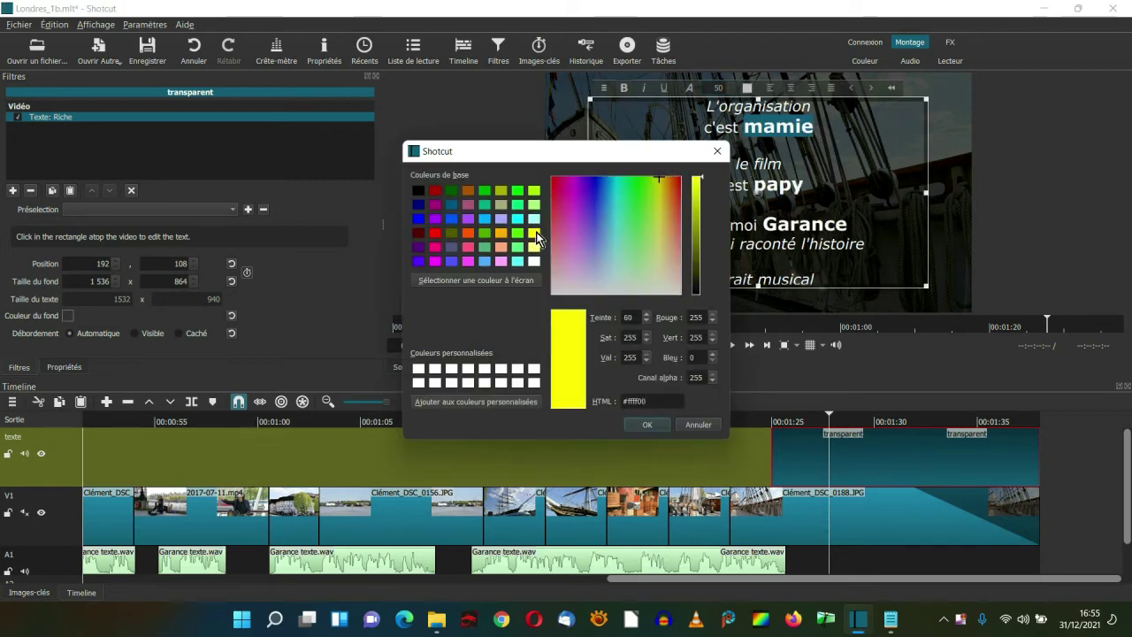
click(650, 425)
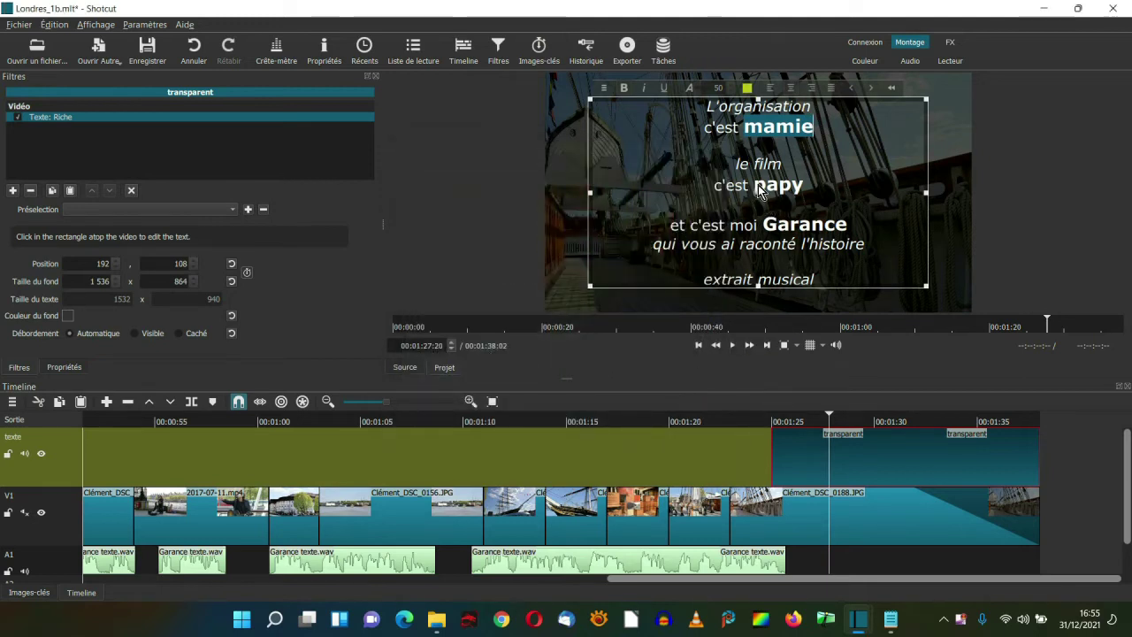
drag(754, 188, 801, 190)
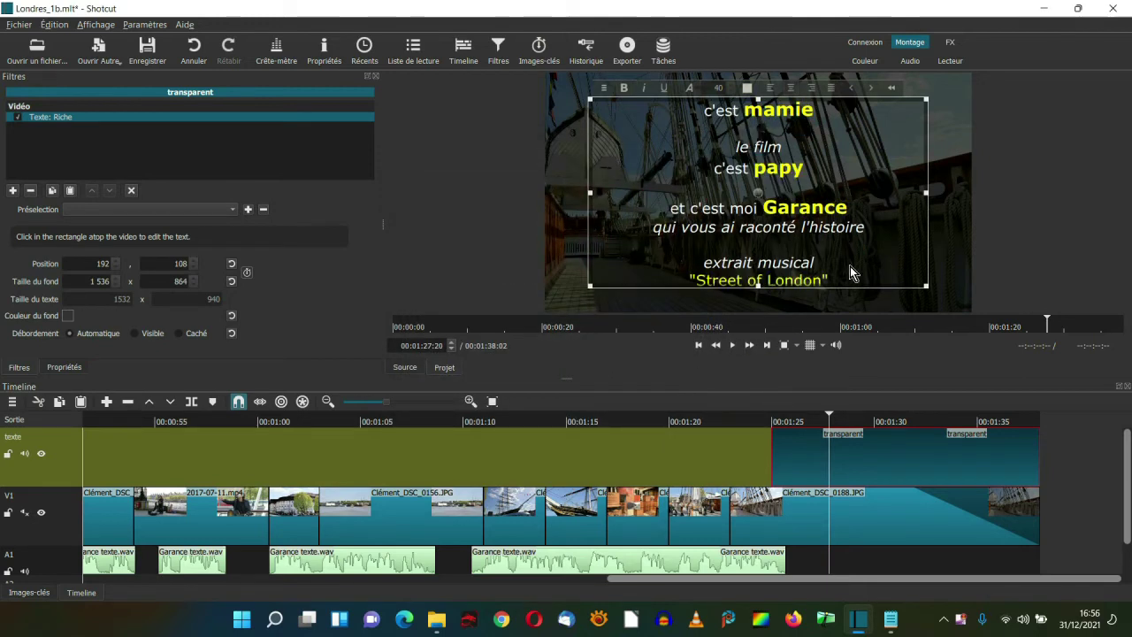
drag(757, 288, 757, 314)
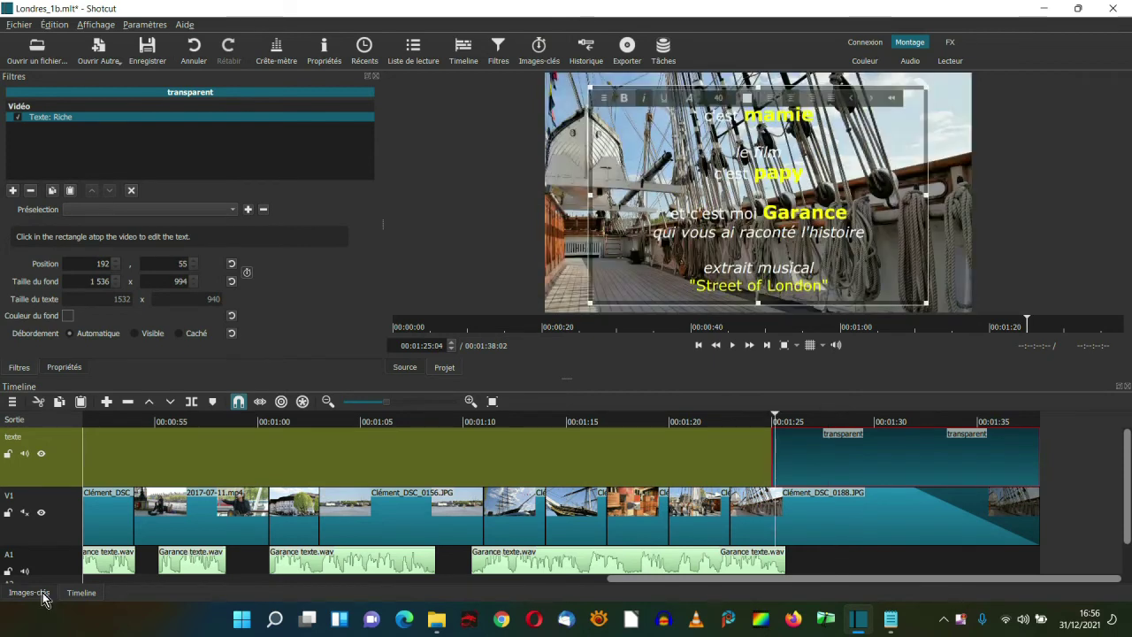
Step: Set the credits' vertical position to 1500 at the start of the clip and keyframe it there
click(36, 593)
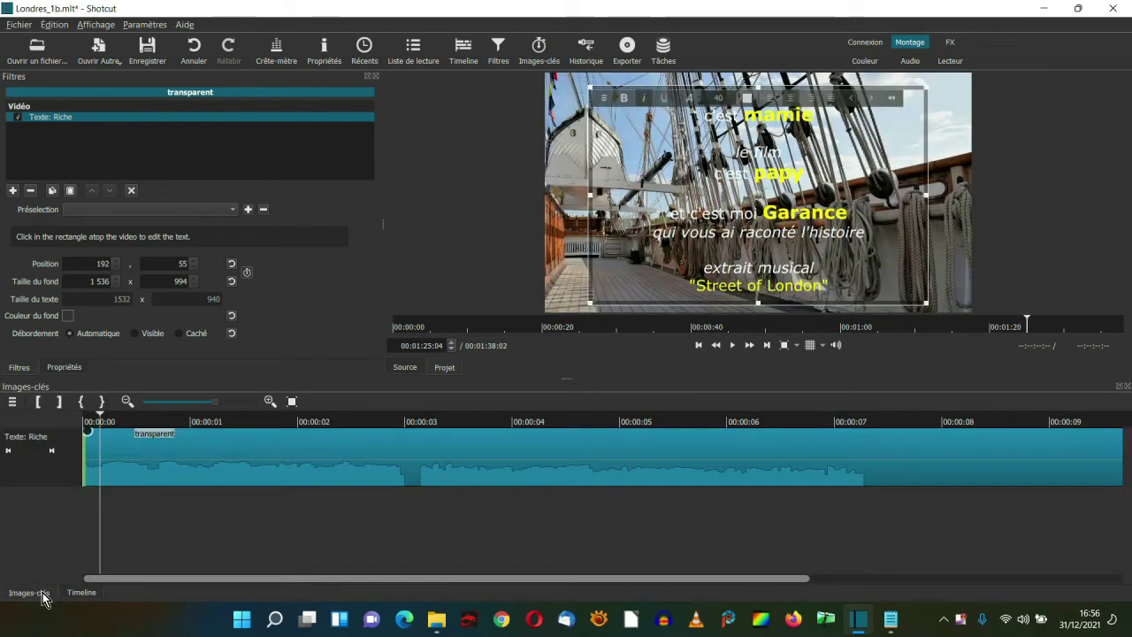
click(97, 419)
drag(97, 419, 86, 419)
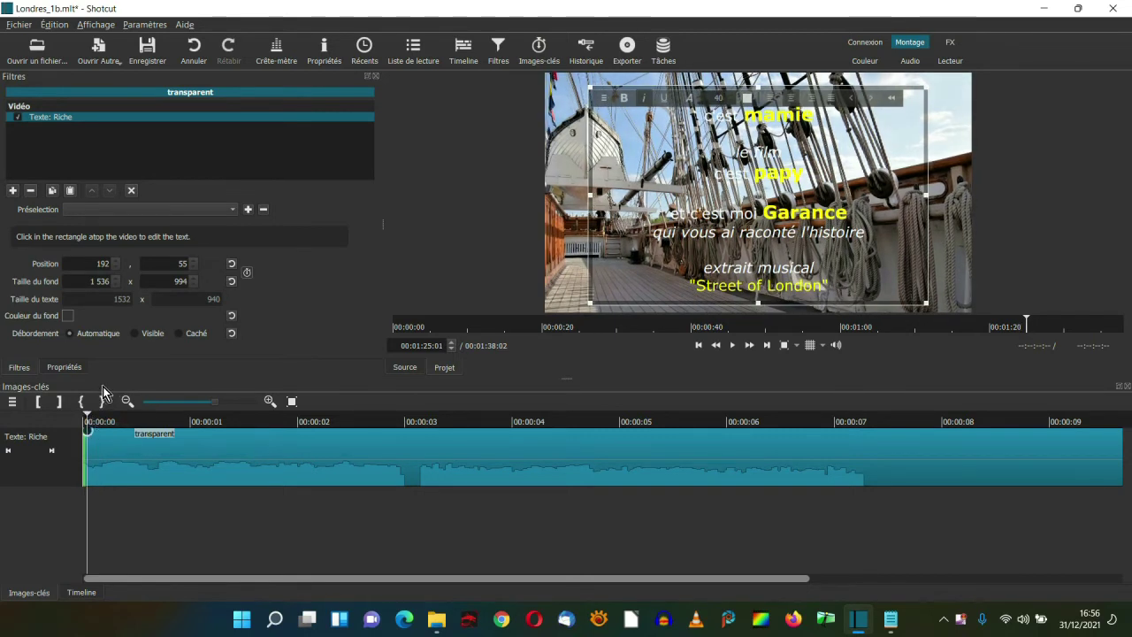
double_click(183, 265)
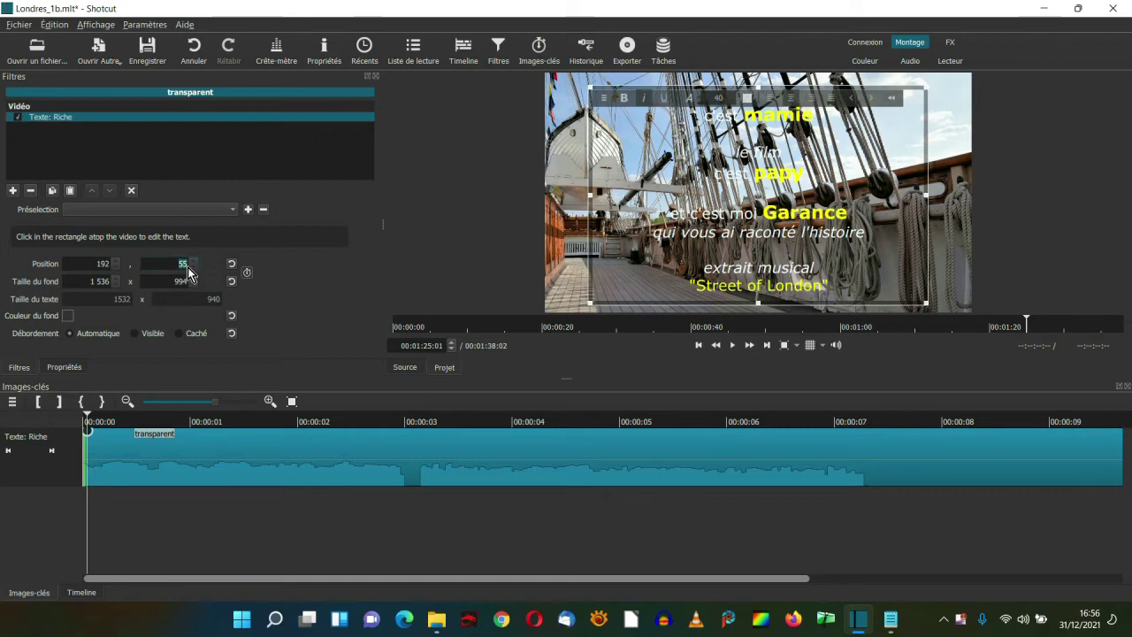
text(1500)
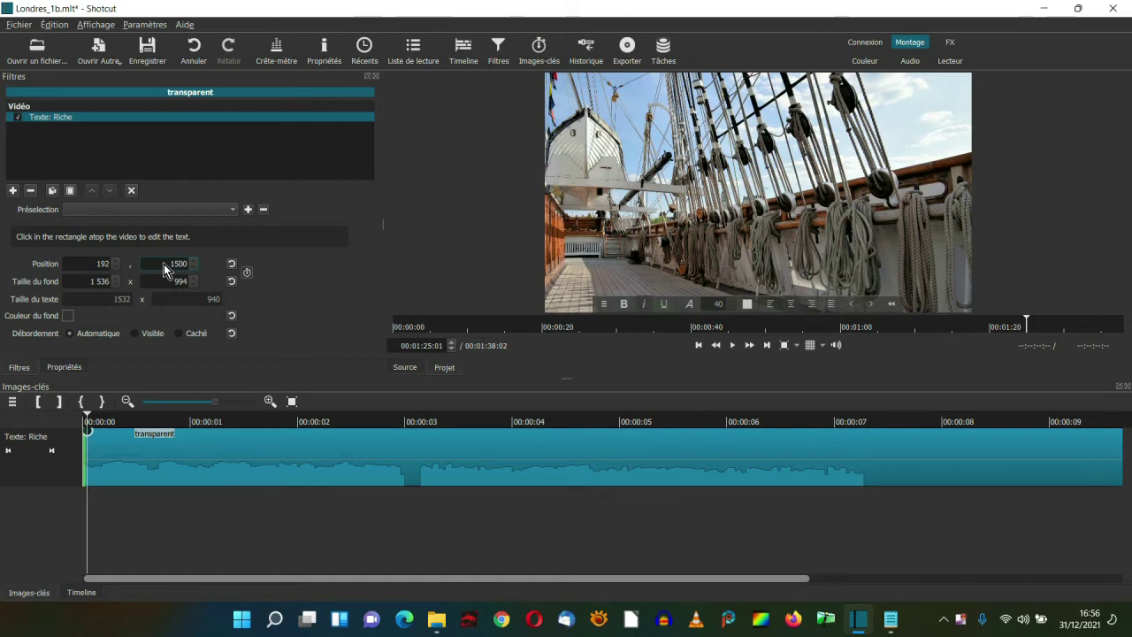
click(246, 272)
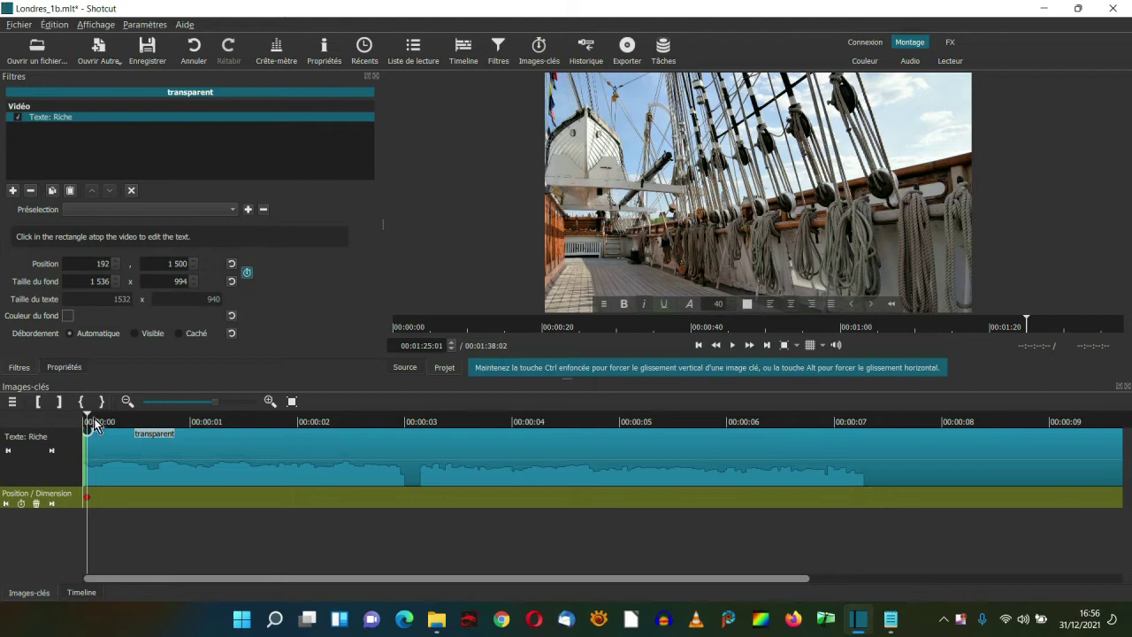
Step: Keyframe the credits at 00:00:04 in the clip with the position reset to its default 192, 108, and return to the timeline
drag(86, 418, 515, 439)
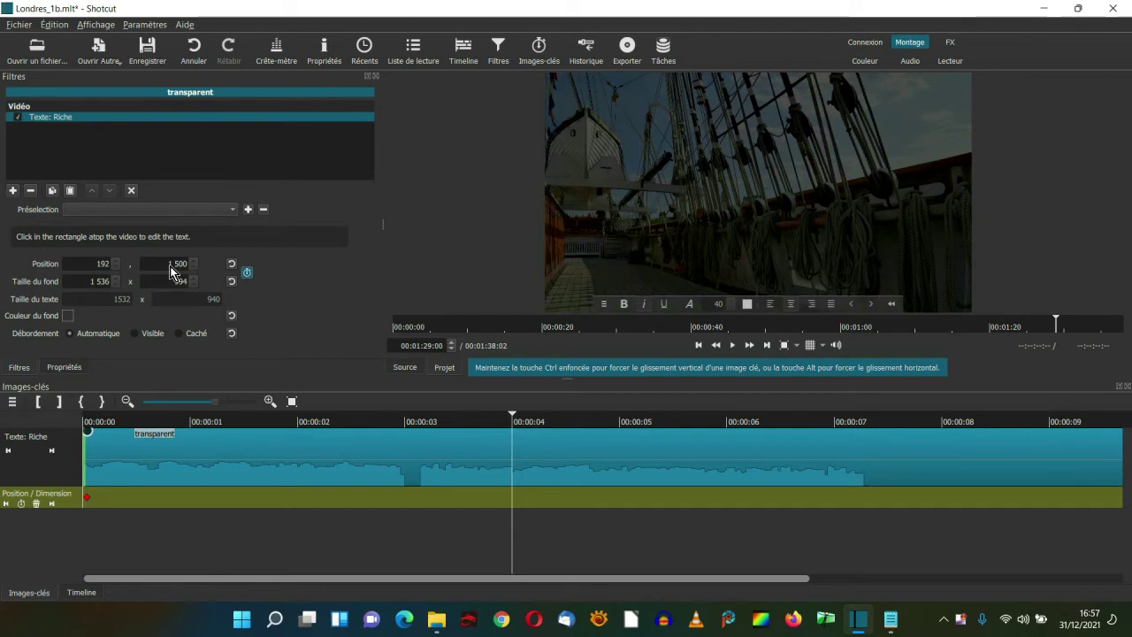
drag(171, 270, 189, 273)
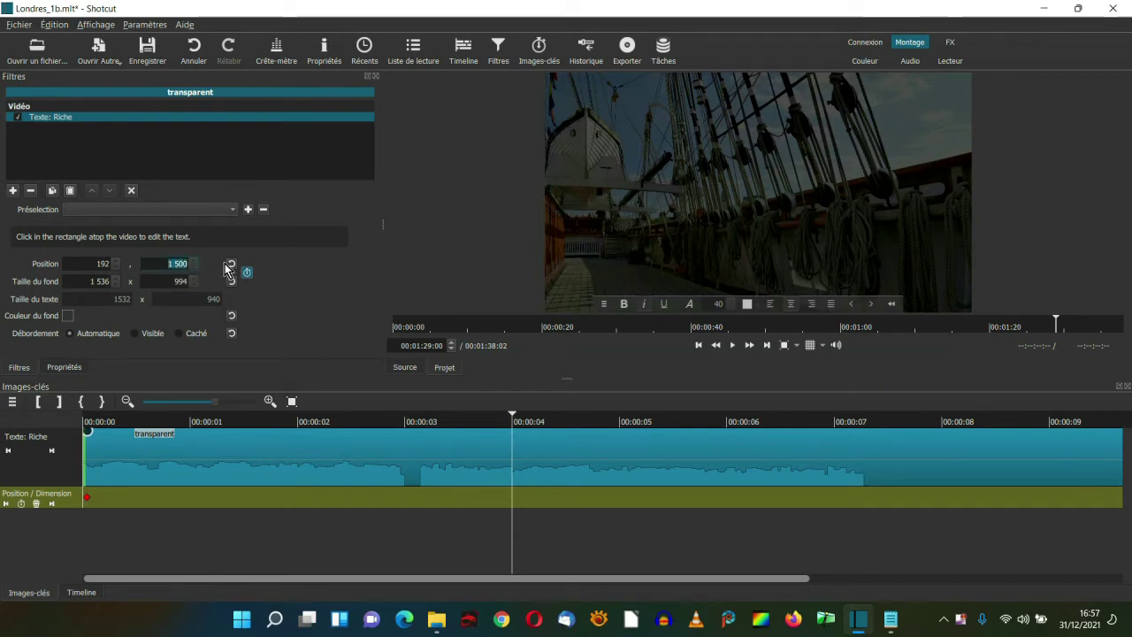
click(231, 267)
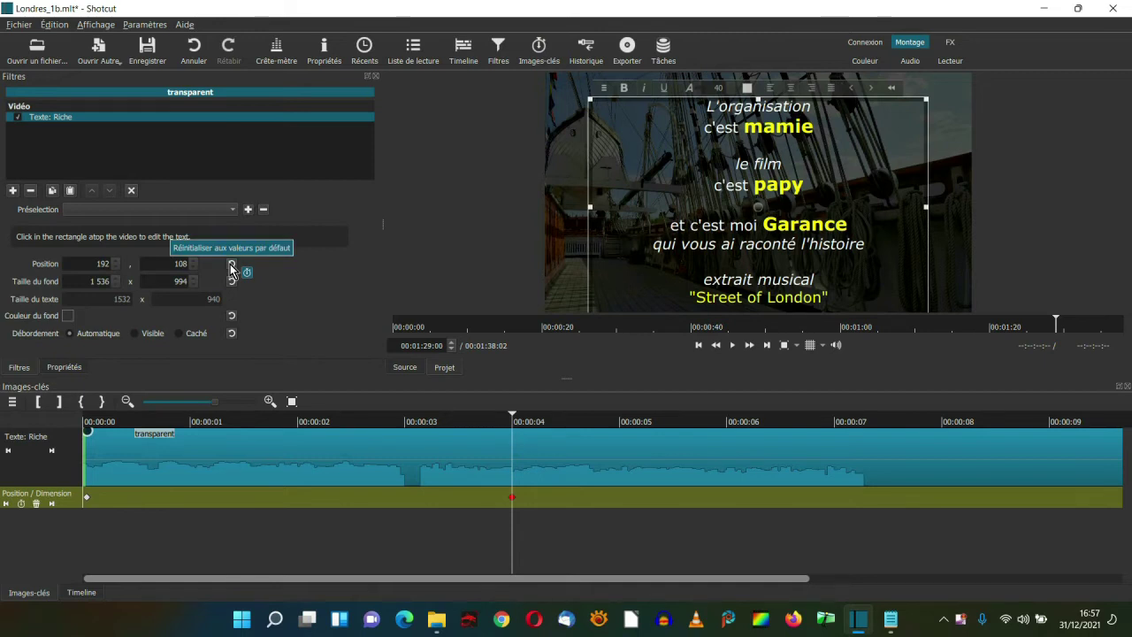
click(81, 593)
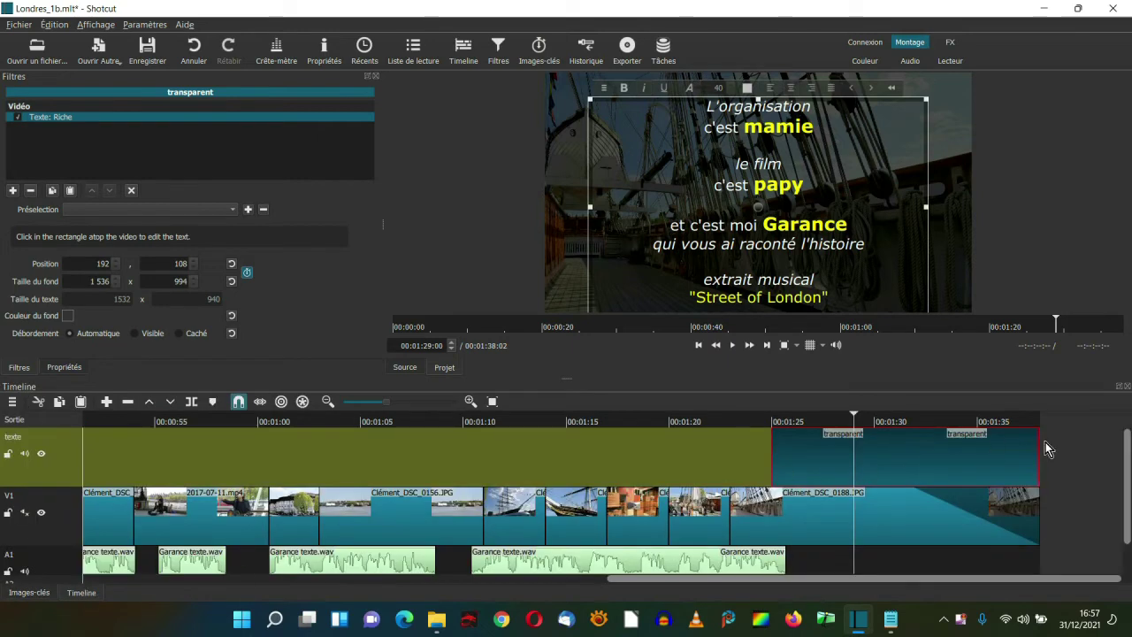
Step: Fade out the end of the credits clip in line with the last photo's fade, and play the ending from 00:01:22:00
drag(1033, 434, 902, 430)
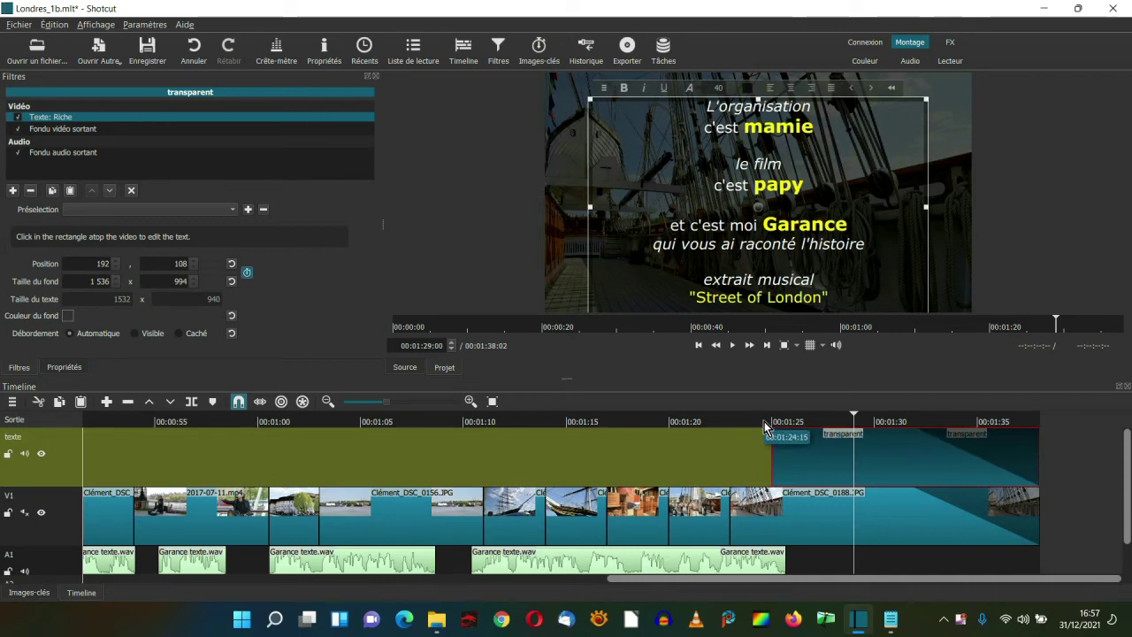
click(592, 531)
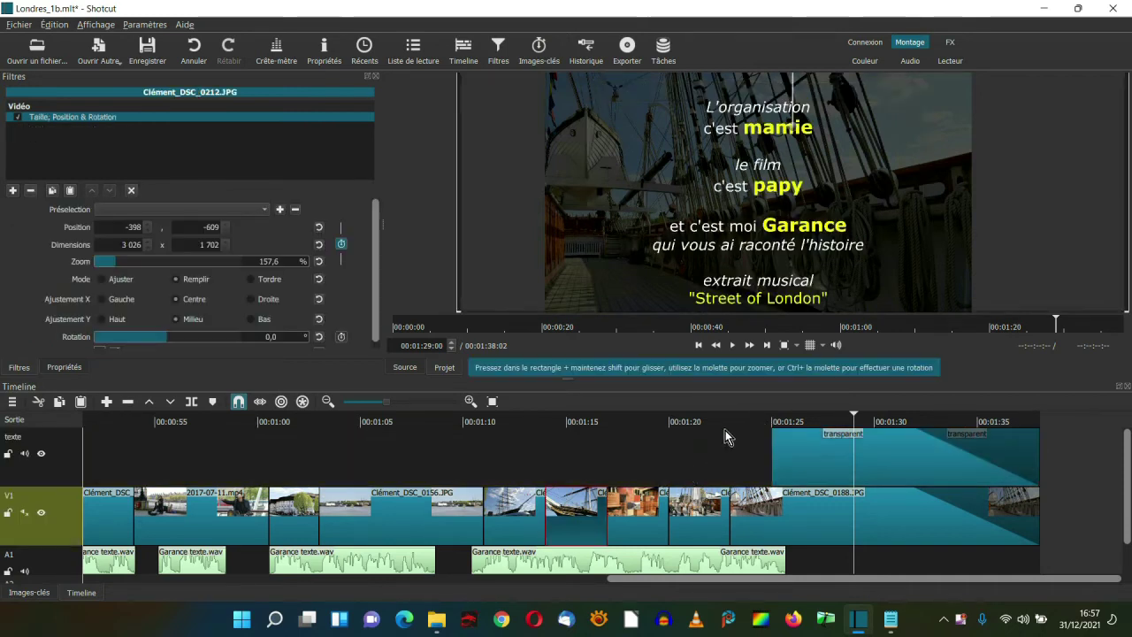
click(710, 421)
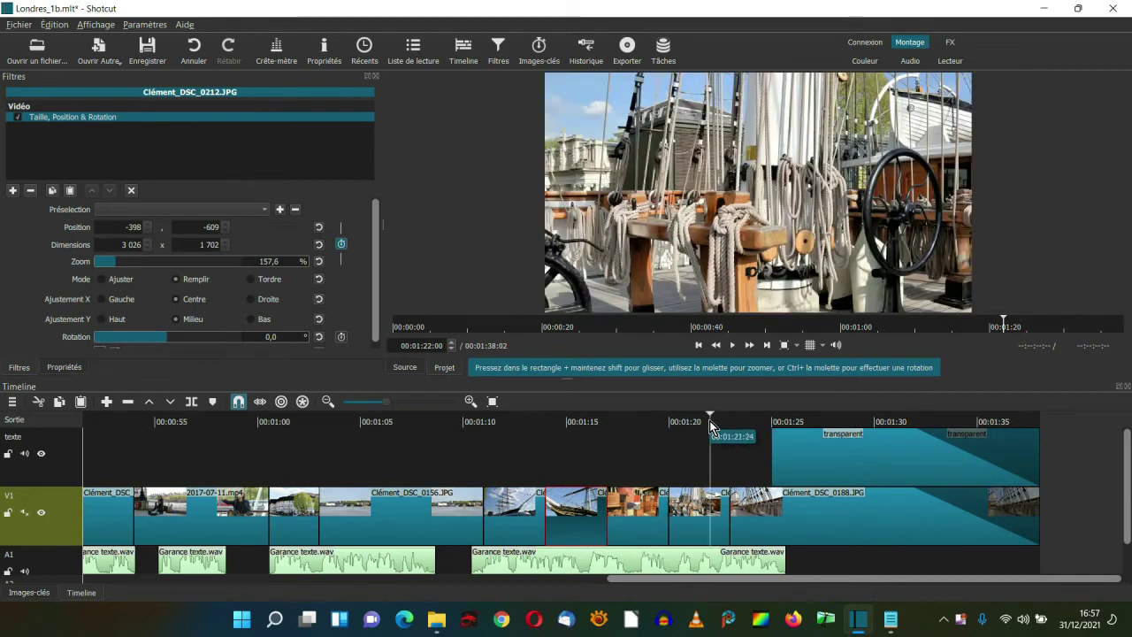
click(732, 346)
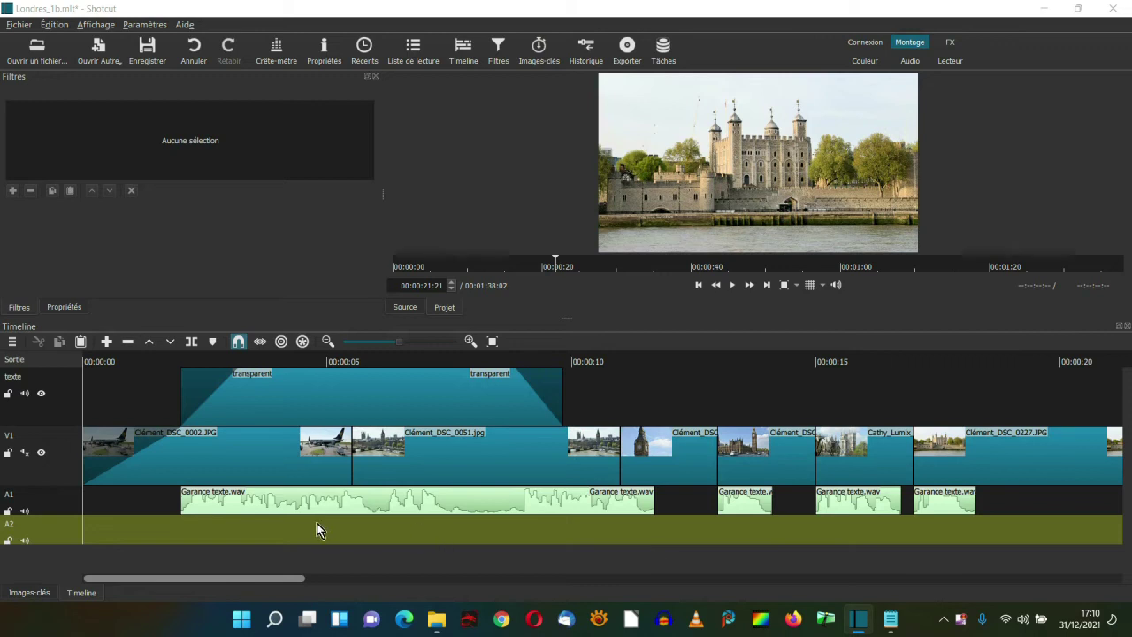
Step: Add a new audio track below A2
click(12, 343)
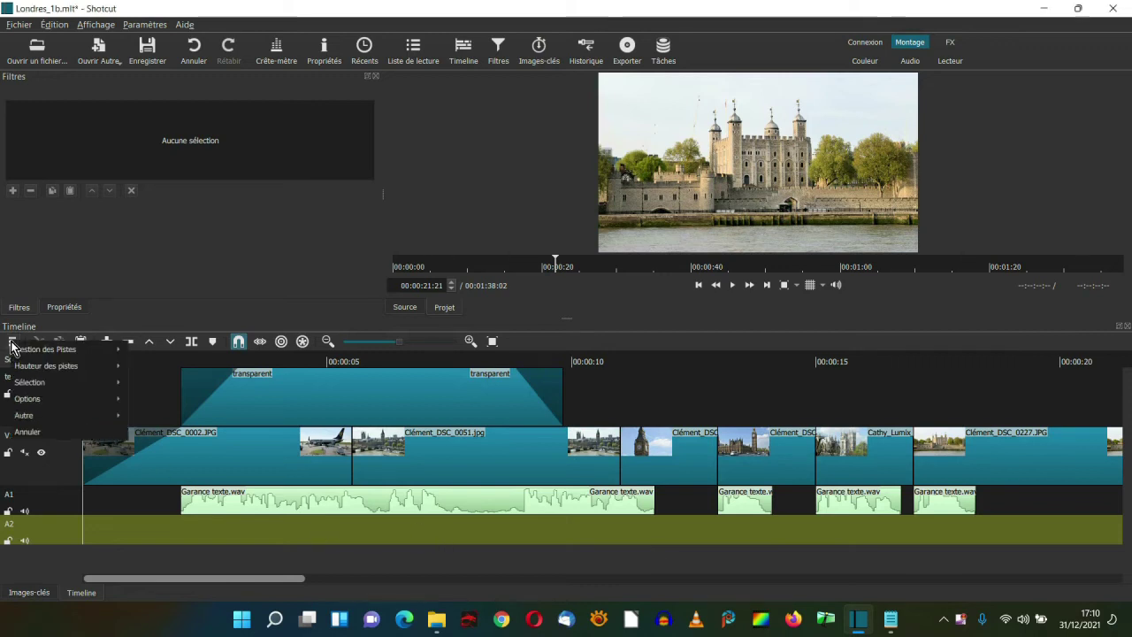
mouse_move(45, 352)
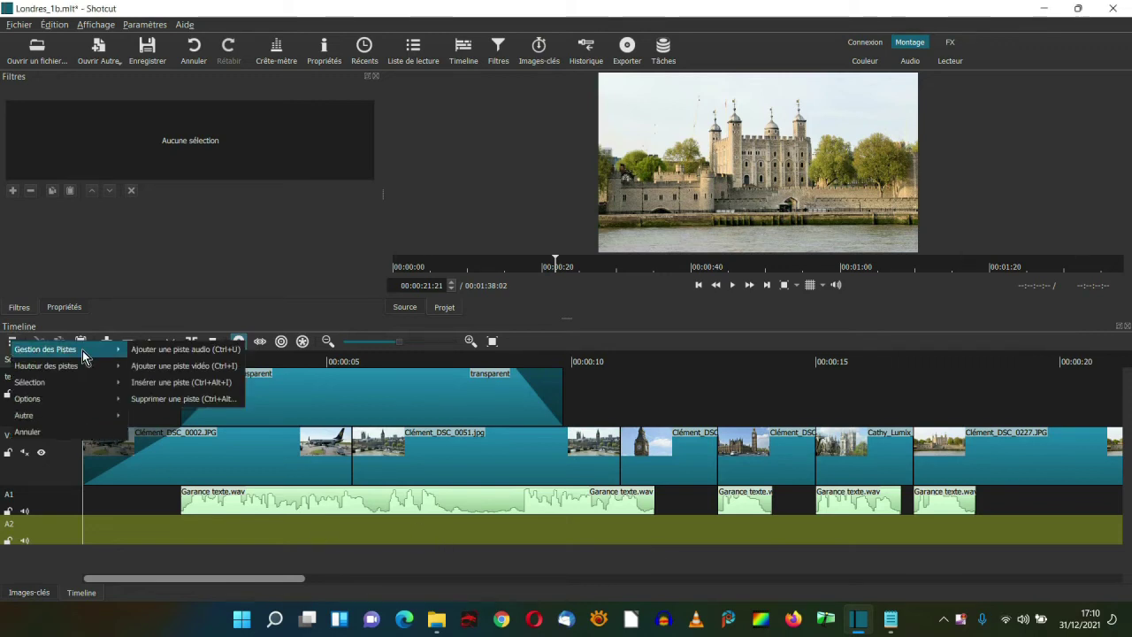
click(183, 350)
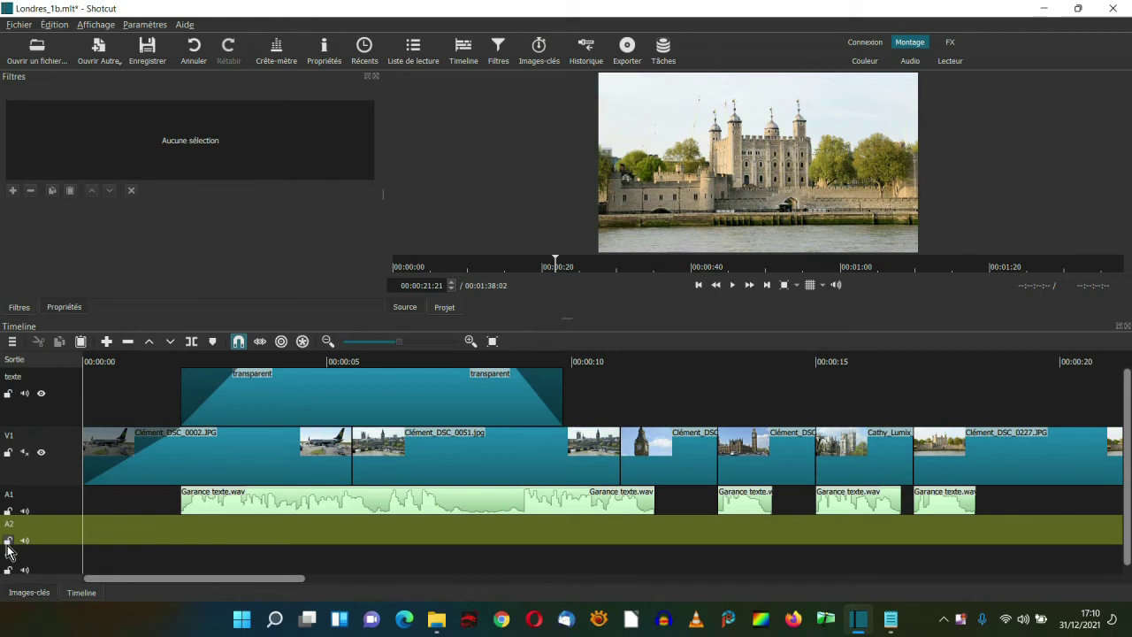
Step: Open "street of london instrumental.wav", preview it, and place it at the start of track A3
click(39, 56)
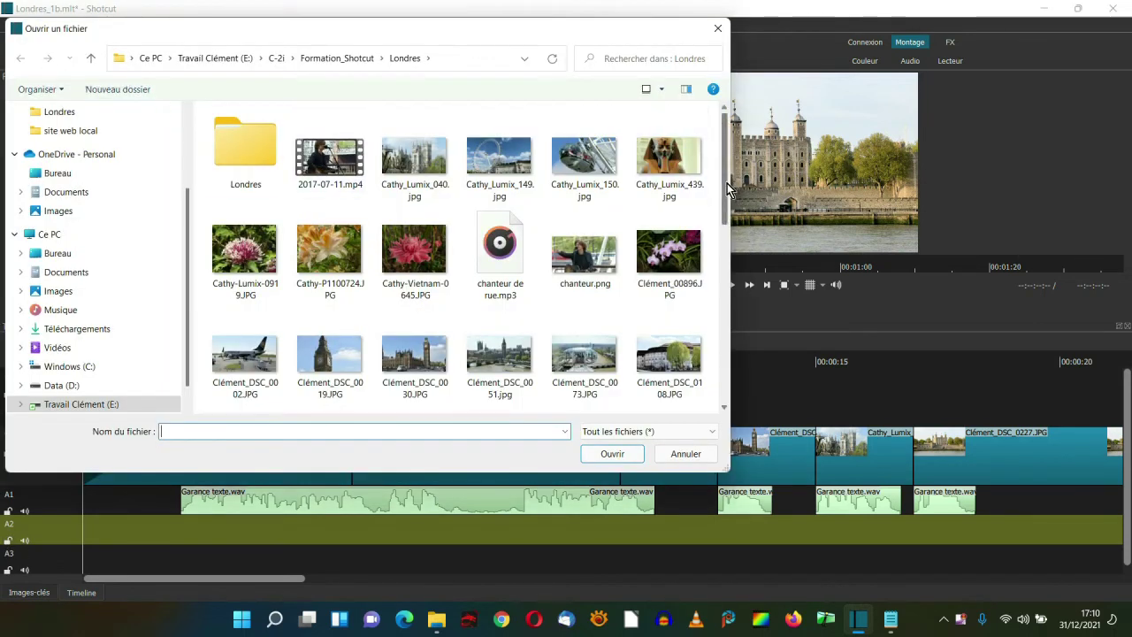
drag(726, 181, 722, 358)
click(495, 370)
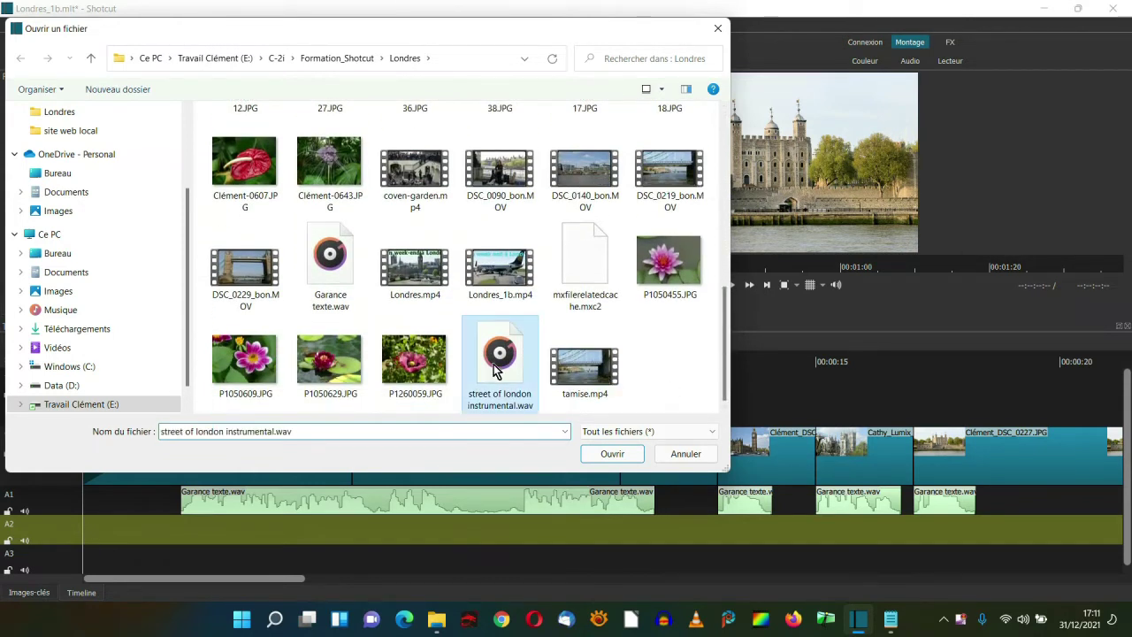
click(613, 454)
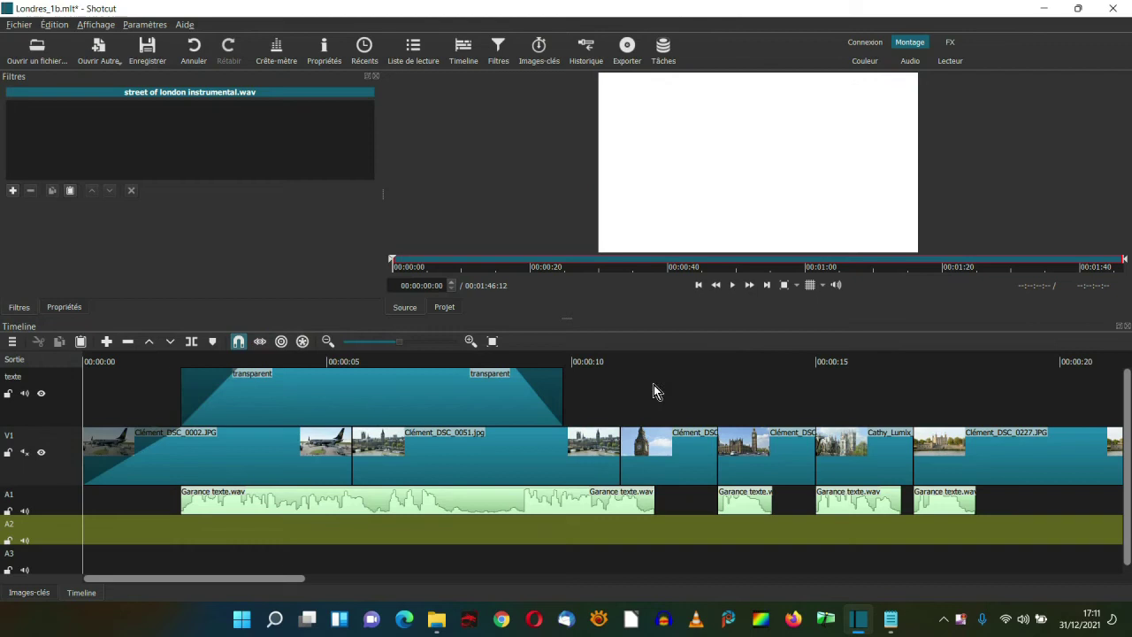
click(732, 284)
drag(657, 205, 87, 556)
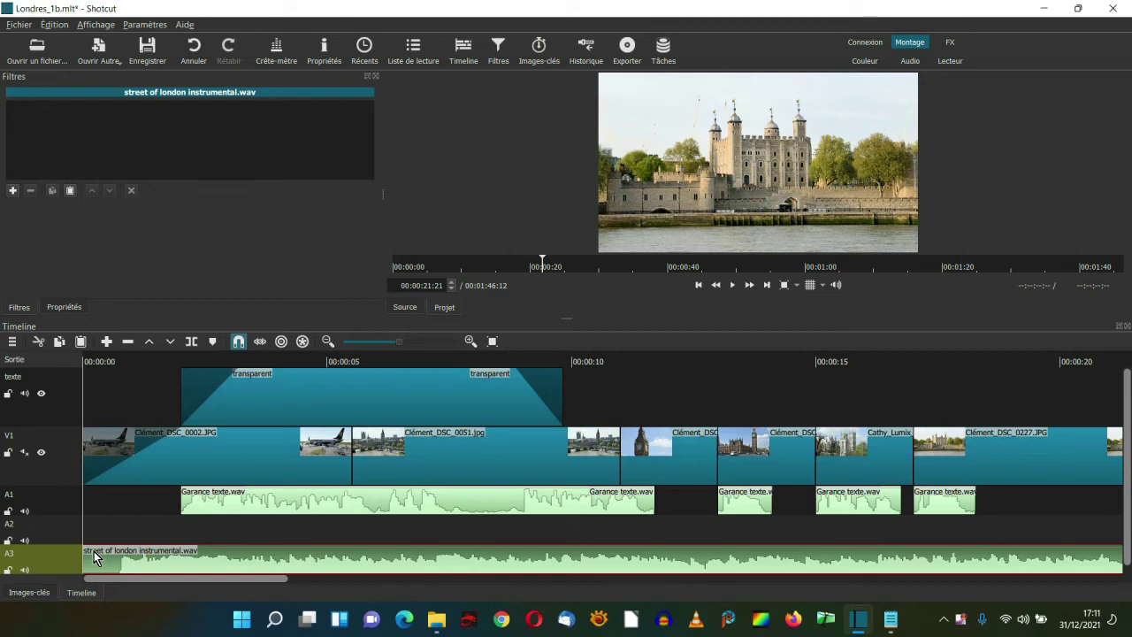
Step: Add a Gain / Volume filter to the music and keyframe its level at 00:00:01:18, just before the narration starts
click(167, 360)
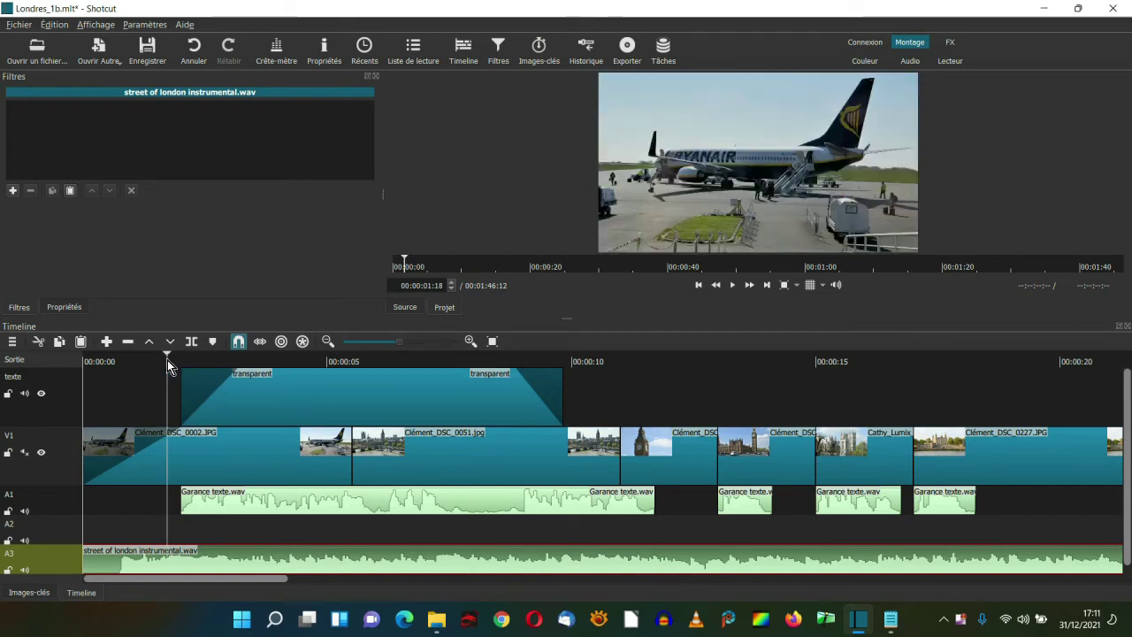
click(14, 192)
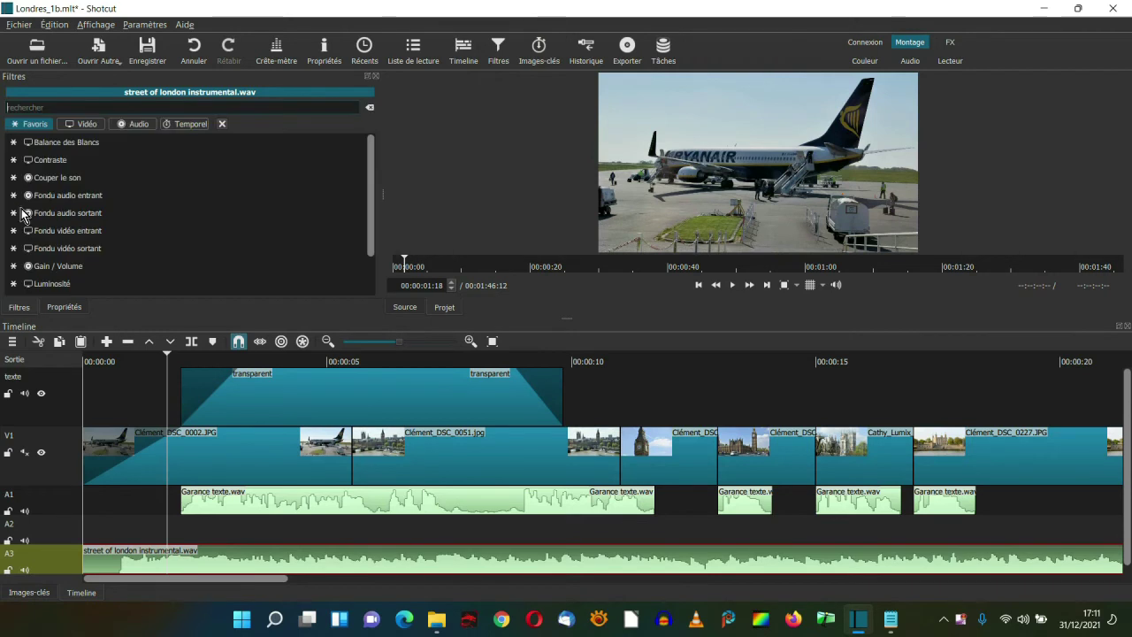
click(39, 266)
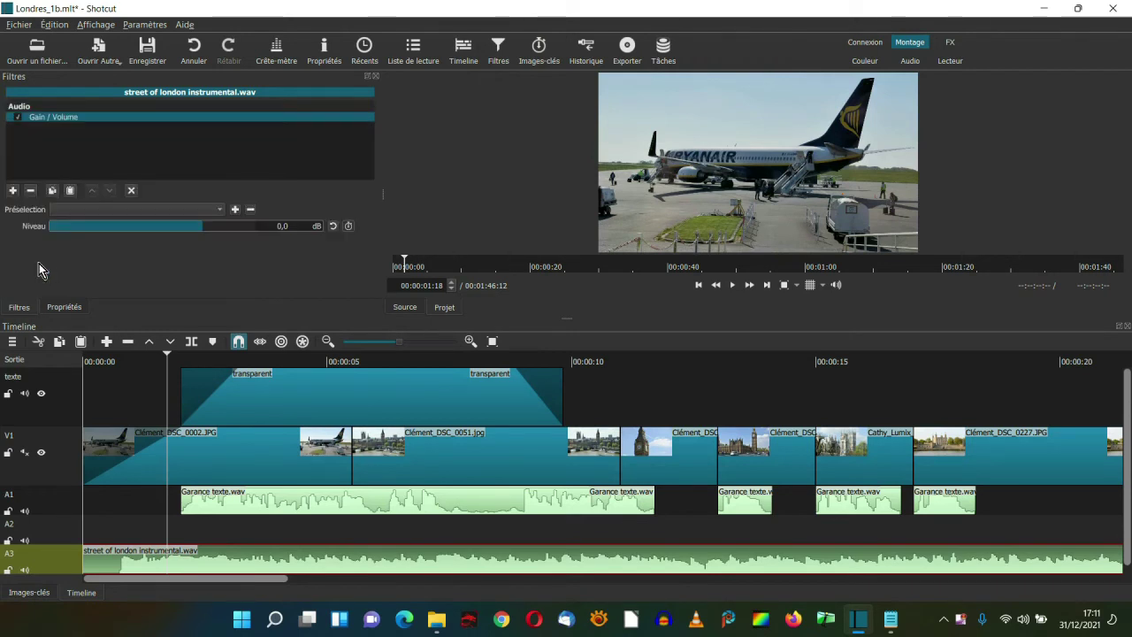
click(349, 226)
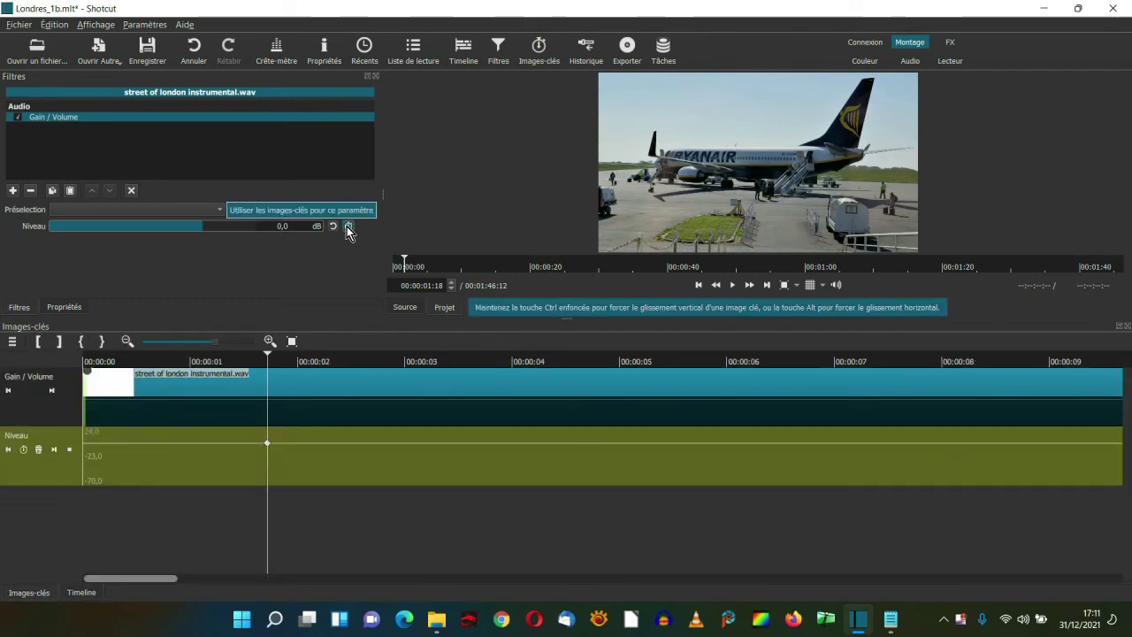
Step: Lower the music level to -30 dB at 00:00:02:08 and play the result in the timeline
click(334, 356)
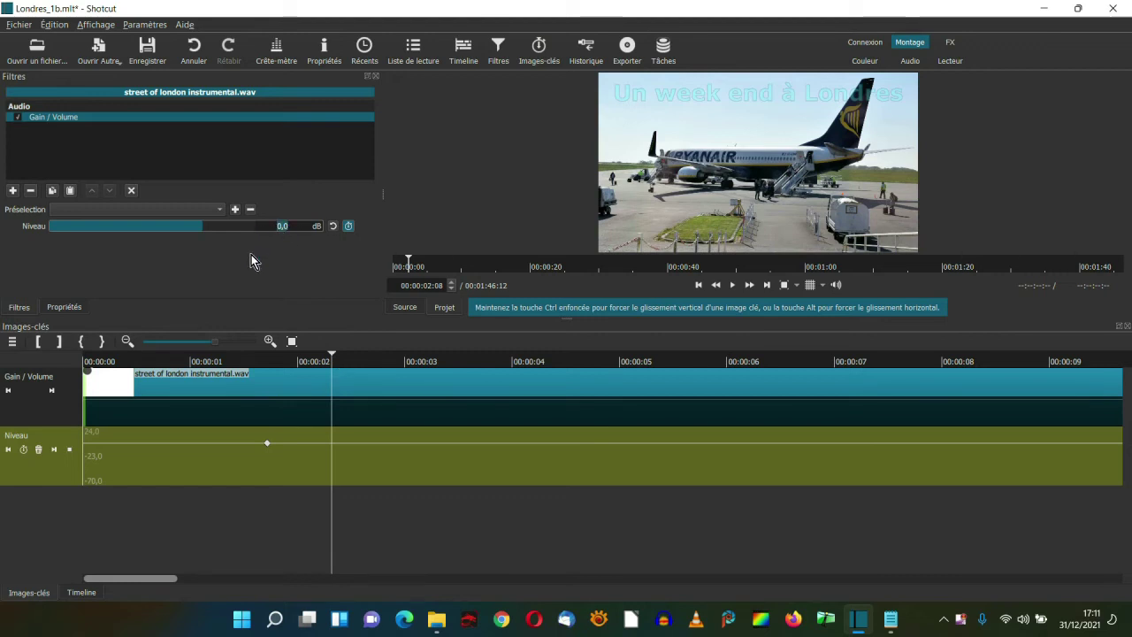
text(-30)
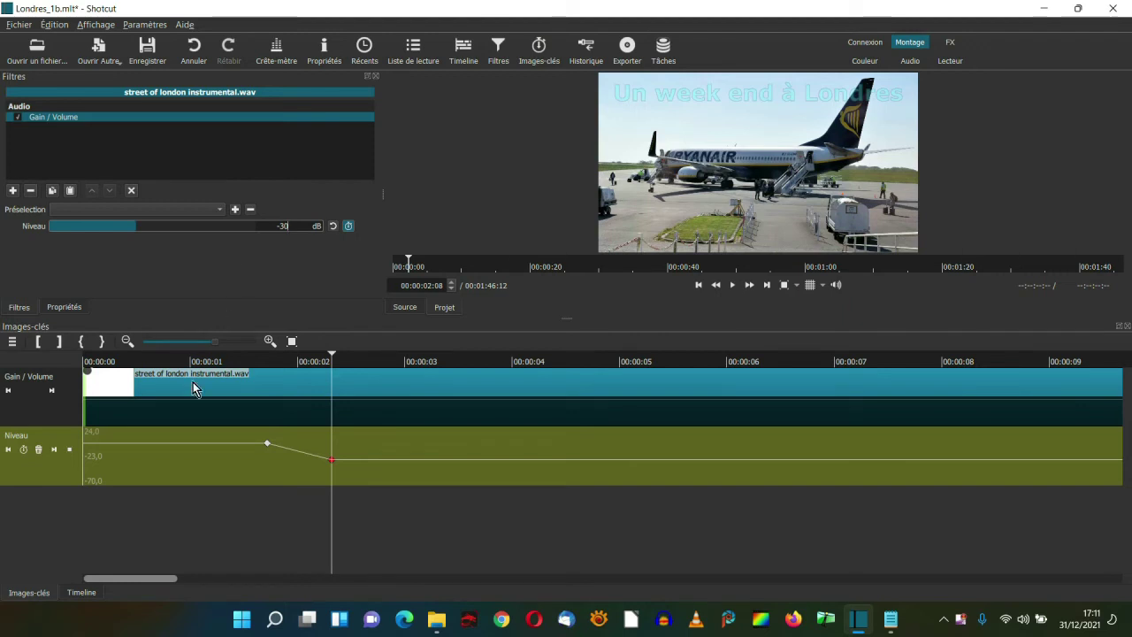
click(80, 594)
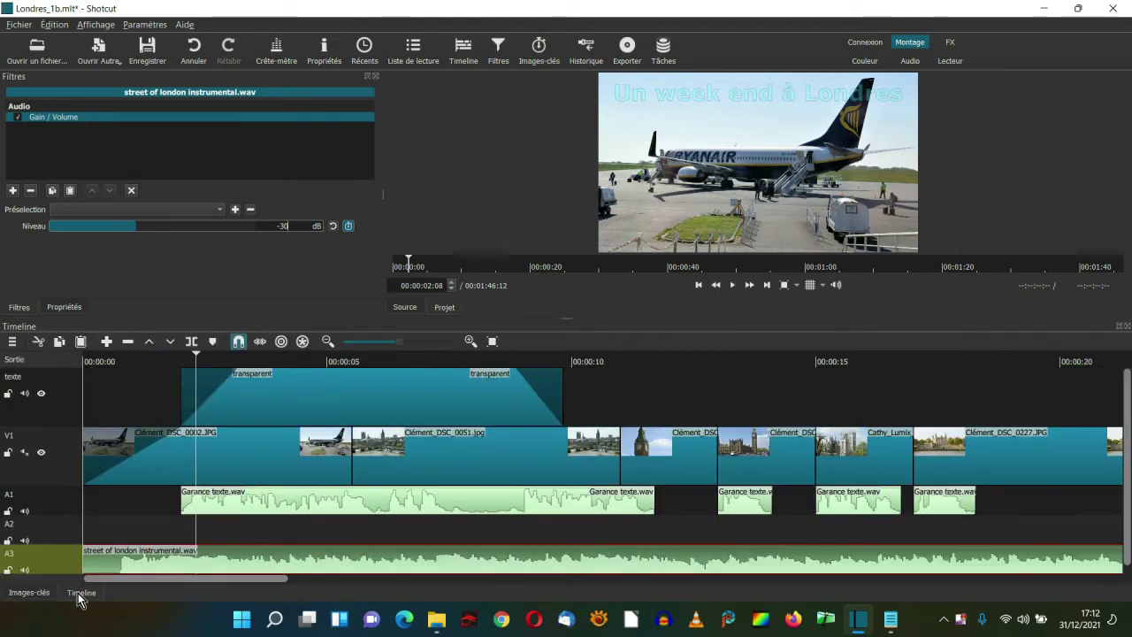
click(731, 285)
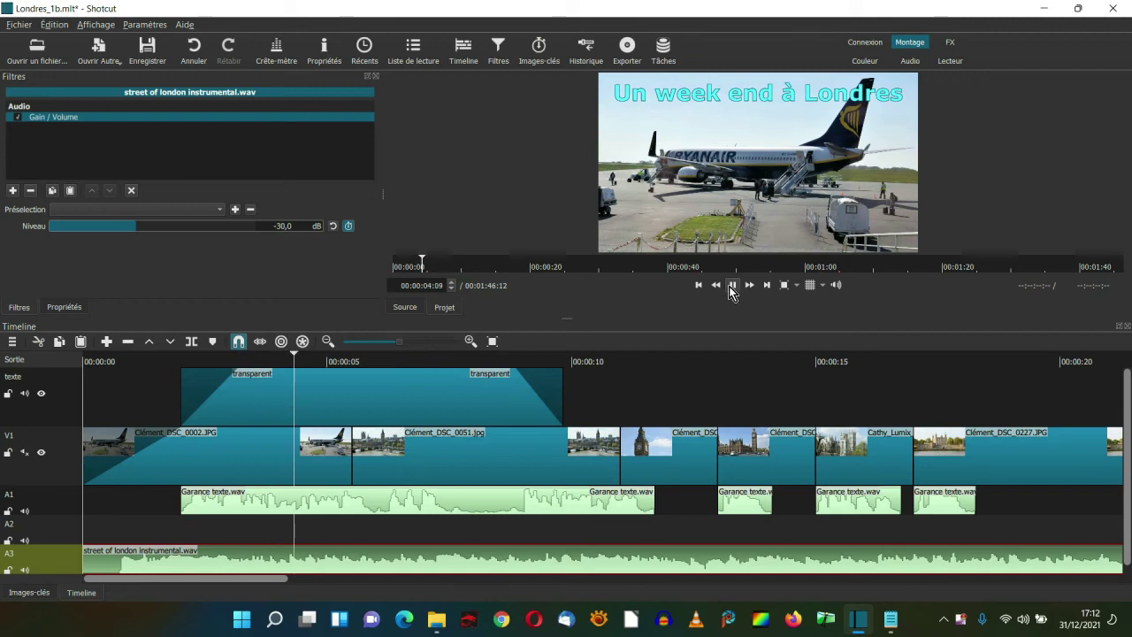
click(731, 290)
Step: Add a music level keyframe at 00:00:11:03, near the end of the first narration clip
click(624, 356)
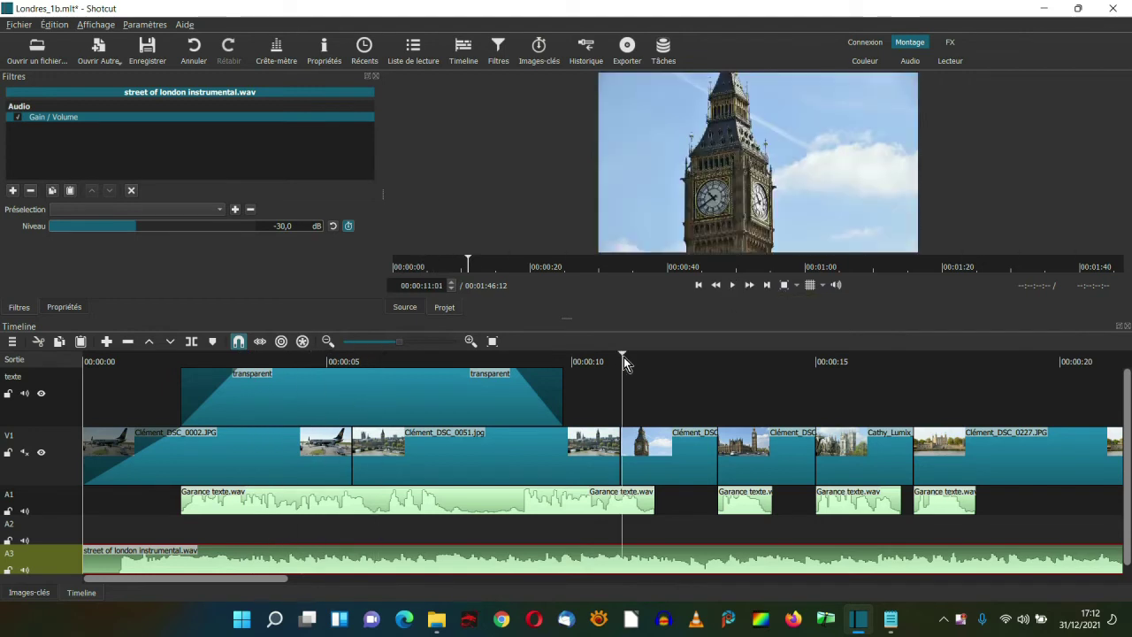
click(626, 354)
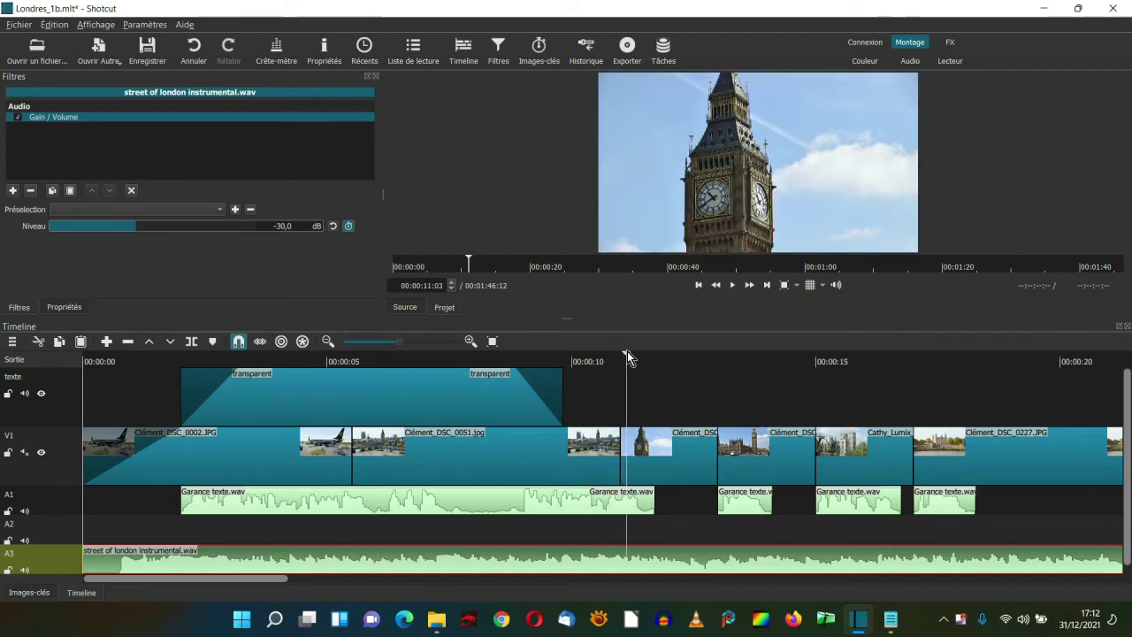
click(29, 593)
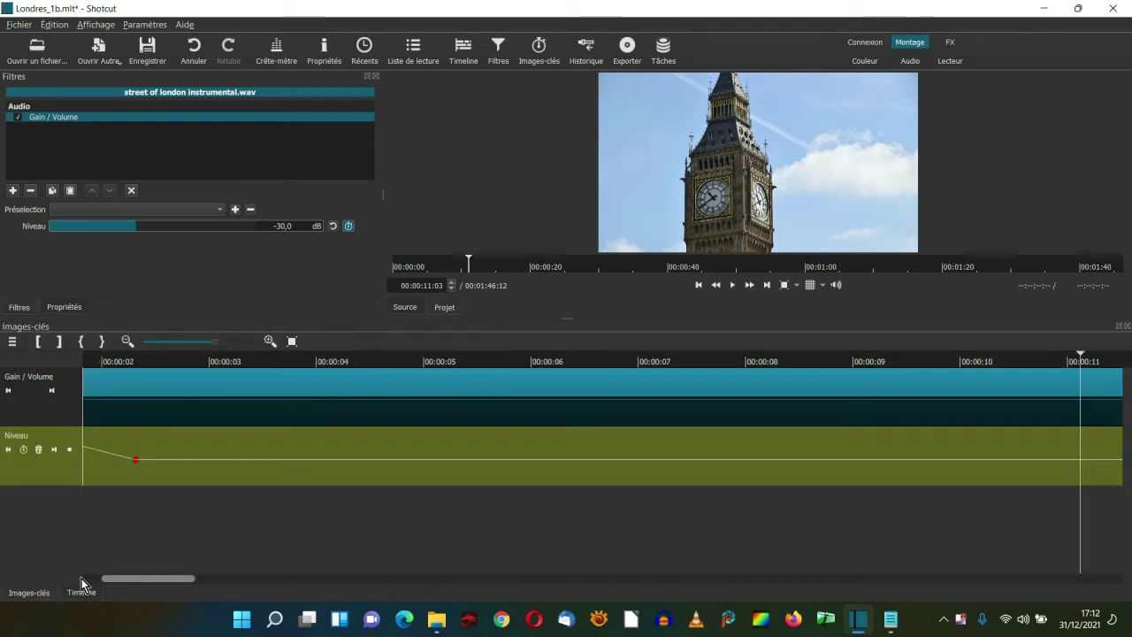
drag(185, 579, 237, 571)
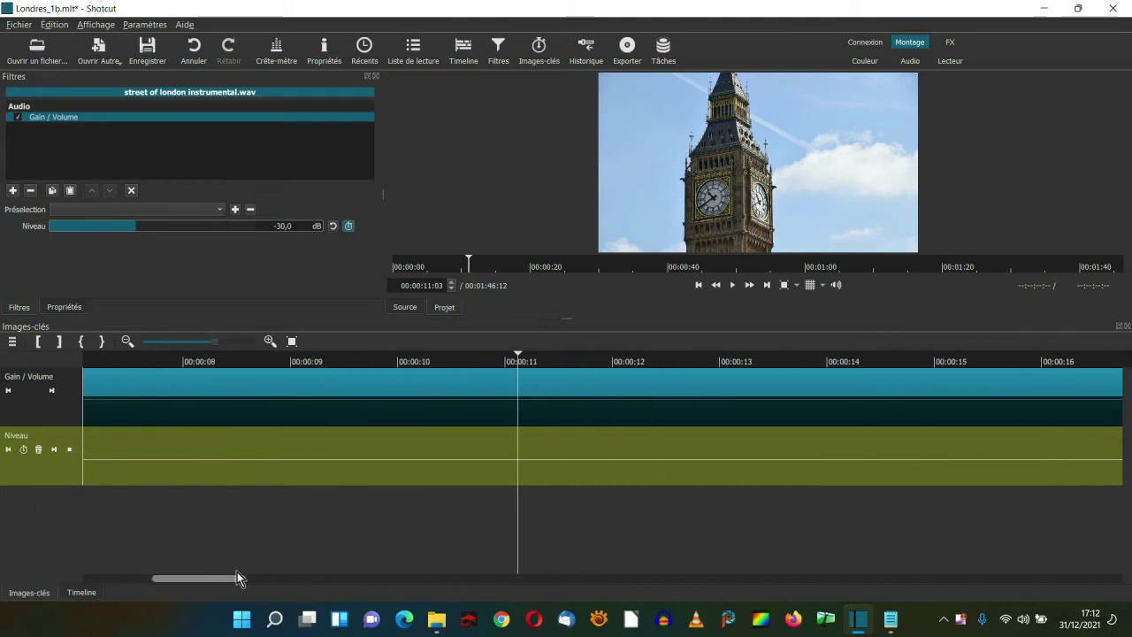
click(24, 450)
Step: Reset the music level to its default 0 dB at 00:00:12:02 and return to the timeline
click(623, 365)
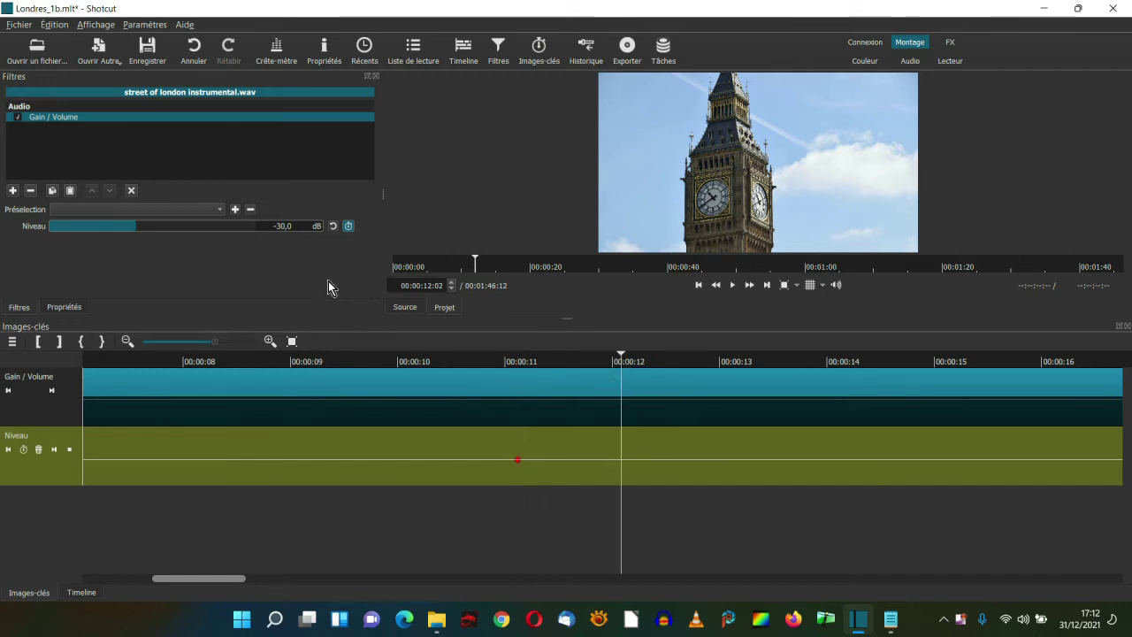
click(333, 226)
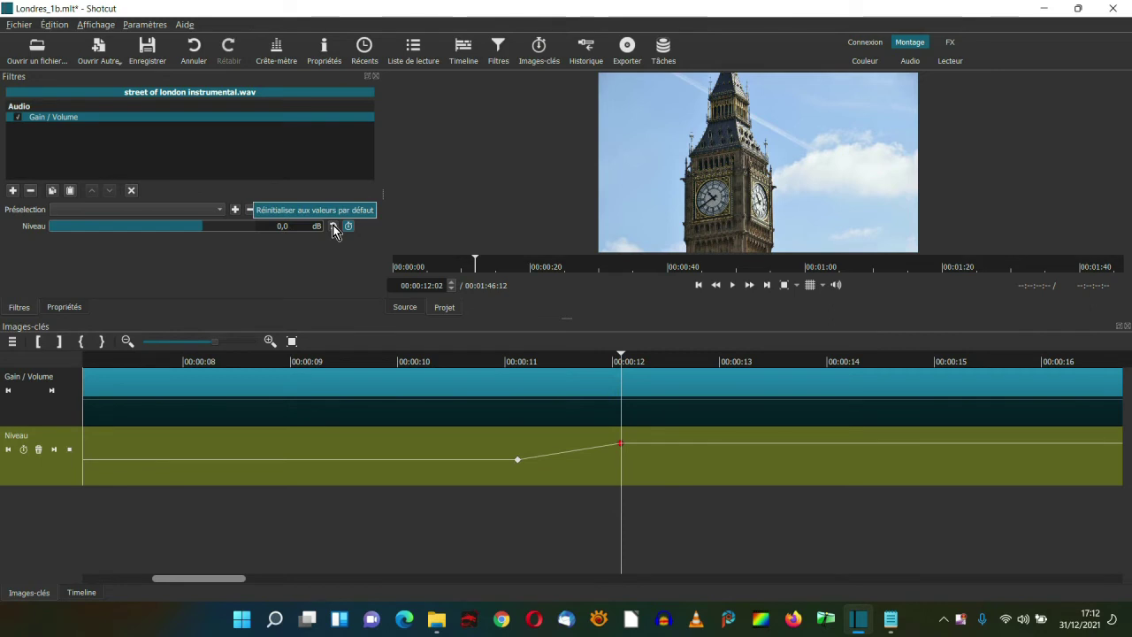
click(80, 593)
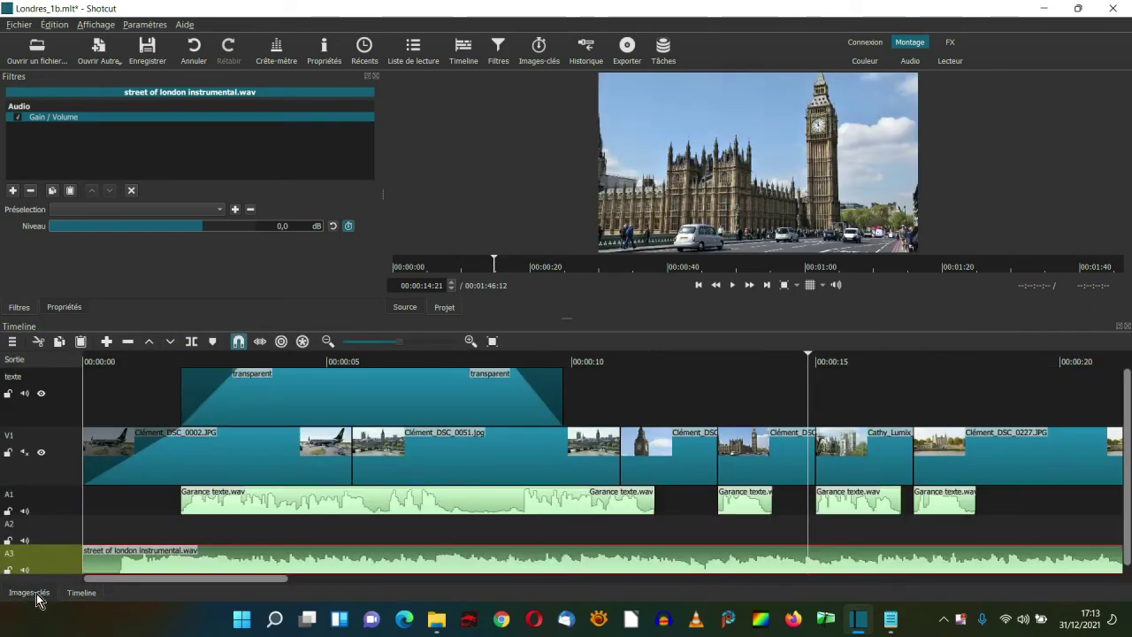
Step: Keyframe the music level at 00:00:14:21 and lower it to -30 dB at 00:00:15:11, then return to the timeline
click(36, 594)
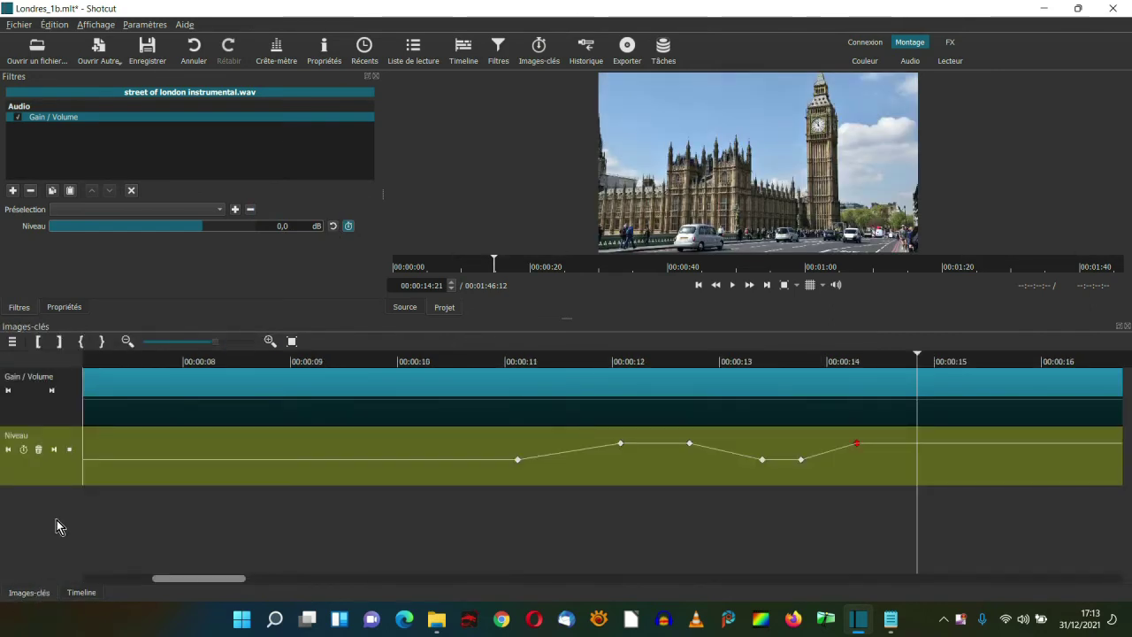
click(23, 450)
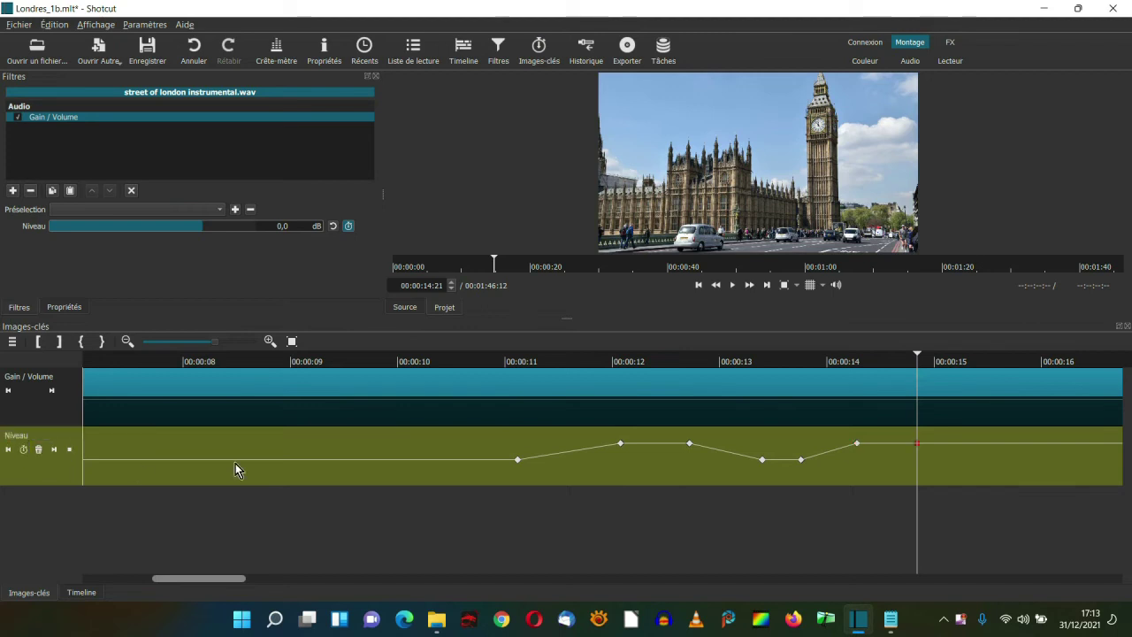
click(982, 363)
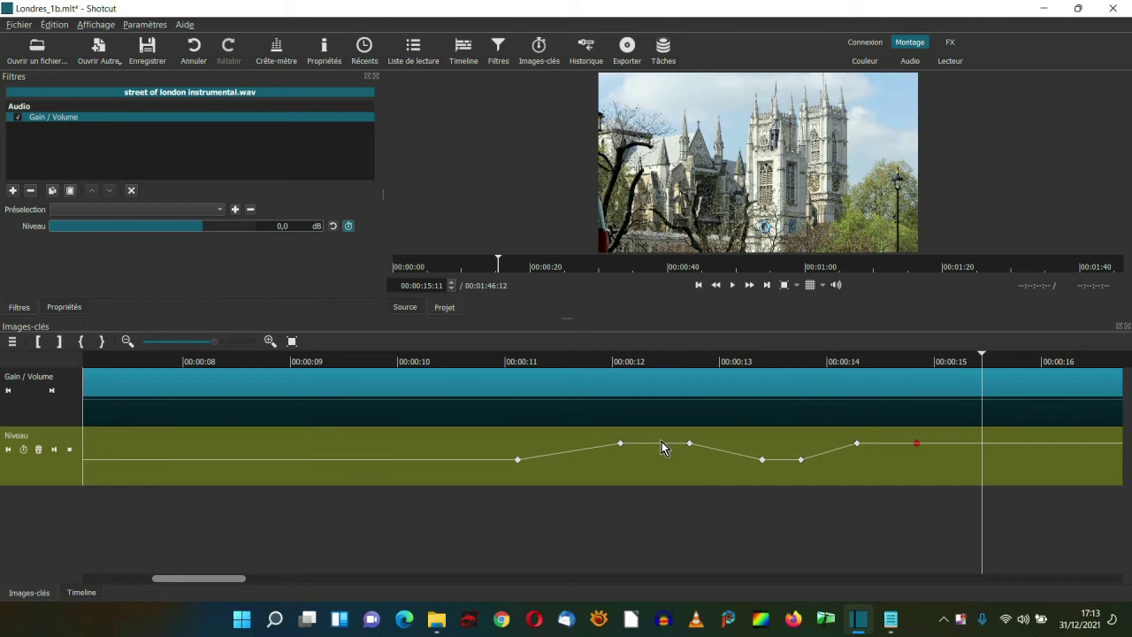
drag(293, 227, 271, 236)
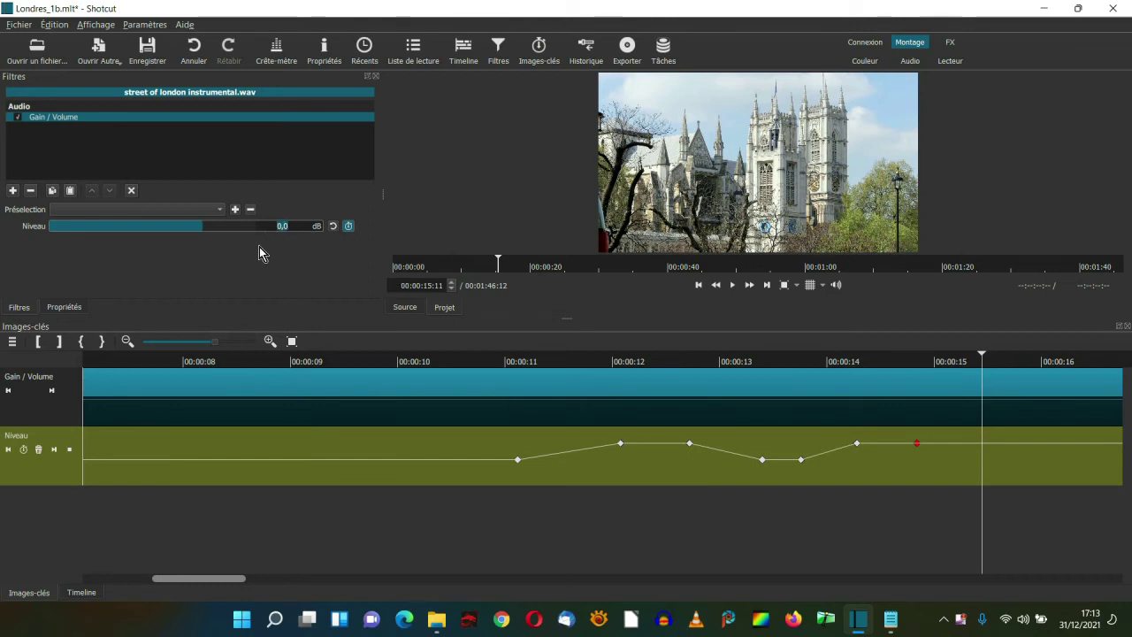
text(-30)
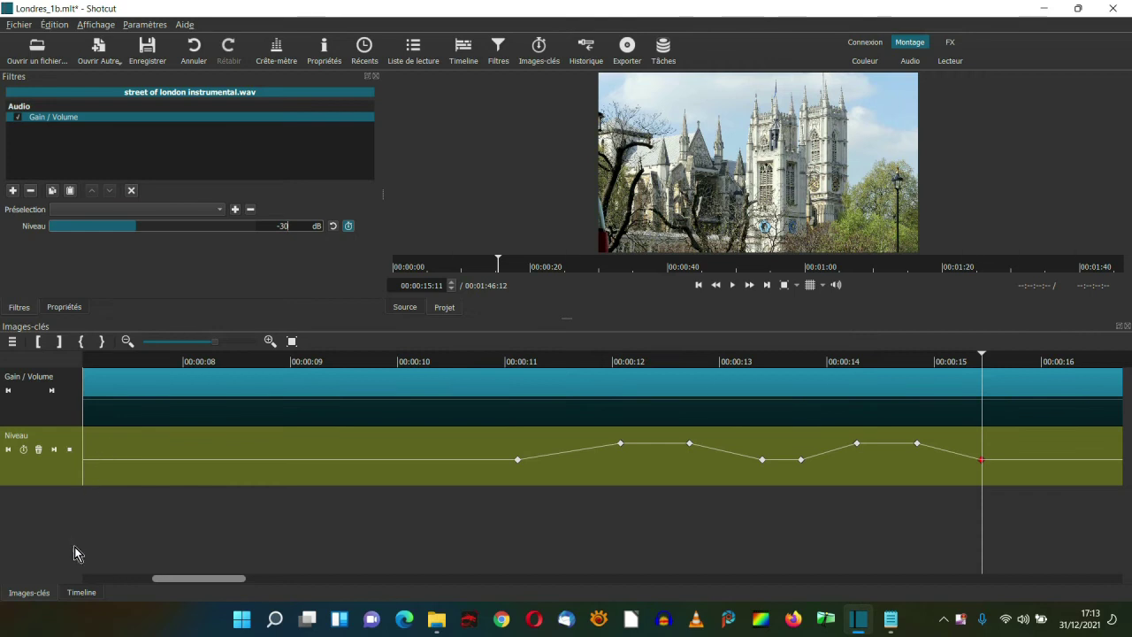
click(73, 594)
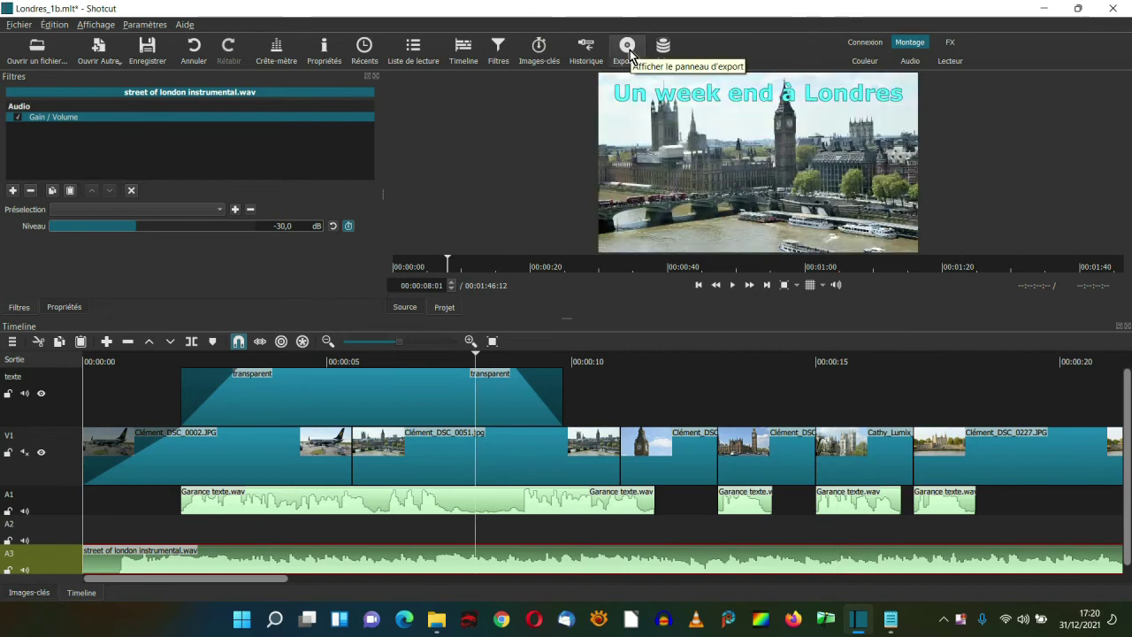
Step: Export the timeline with the default H.264/AAC MP4 settings as Londres_1b.mp4 in the Londres folder
click(627, 48)
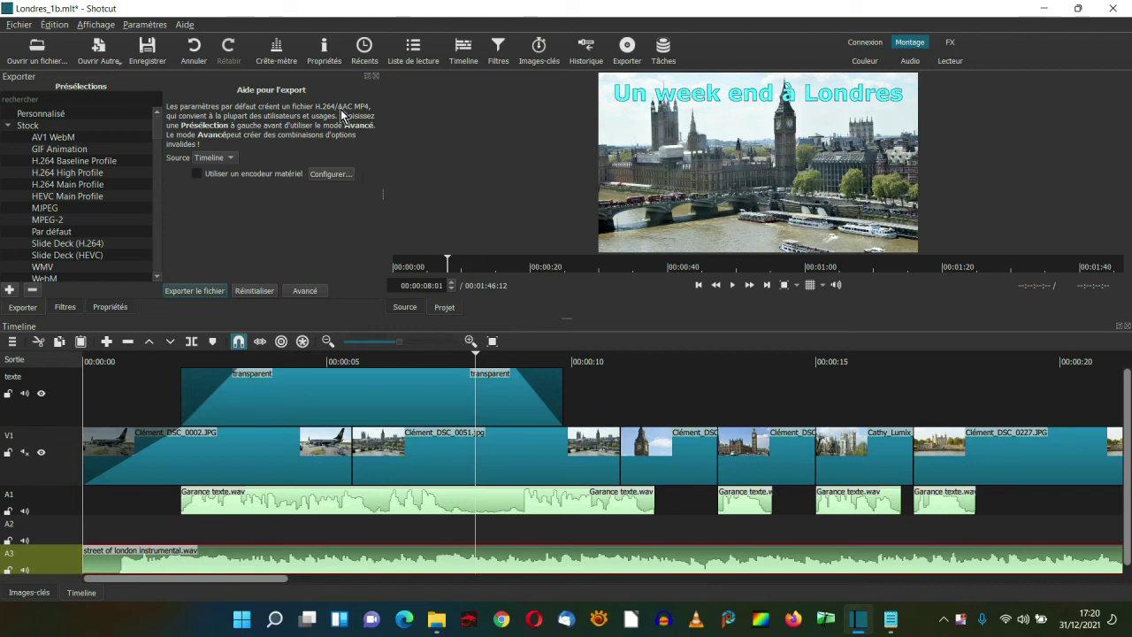
click(213, 289)
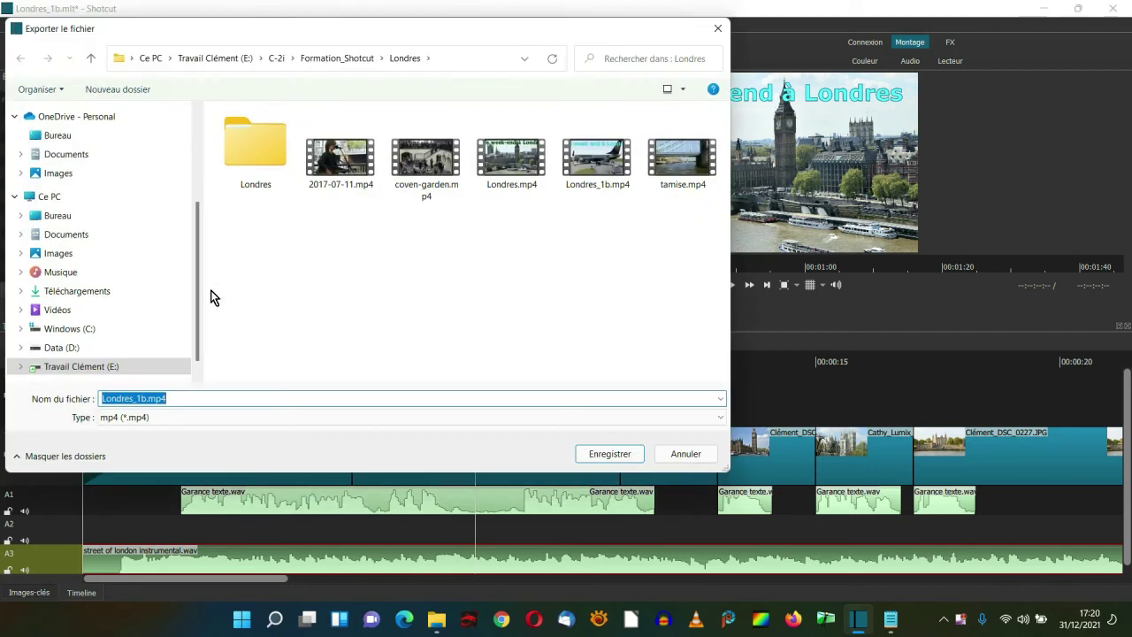
click(609, 454)
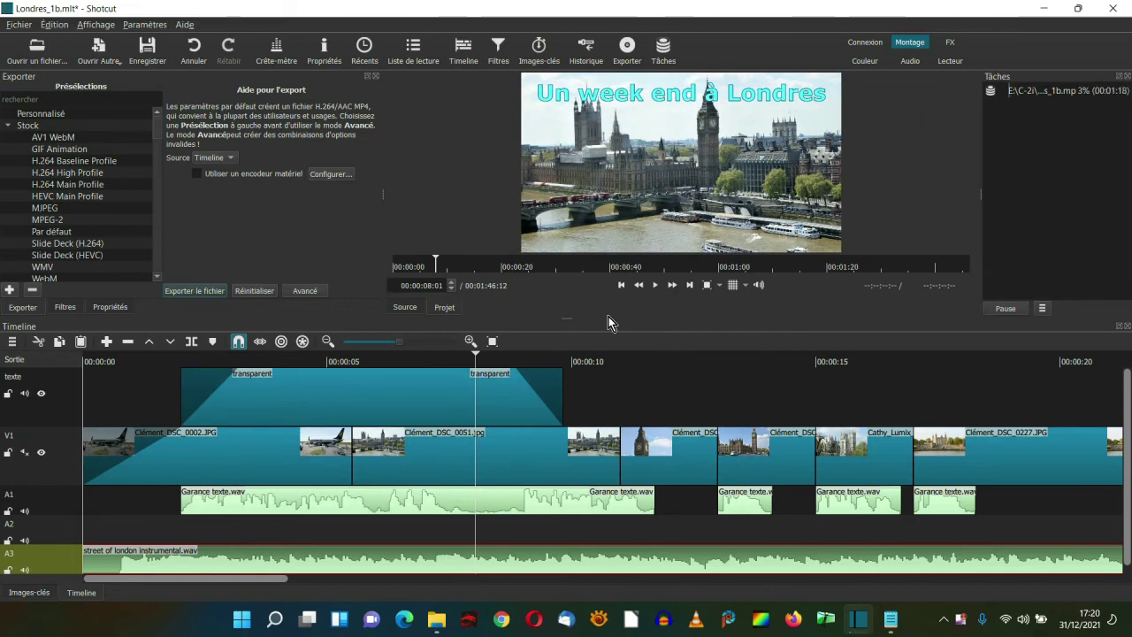